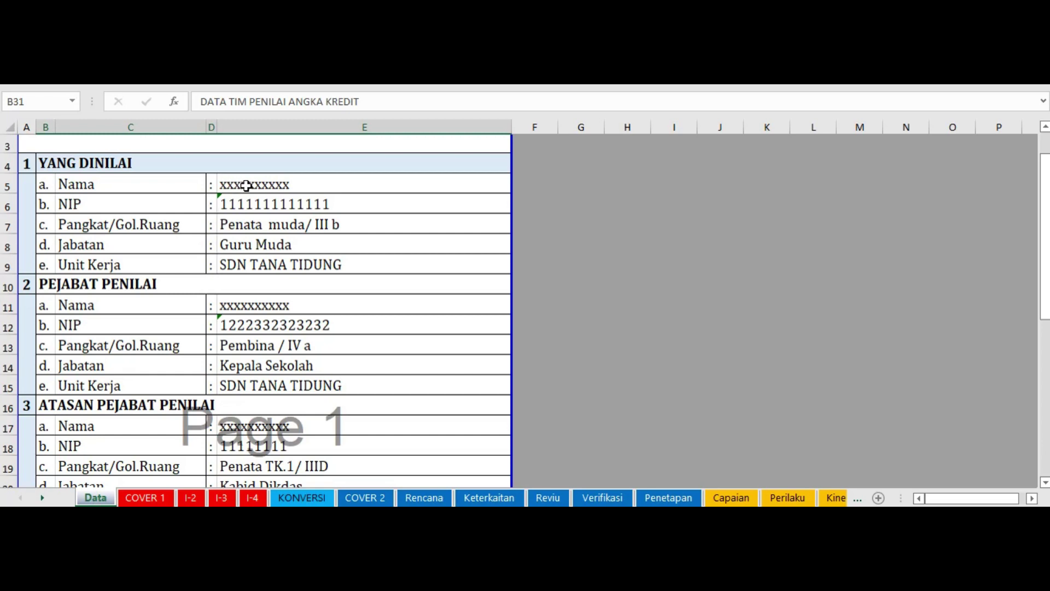
# Examine the entries for the appraised employee in section 1, YANG DINILAI, of the Data sheet, from Nama through Unit Kerja
pyautogui.click(246, 186)
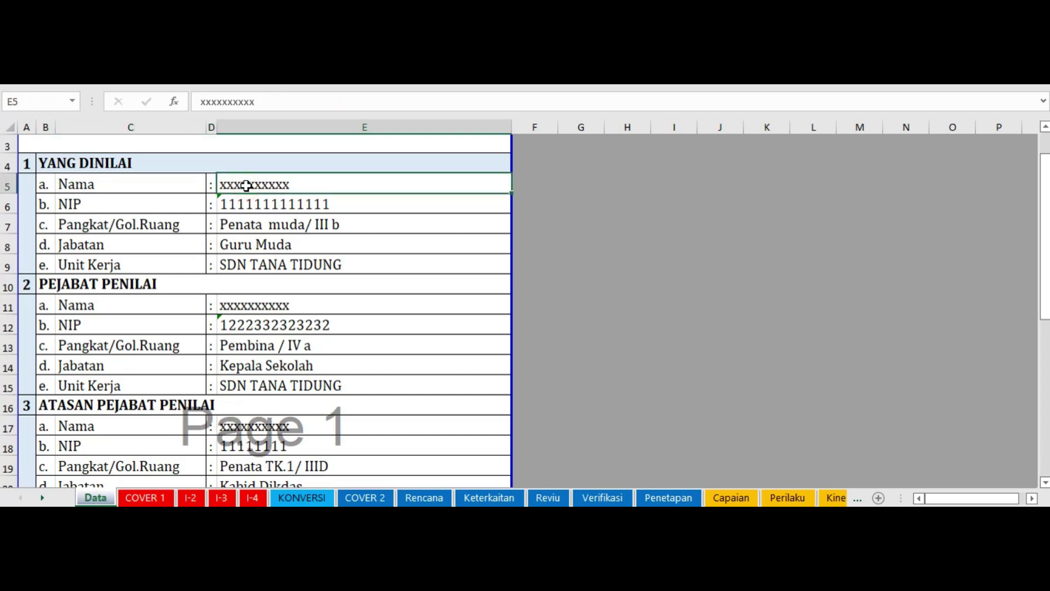
pyautogui.press('Down')
pyautogui.press('Down')
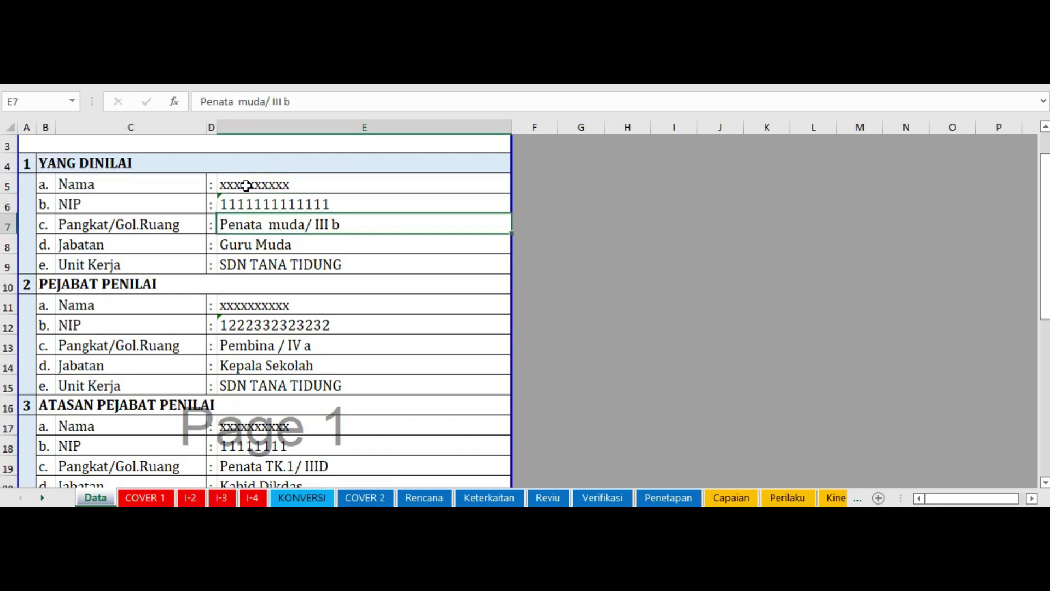
pyautogui.press('Down')
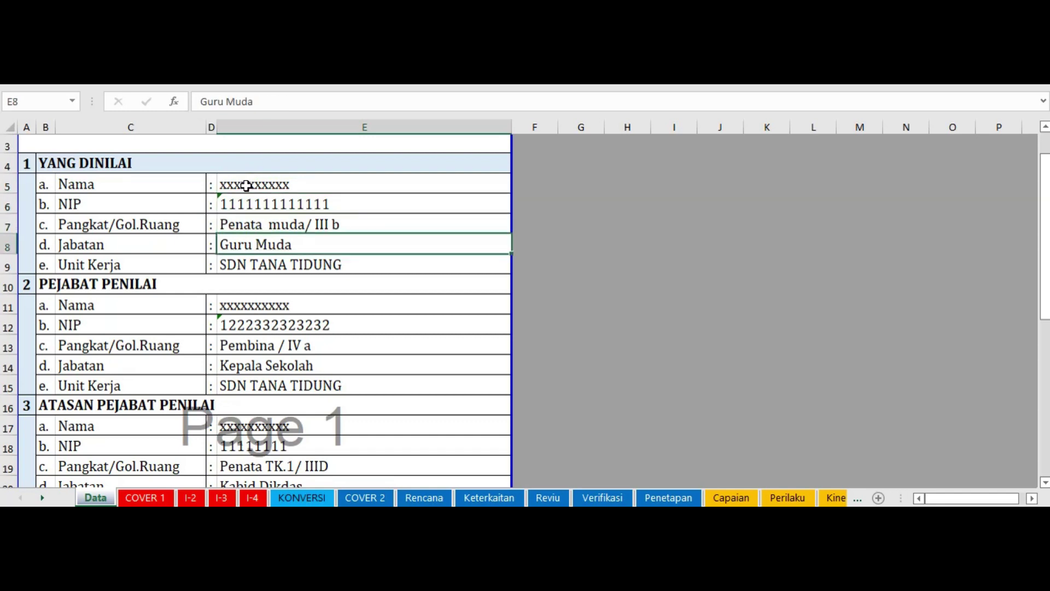
pyautogui.press('Down')
pyautogui.press('Down')
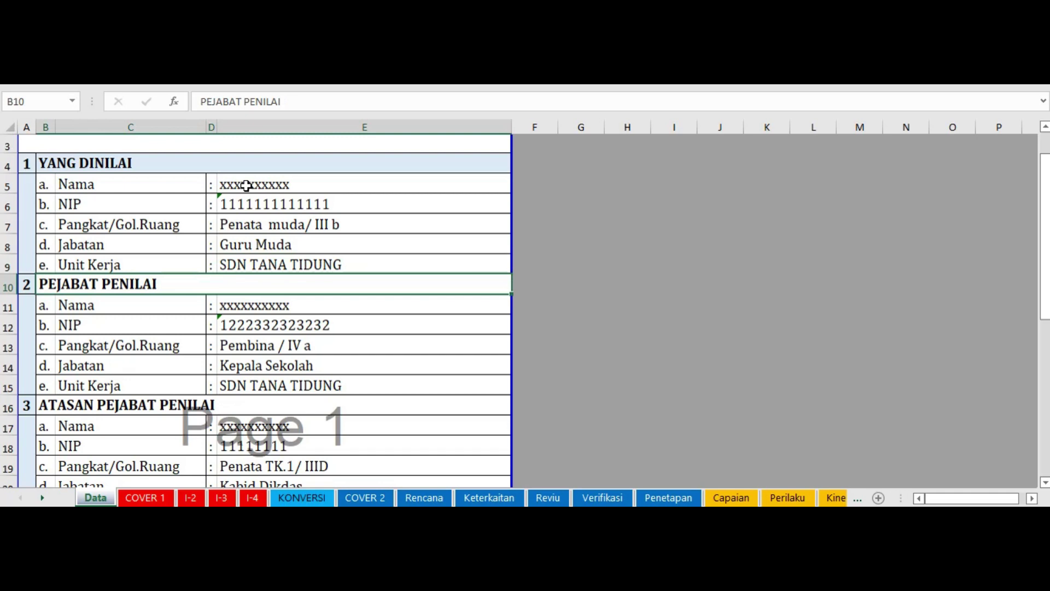
# Examine the appraising official's entries in section 2, PEJABAT PENILAI, of the Data sheet
pyautogui.press('Down')
pyautogui.press('Down')
pyautogui.press('Down')
pyautogui.press('Down')
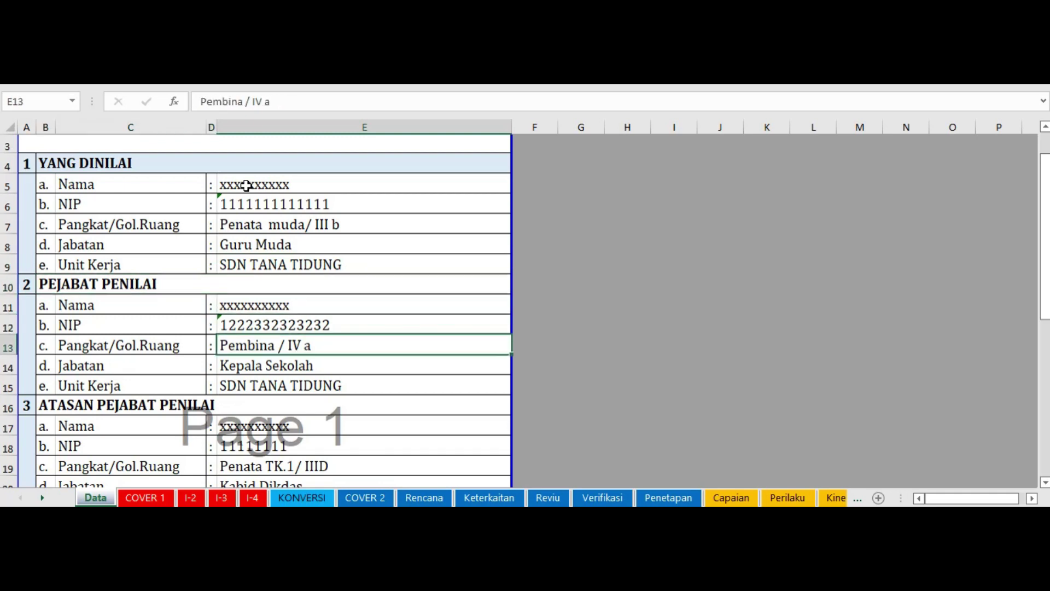
pyautogui.press('Down')
pyautogui.press('Down')
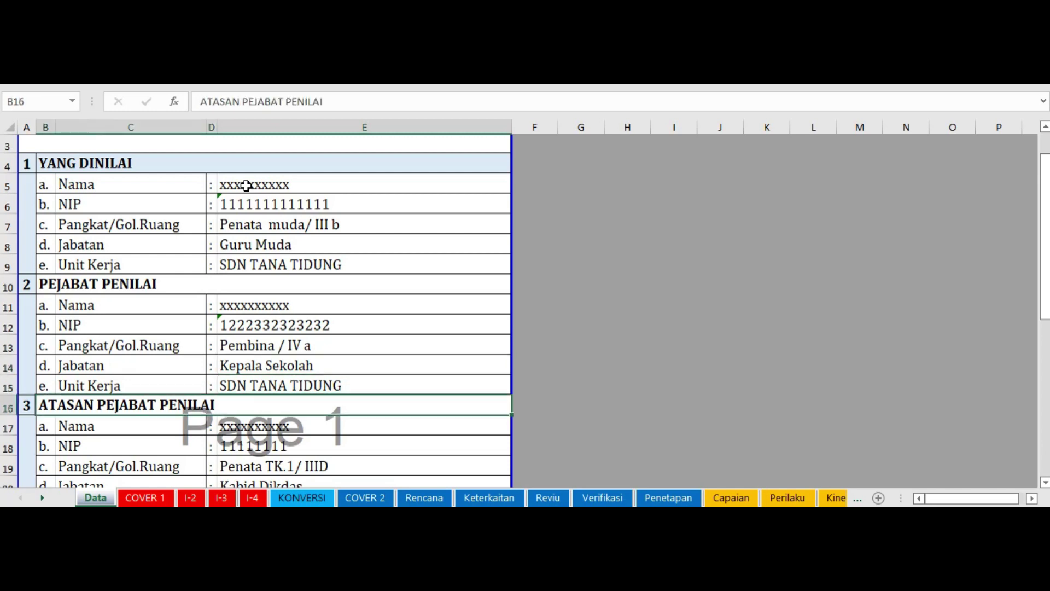
# Examine the superior's entries in section 3, ATASAN PEJABAT PENILAI, of the Data sheet through Unit Kerja
pyautogui.press('Down')
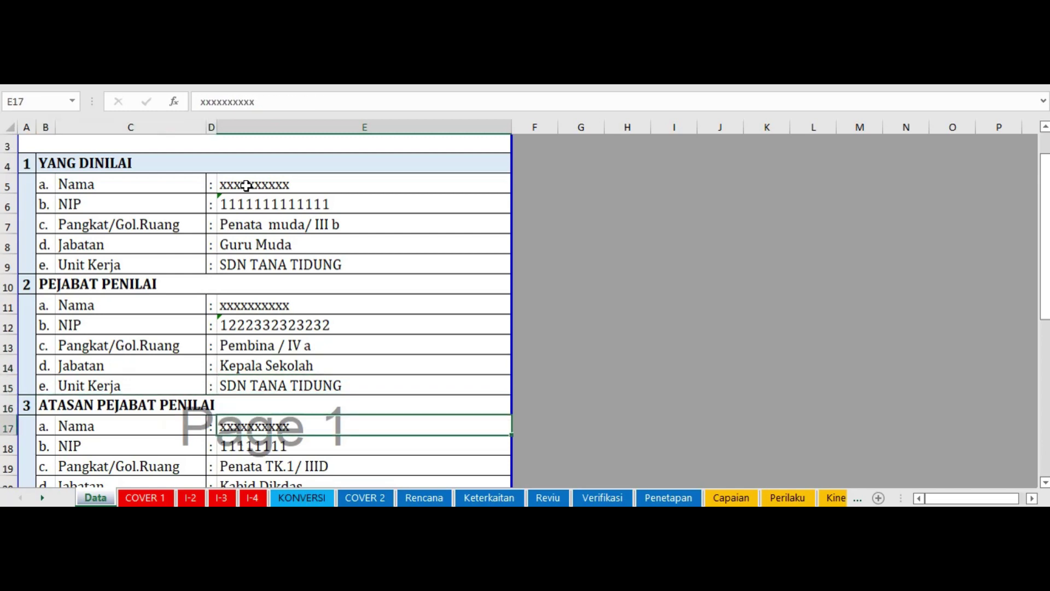
pyautogui.press('Down')
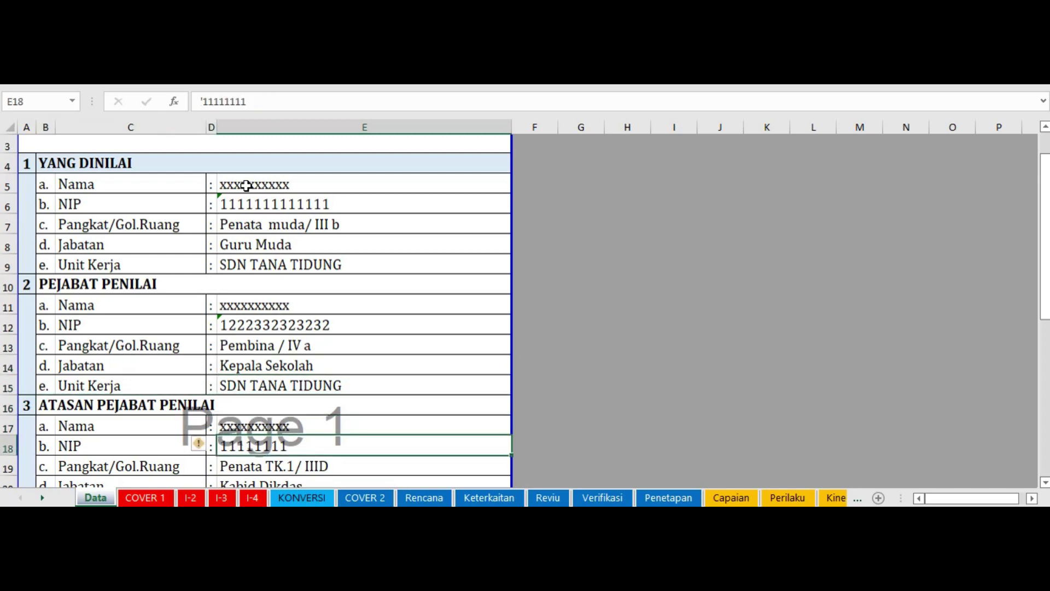
pyautogui.press('Down')
pyautogui.press('Down')
pyautogui.press('Down')
pyautogui.press('Down')
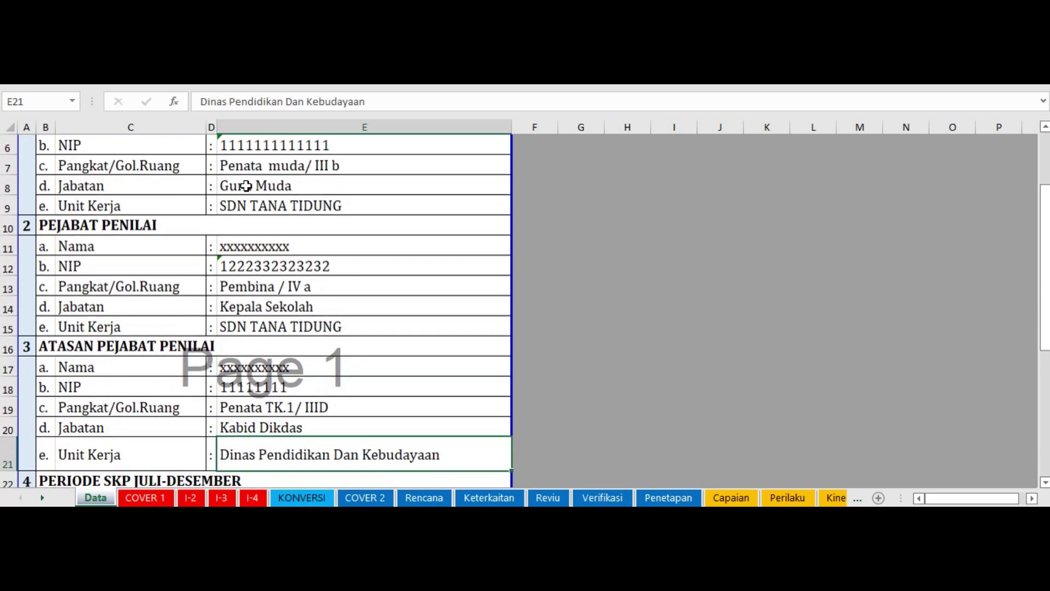
# Examine the period, place and date entries in section 4, PERIODE SKP JULI-DESEMBER, of the Data sheet
pyautogui.press('Down')
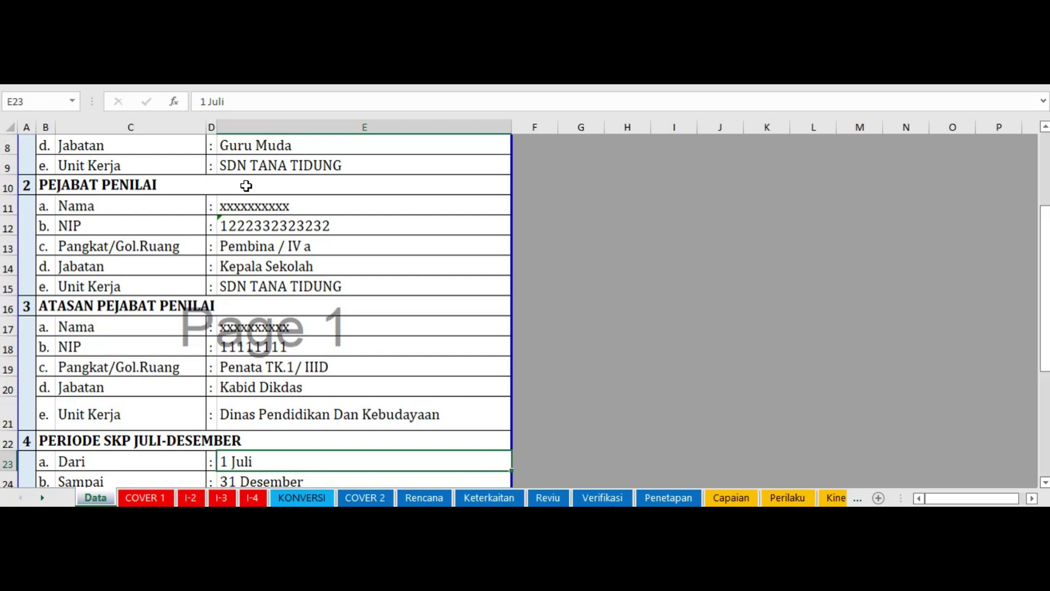
pyautogui.press('Down')
pyautogui.press('Down')
pyautogui.press('Down')
pyautogui.press('Down')
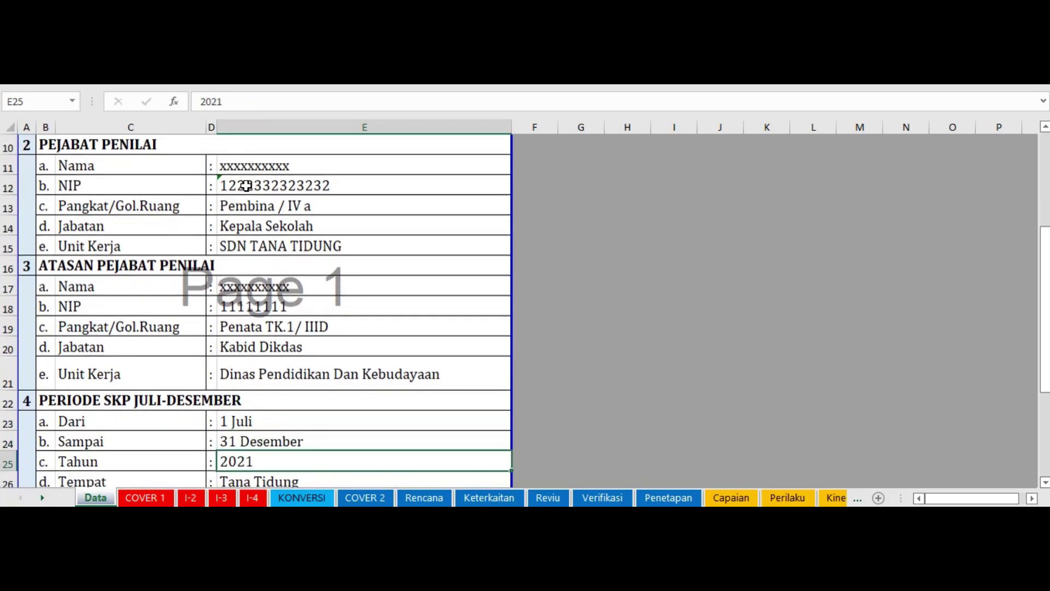
pyautogui.press('Down')
pyautogui.press('Down')
pyautogui.press('Down')
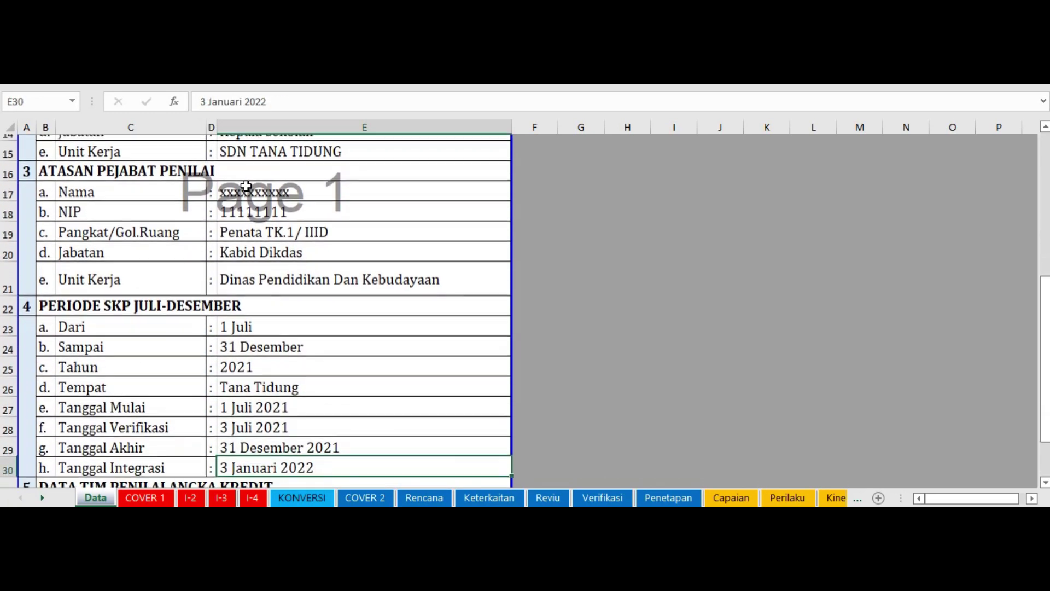
# Examine the assessment team's name and NIP fields in section 5, DATA TIM PENILAI ANGKA KREDIT
pyautogui.press('Down')
pyautogui.press('Down')
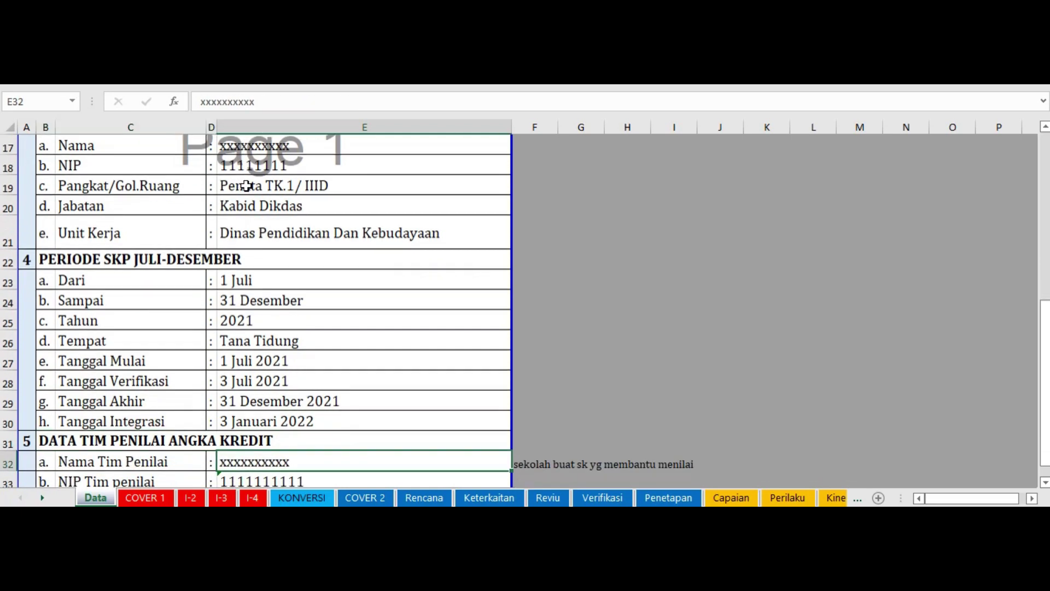
pyautogui.press('Down')
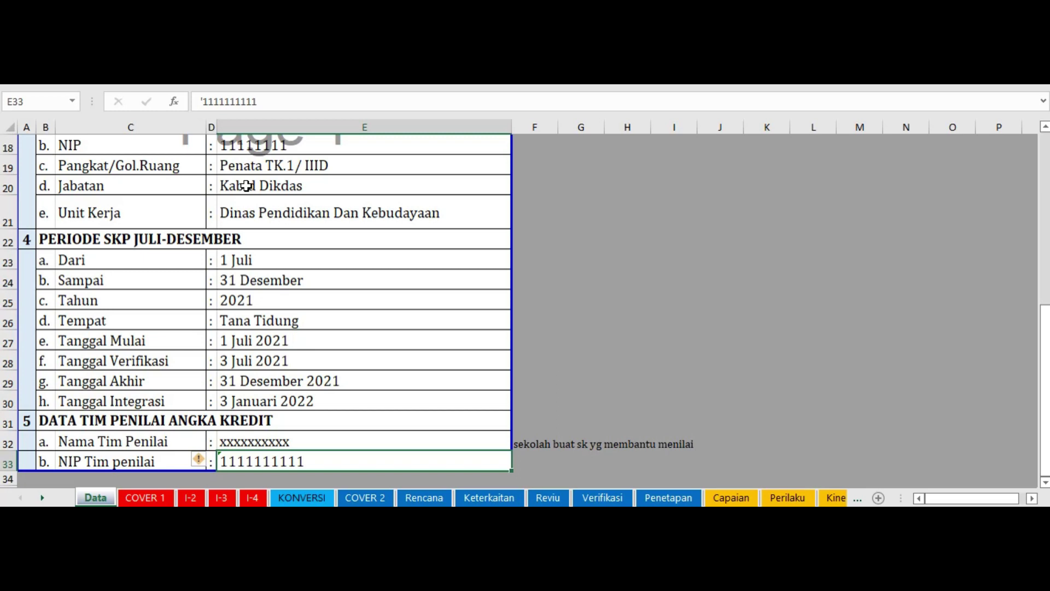
pyautogui.press('Up')
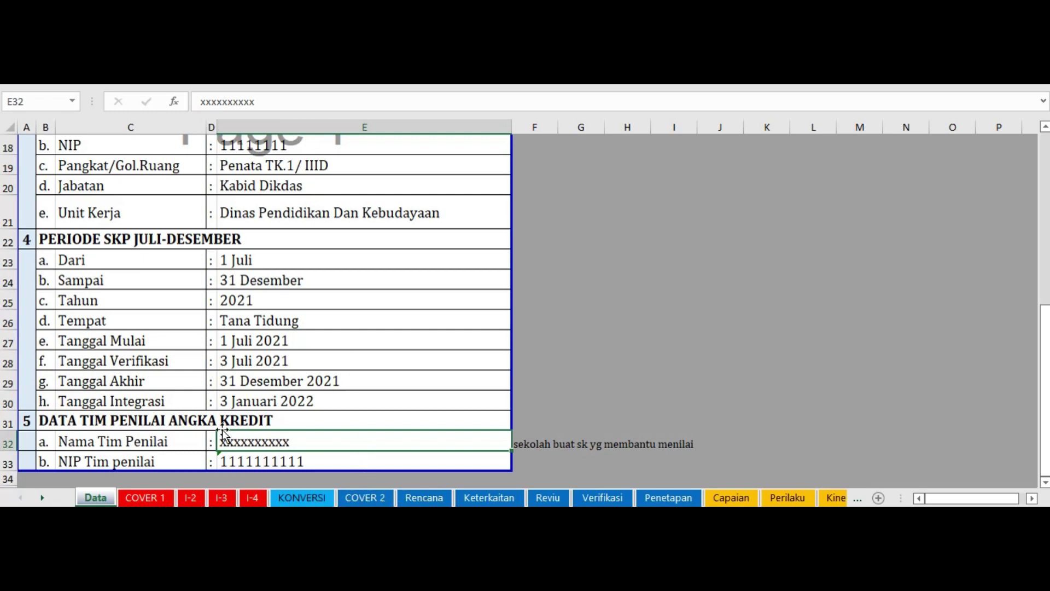
# Review the COVER 1 sheet from the document title down to the employee details and agency name
pyautogui.click(146, 497)
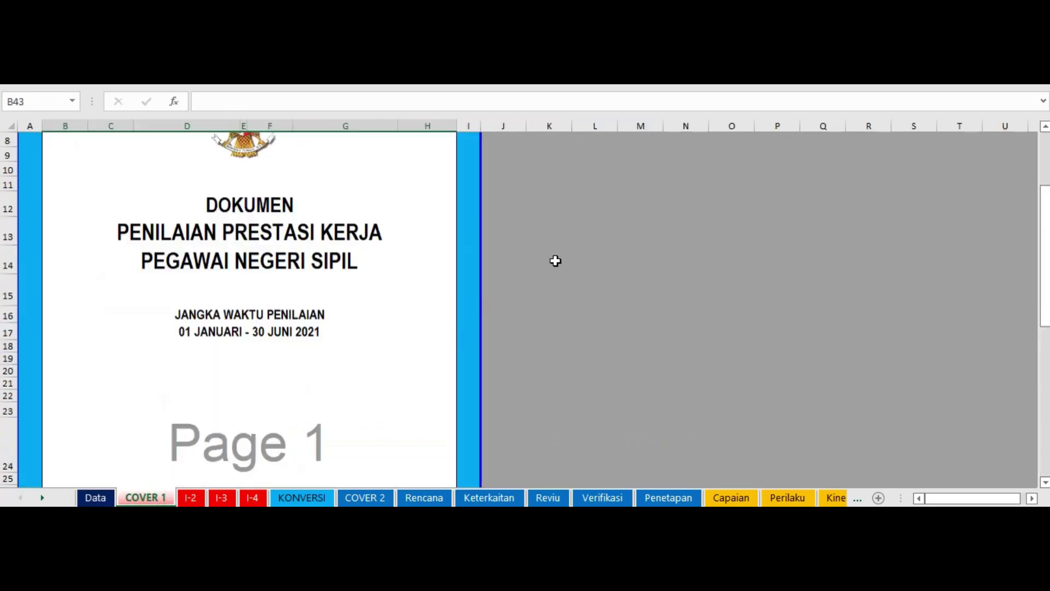
pyautogui.moveTo(1047, 249); pyautogui.dragTo(1047, 417)
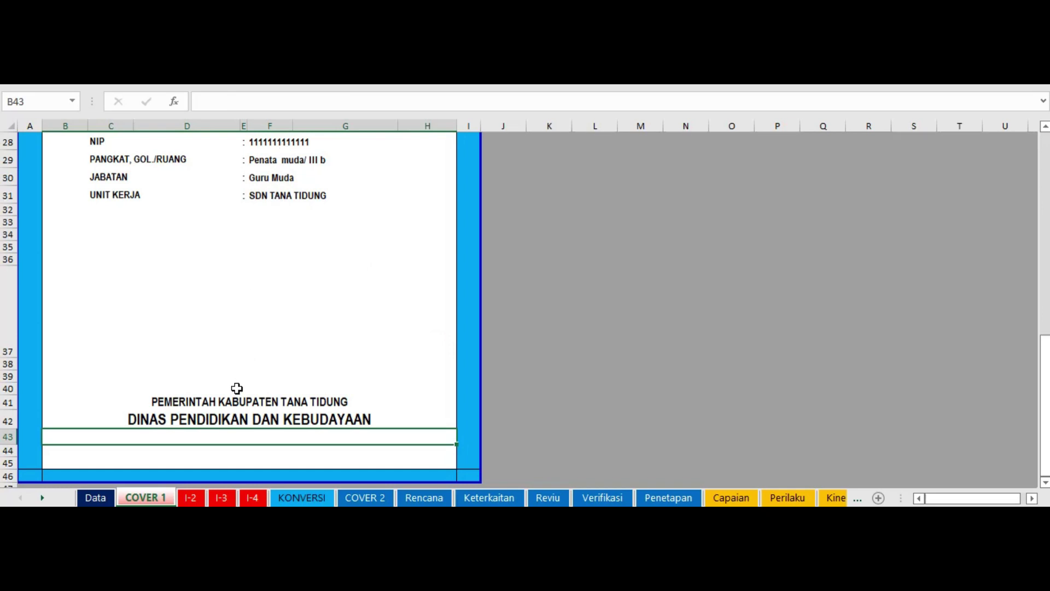
# Open sheet I-2 and check the identity blocks of the appraising official and the appraised employee
pyautogui.click(191, 499)
pyautogui.moveTo(1047, 339); pyautogui.dragTo(1046, 334)
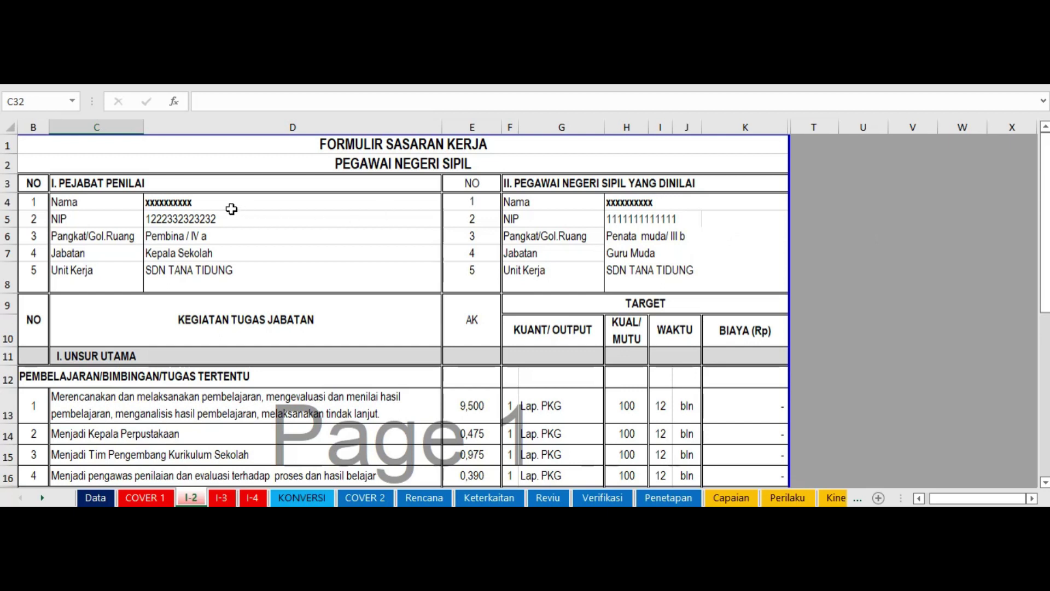
pyautogui.click(227, 205)
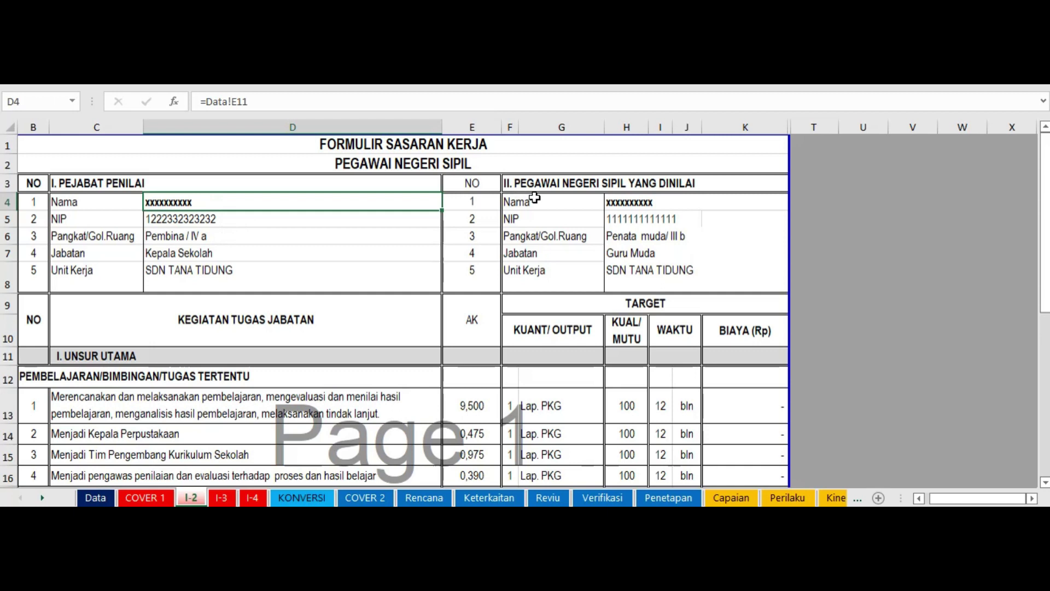
pyautogui.click(557, 201)
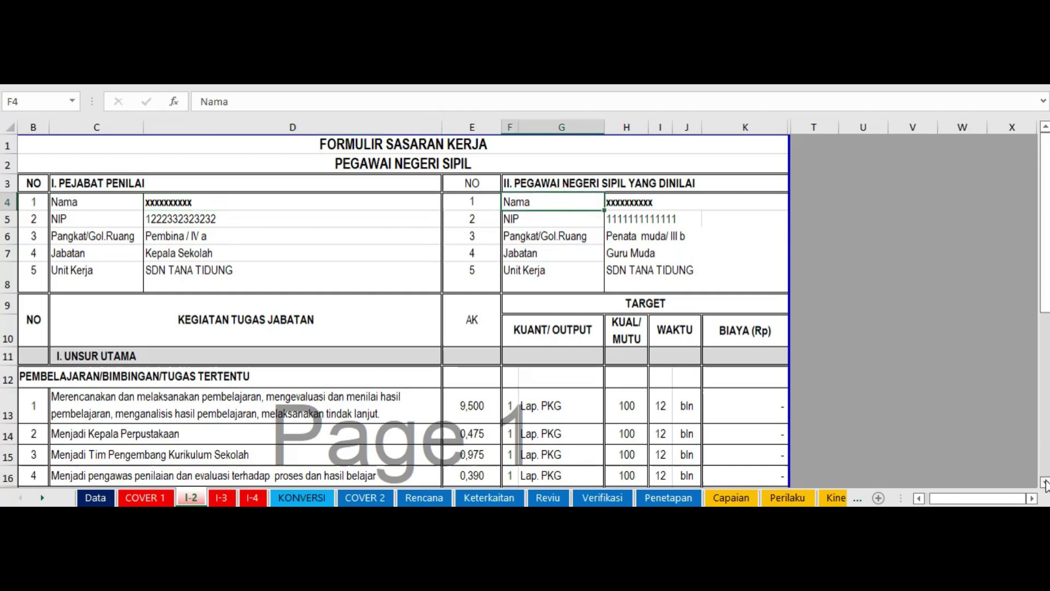
# Examine the job activities on sheet I-2 with their AK formulas and output targets, down to the signature block
pyautogui.click(1044, 483)
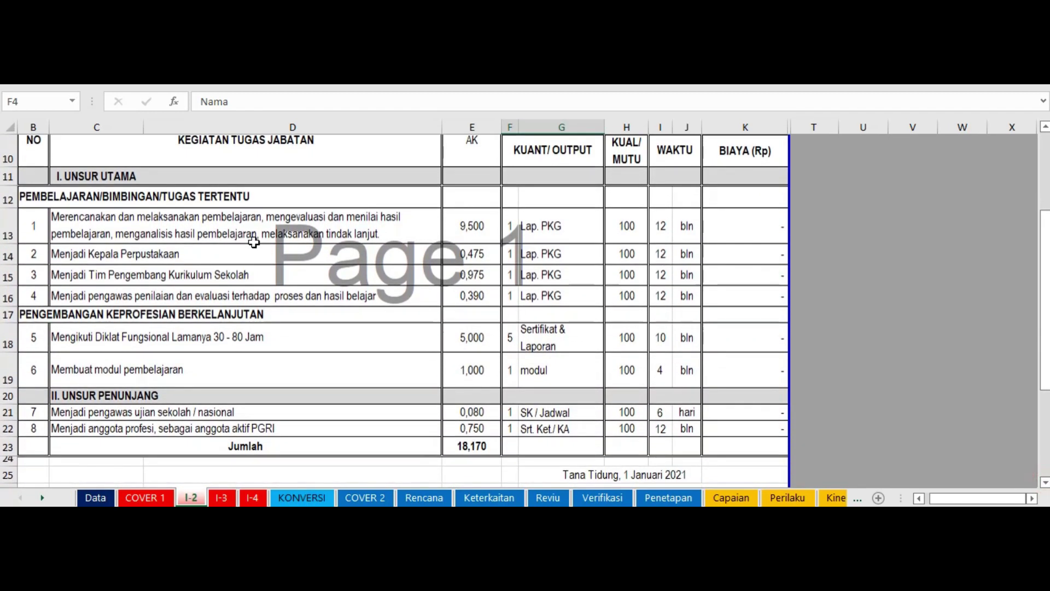
pyautogui.click(168, 221)
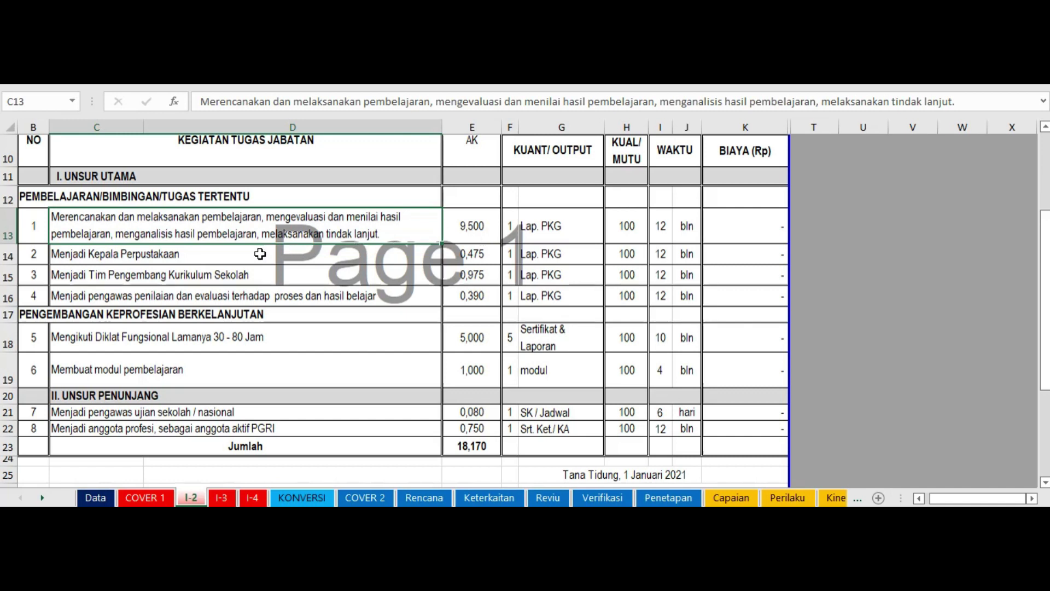
pyautogui.click(260, 254)
pyautogui.click(476, 253)
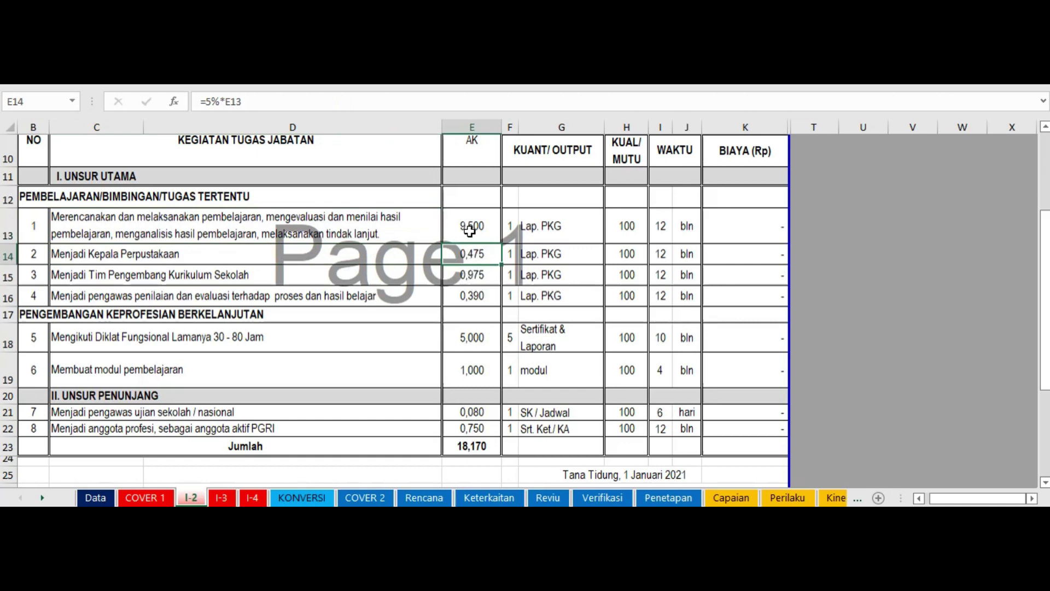
pyautogui.click(470, 228)
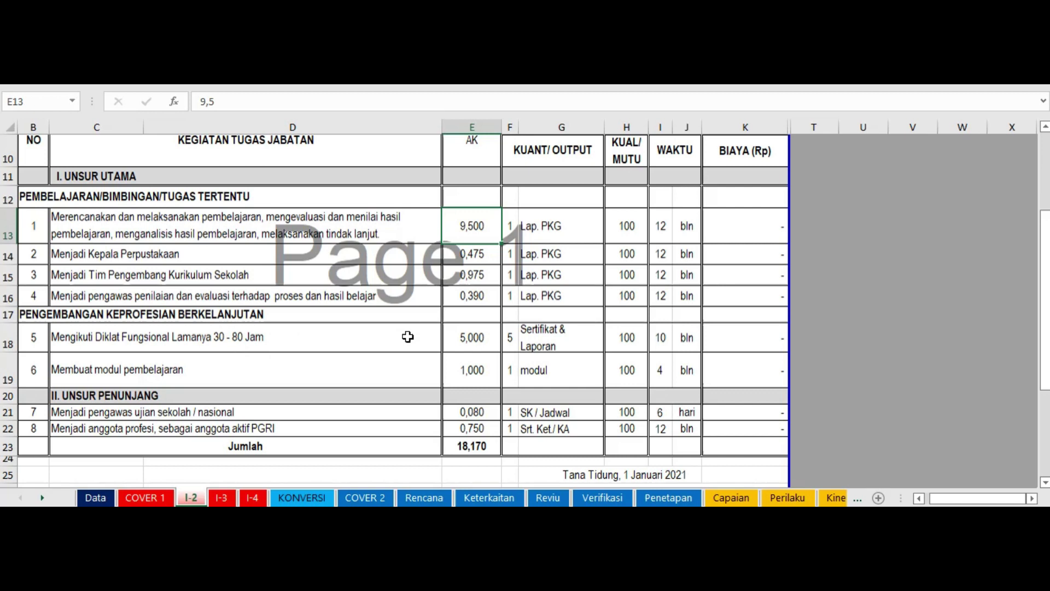
pyautogui.click(511, 331)
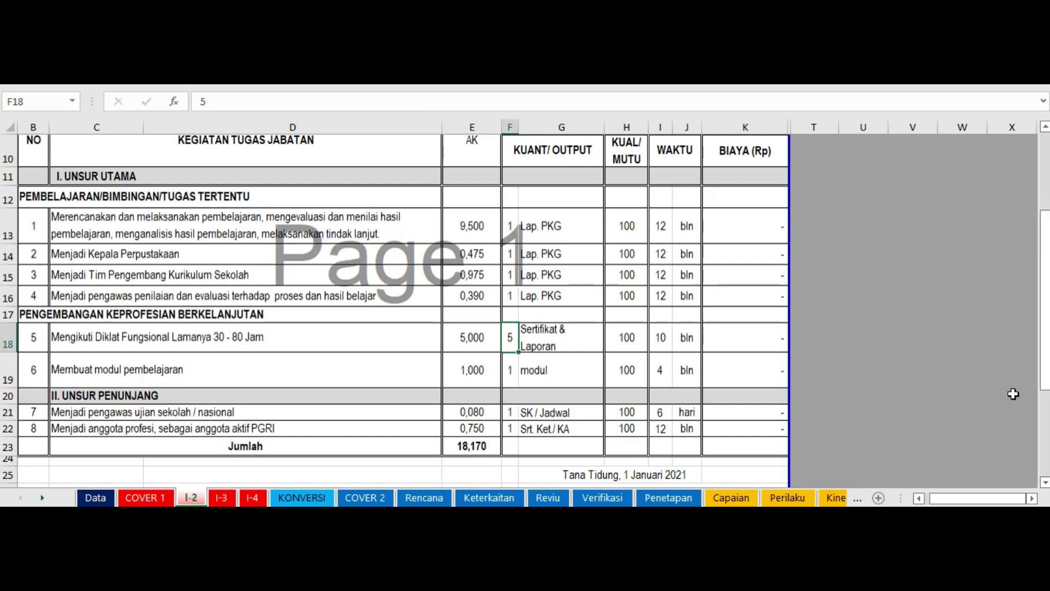
pyautogui.moveTo(1046, 368); pyautogui.dragTo(1046, 390)
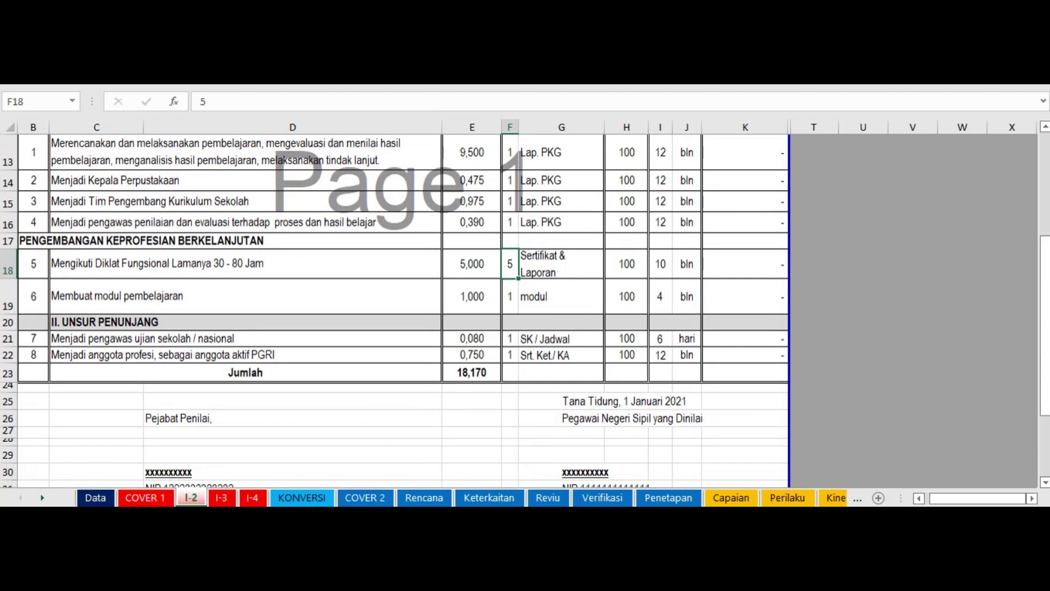
pyautogui.click(1045, 483)
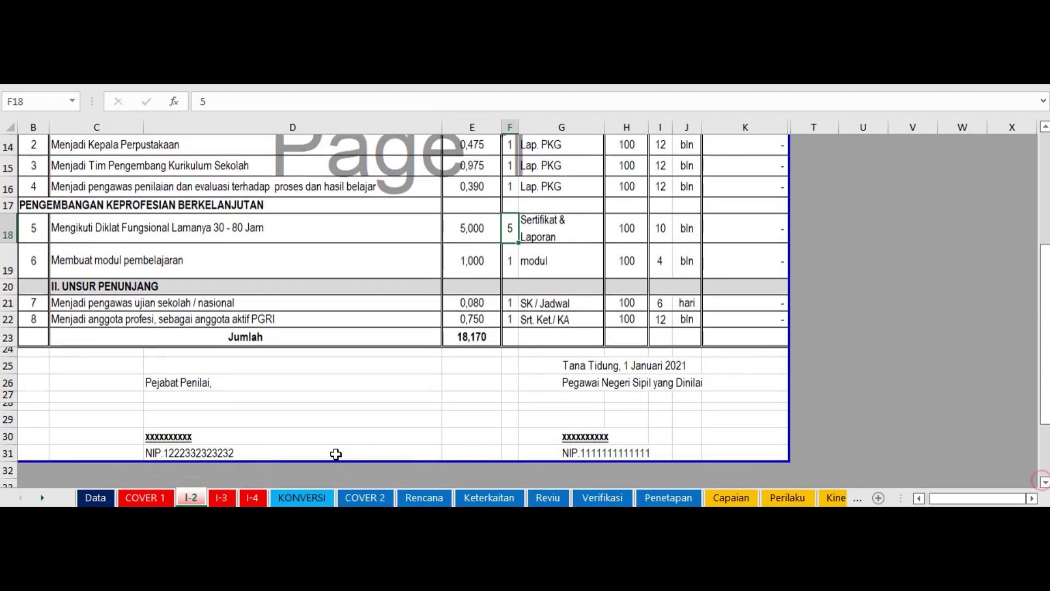
# Open sheet I-3 and examine the realisation notes for activities 1 to 4 and the remaining activity rows
pyautogui.click(221, 499)
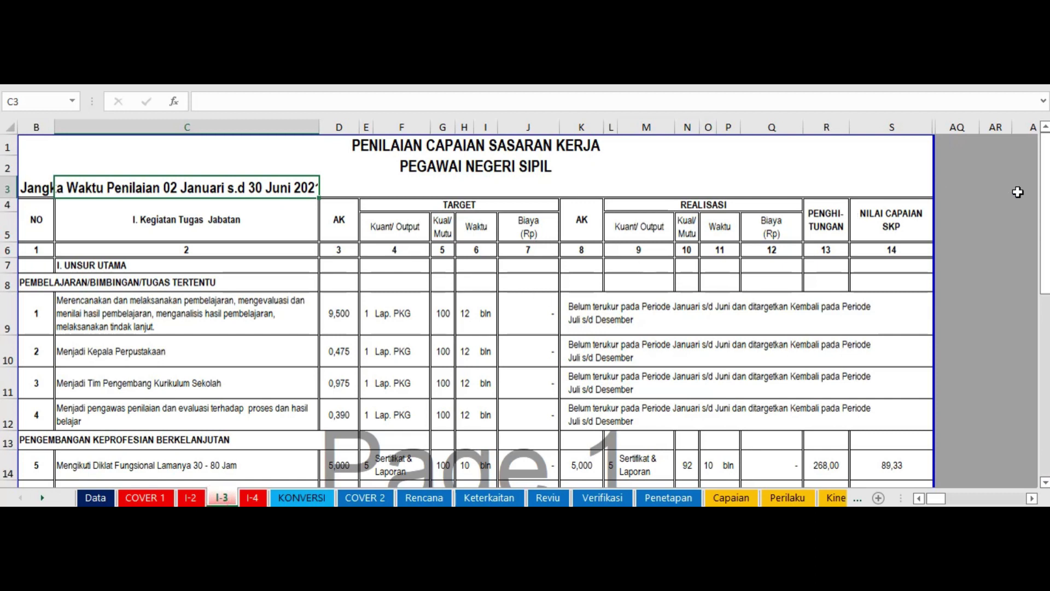
pyautogui.moveTo(1047, 212)
pyautogui.mouseDown()
pyautogui.moveTo(1045, 279)
pyautogui.moveTo(1046, 216)
pyautogui.mouseUp()
pyautogui.click(578, 412)
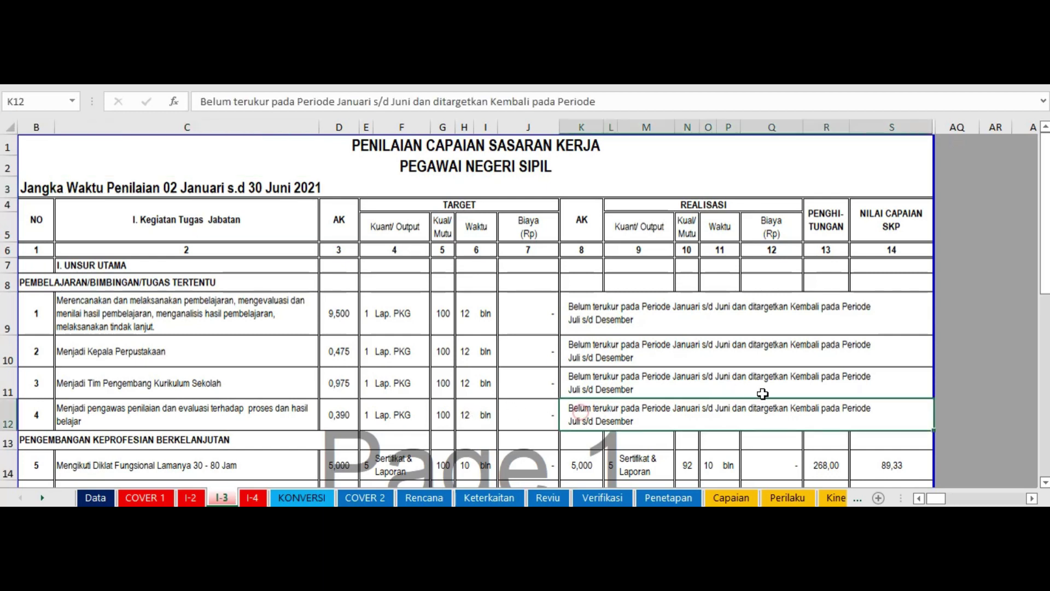
pyautogui.click(1044, 482)
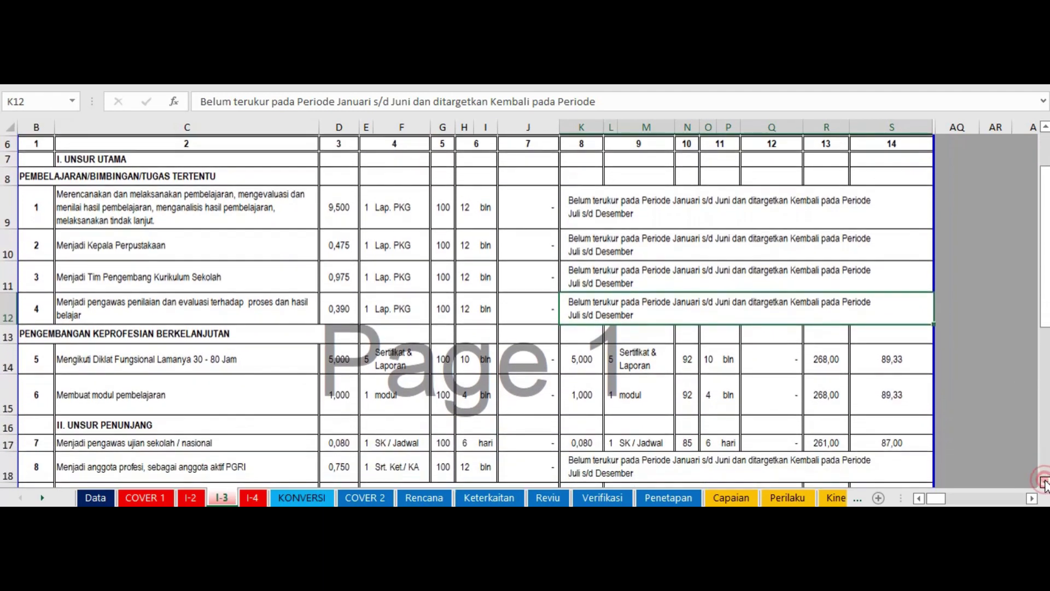
pyautogui.click(1044, 482)
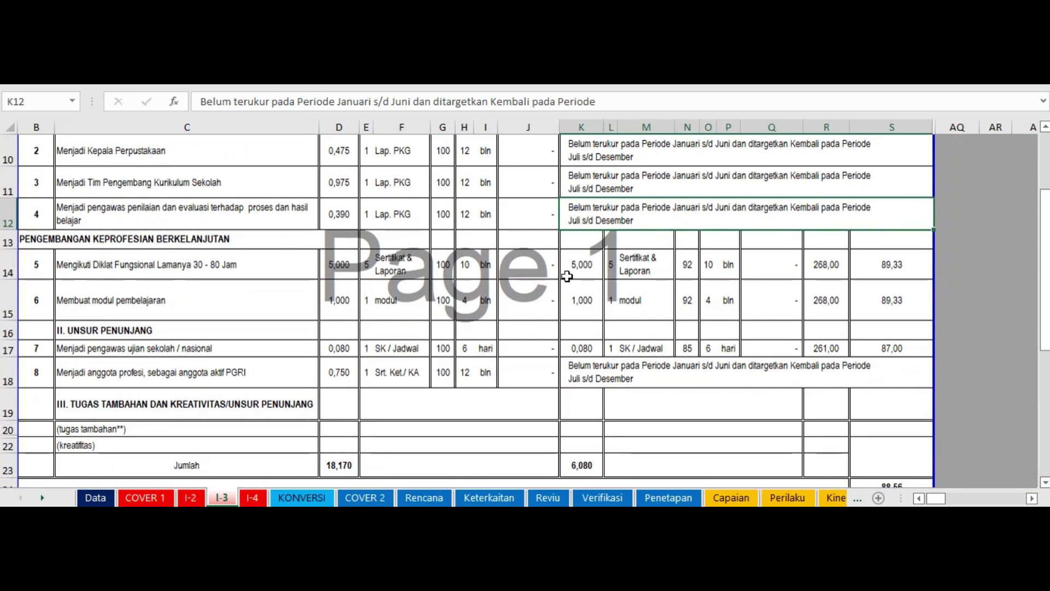
# Inspect the linked target cells of activity 5 and the PENGHITUNGAN formula of activity 7 on sheet I-3
pyautogui.click(249, 268)
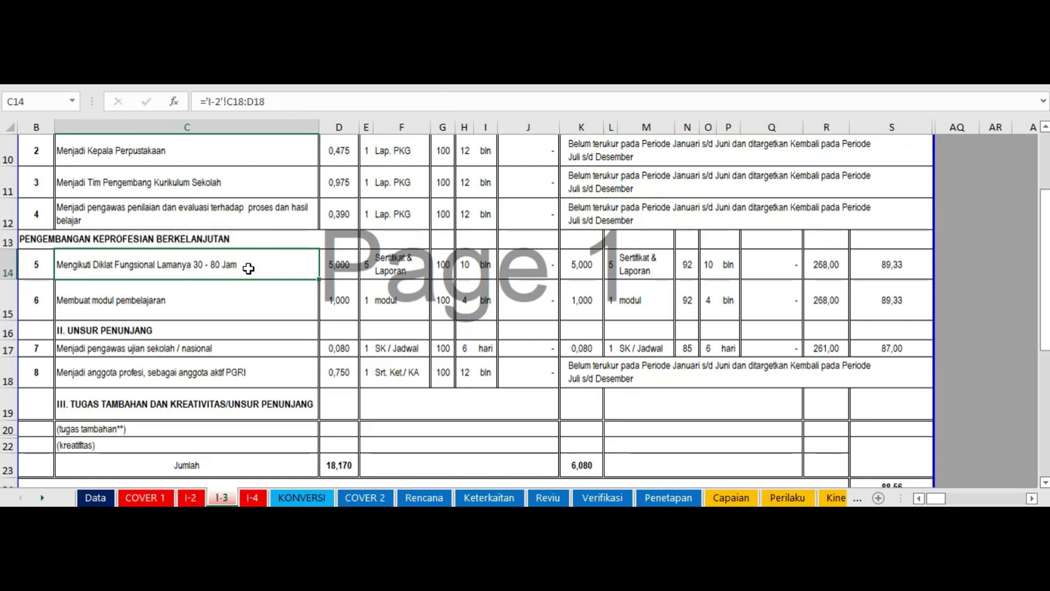
pyautogui.click(474, 271)
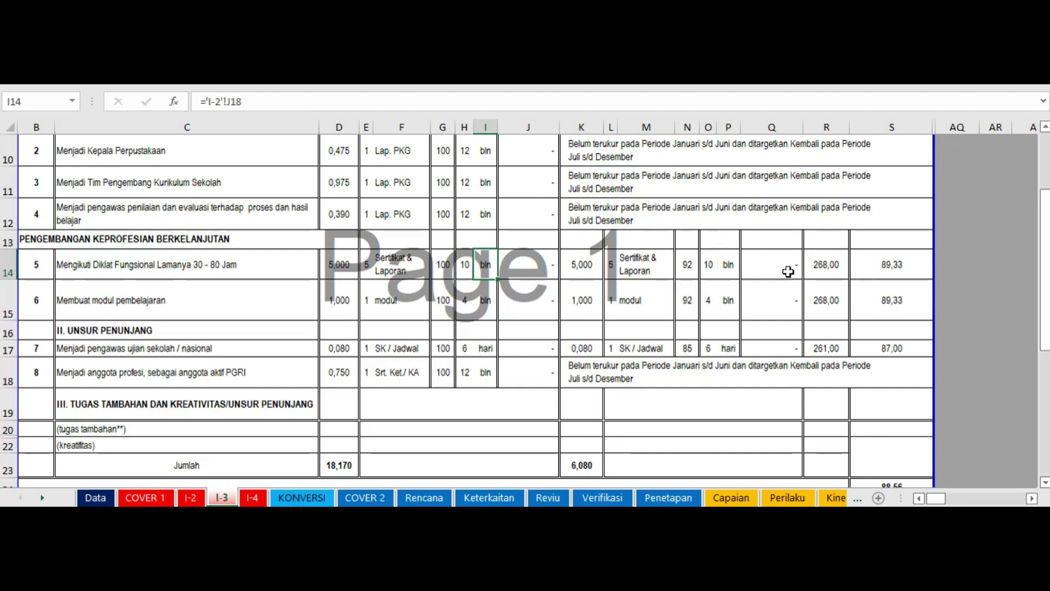
pyautogui.click(439, 265)
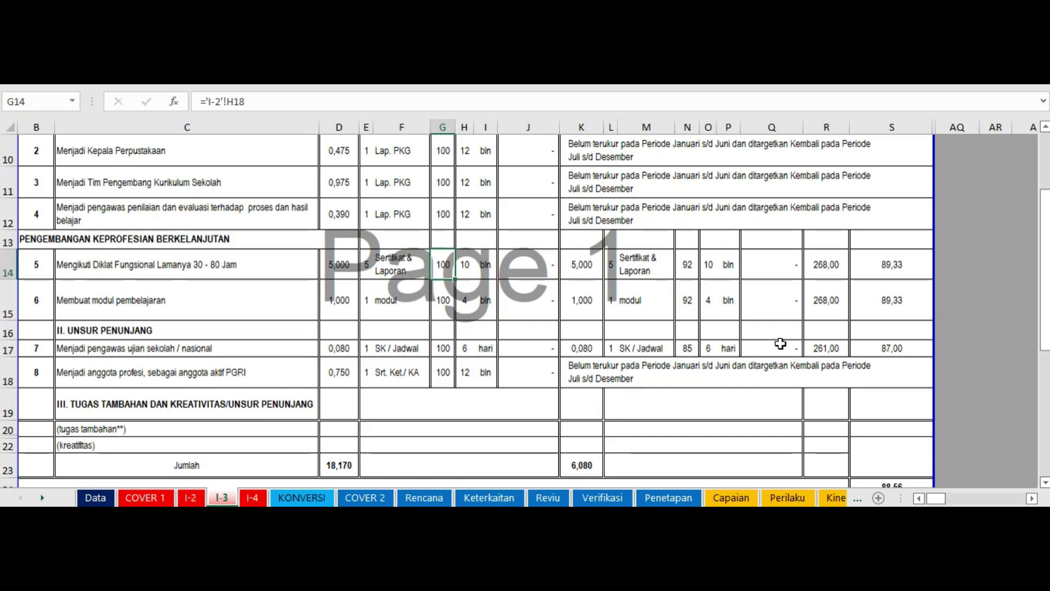
pyautogui.click(814, 348)
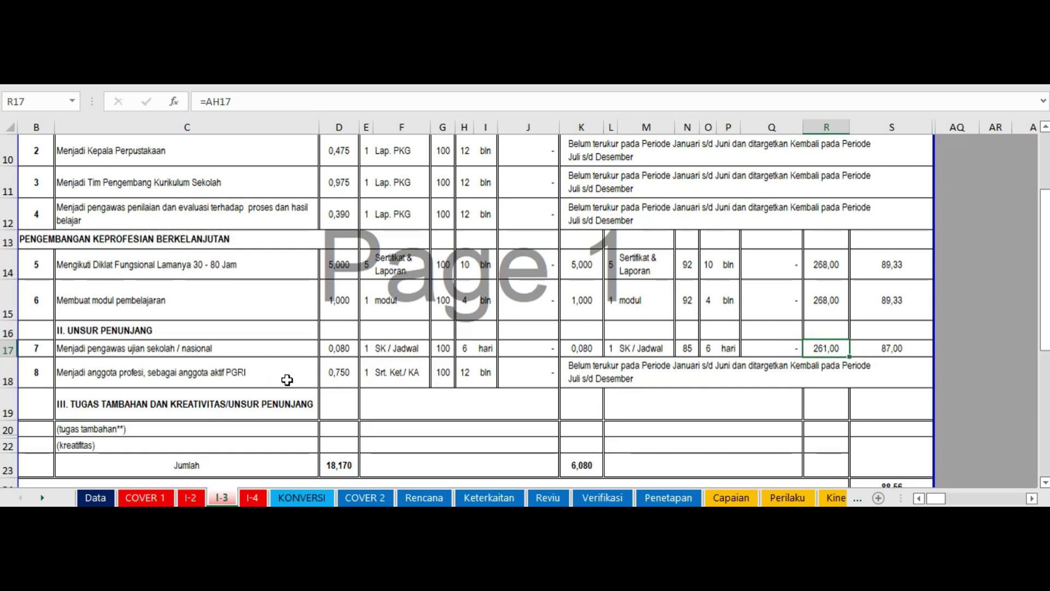
# Check the realisation note of activity 8 and the Nilai Capaian SKP formula above the signature block on sheet I-3
pyautogui.click(721, 365)
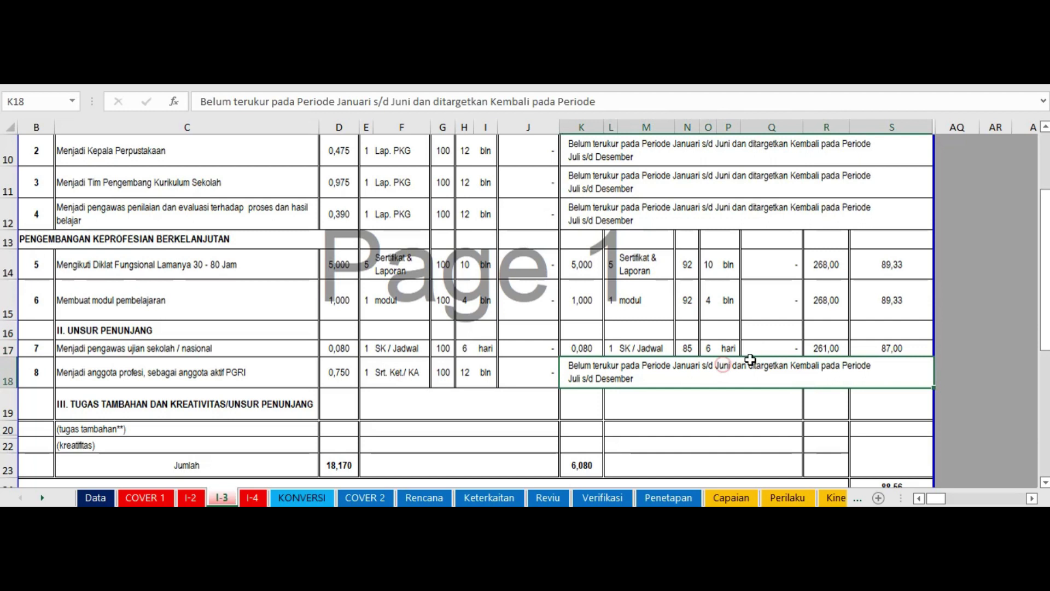
pyautogui.click(1044, 481)
pyautogui.click(1045, 481)
pyautogui.click(1044, 482)
pyautogui.click(1044, 482)
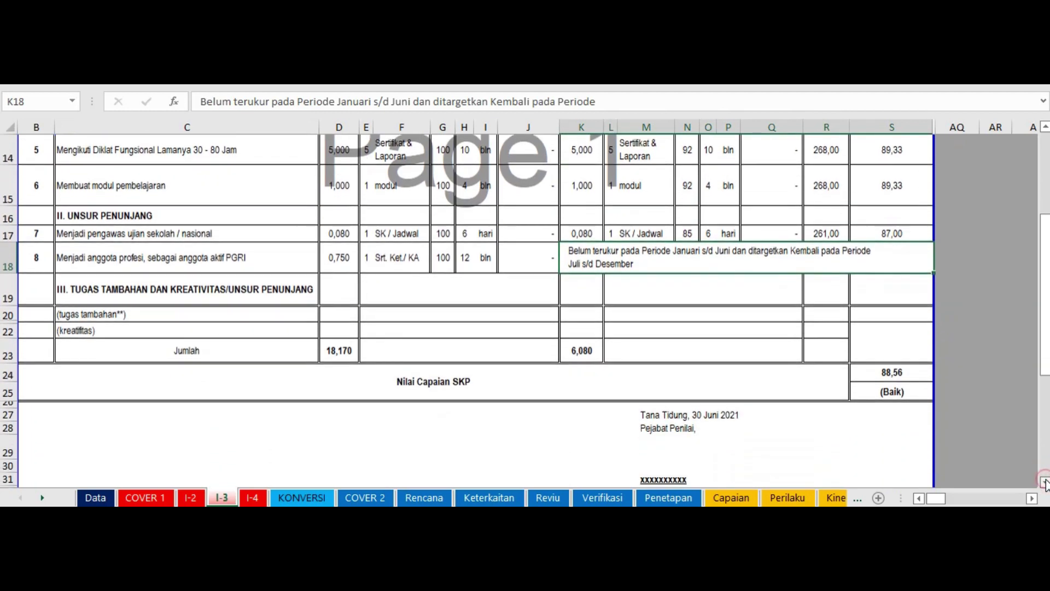
pyautogui.click(1045, 481)
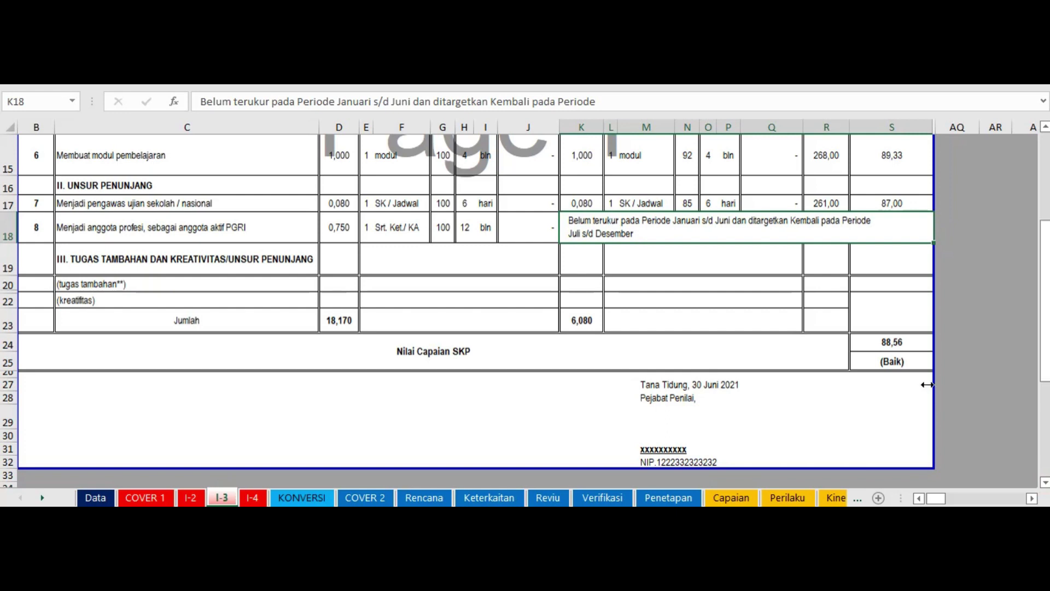
pyautogui.click(902, 345)
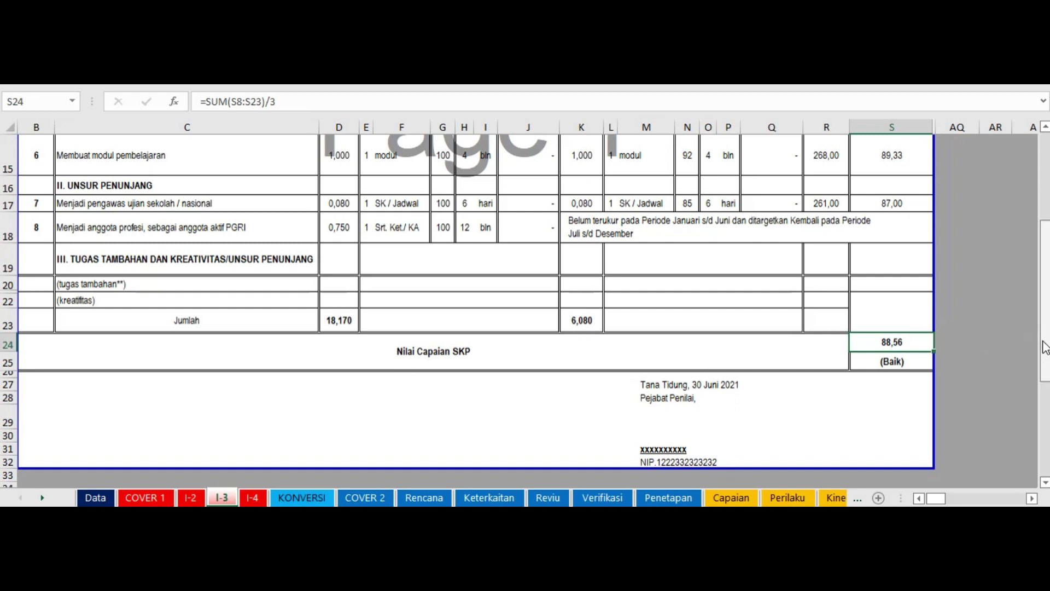
pyautogui.moveTo(1045, 347); pyautogui.dragTo(1045, 355)
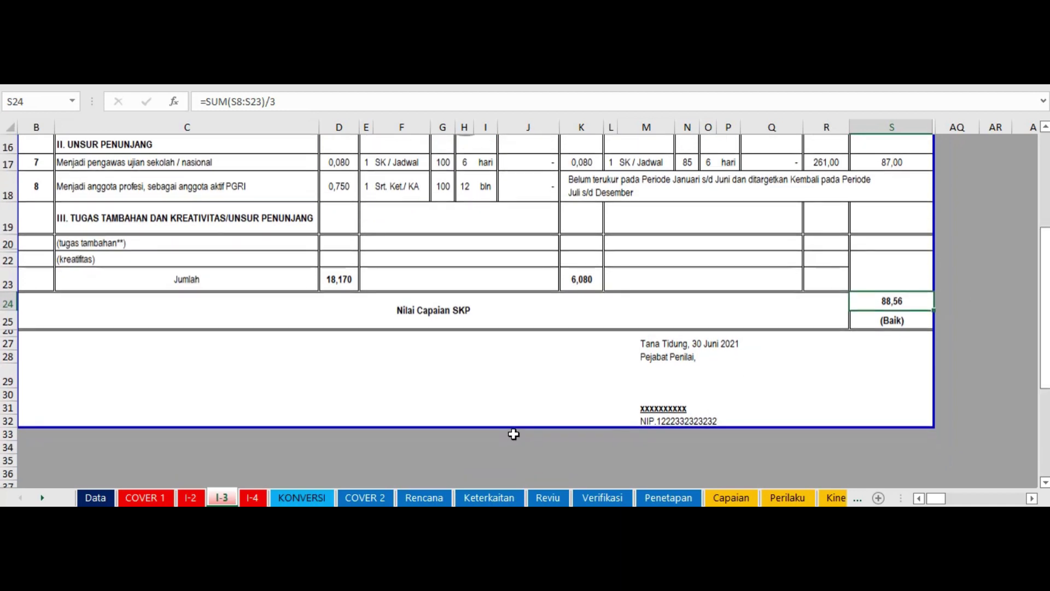
# Open sheet I-4 and inspect the SKP score row and the Perilaku Kerja scores from Orientasi Pelayanan to Kerjasama
pyautogui.click(251, 499)
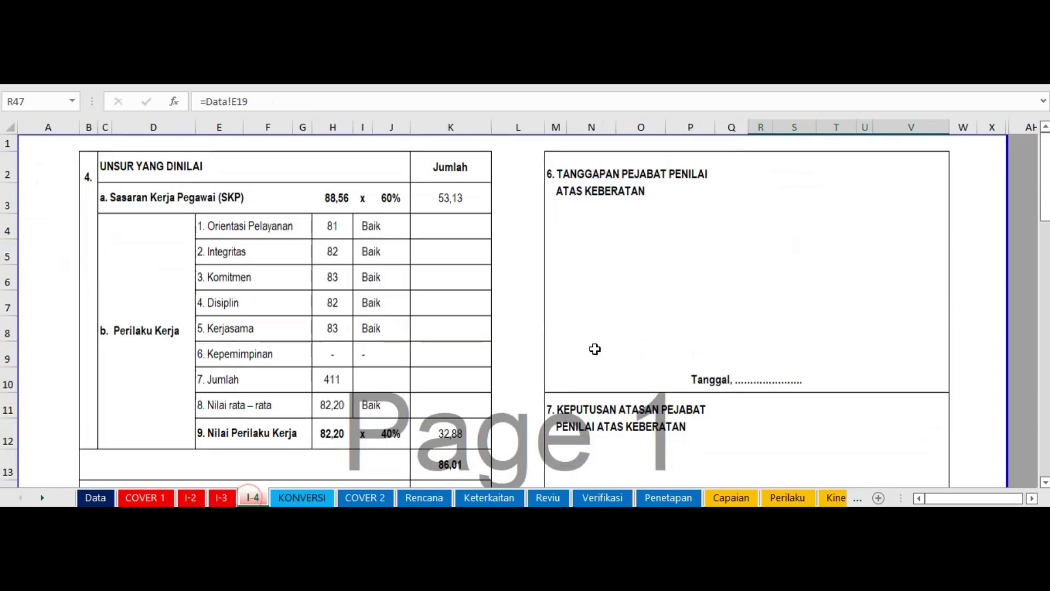
pyautogui.moveTo(1044, 211); pyautogui.dragTo(1045, 211)
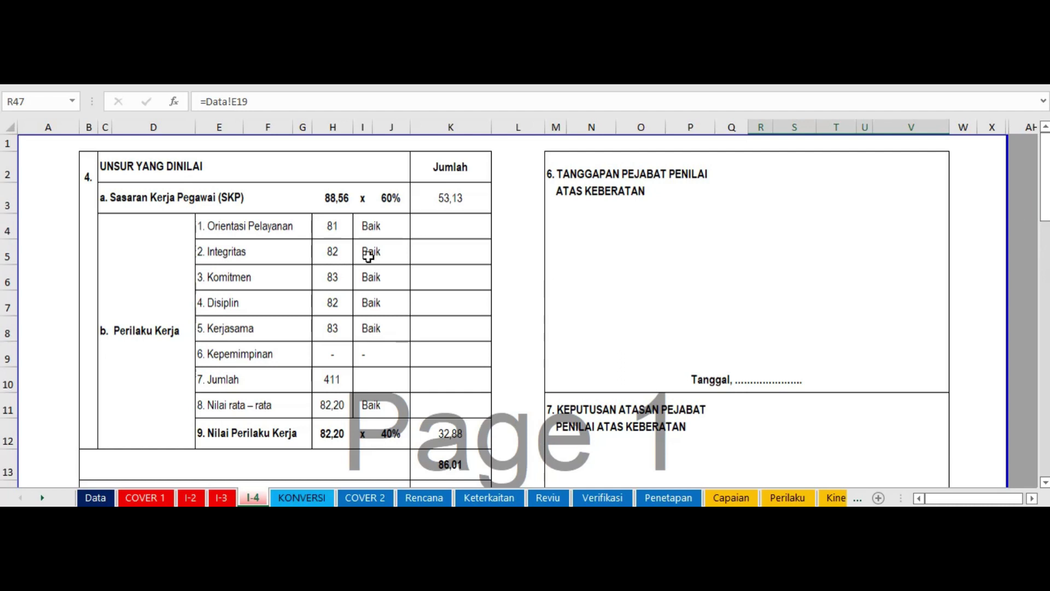
pyautogui.moveTo(1044, 139)
pyautogui.mouseDown()
pyautogui.moveTo(1045, 150)
pyautogui.moveTo(1045, 141)
pyautogui.mouseUp()
pyautogui.click(445, 193)
pyautogui.click(332, 228)
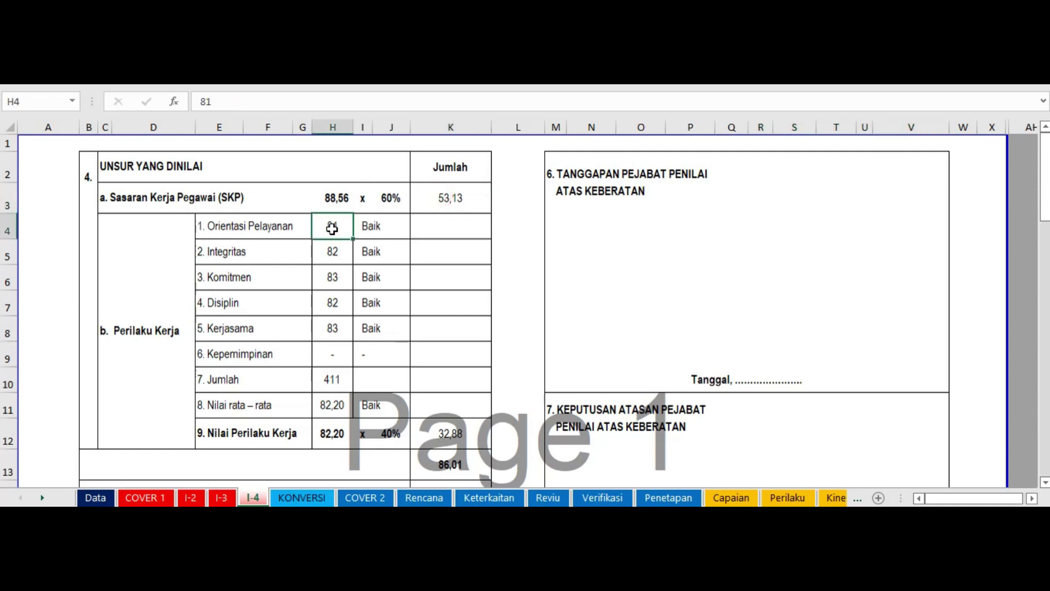
pyautogui.click(332, 252)
pyautogui.click(332, 278)
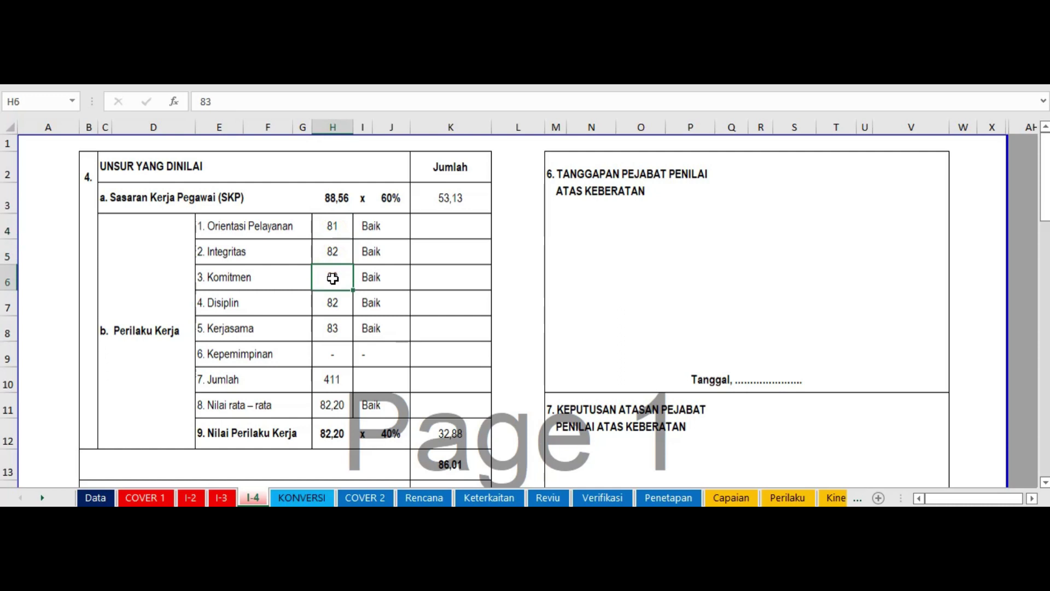
pyautogui.click(334, 302)
pyautogui.click(335, 324)
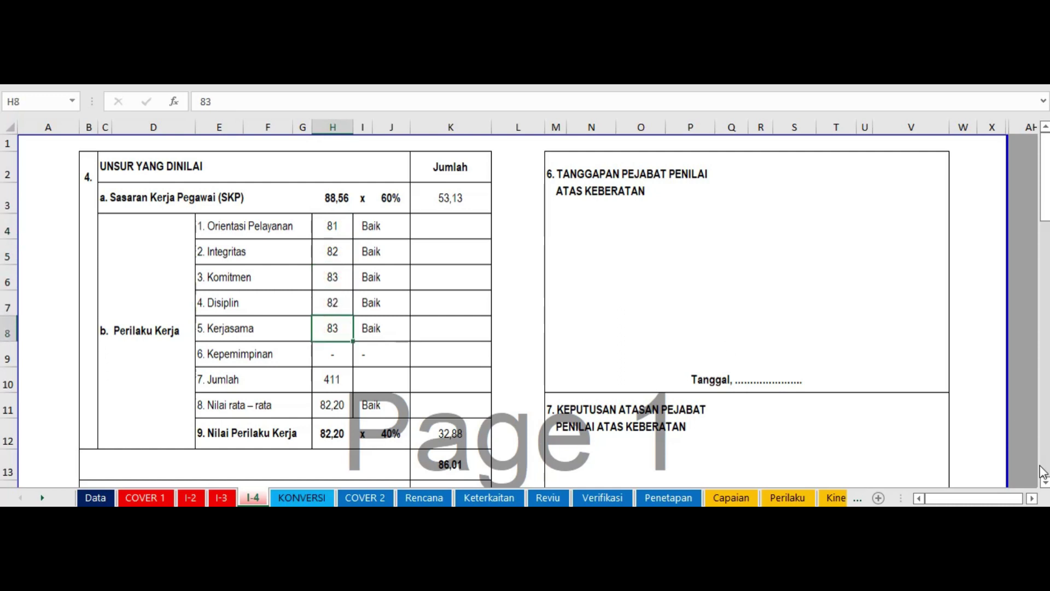
# Examine the rest of sheet I-4, checking the linked identity cells of the appraised employee and the signature blocks
pyautogui.click(1045, 484)
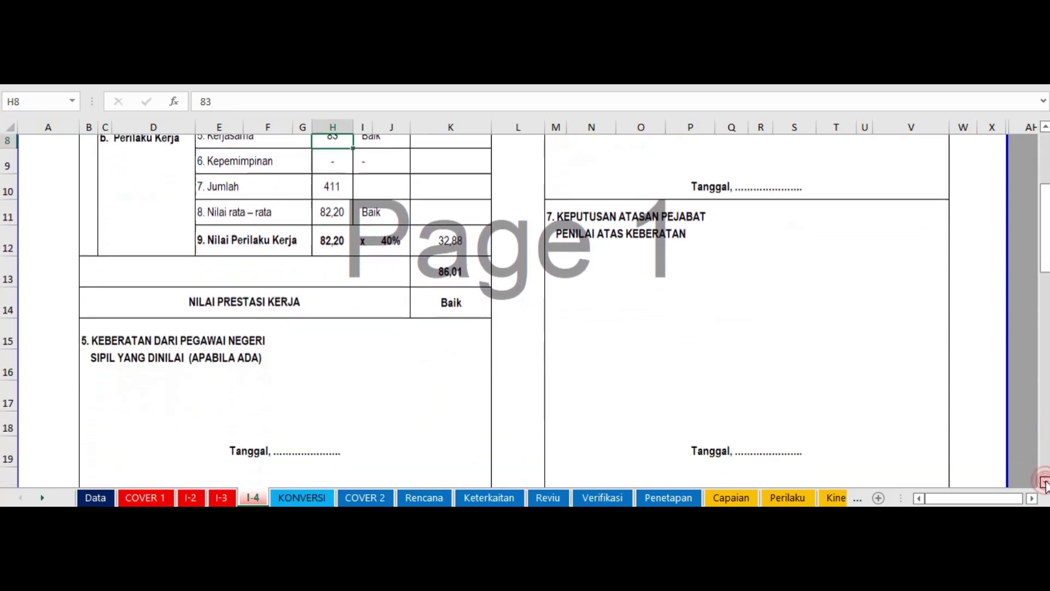
pyautogui.moveTo(1045, 483); pyautogui.dragTo(1045, 485)
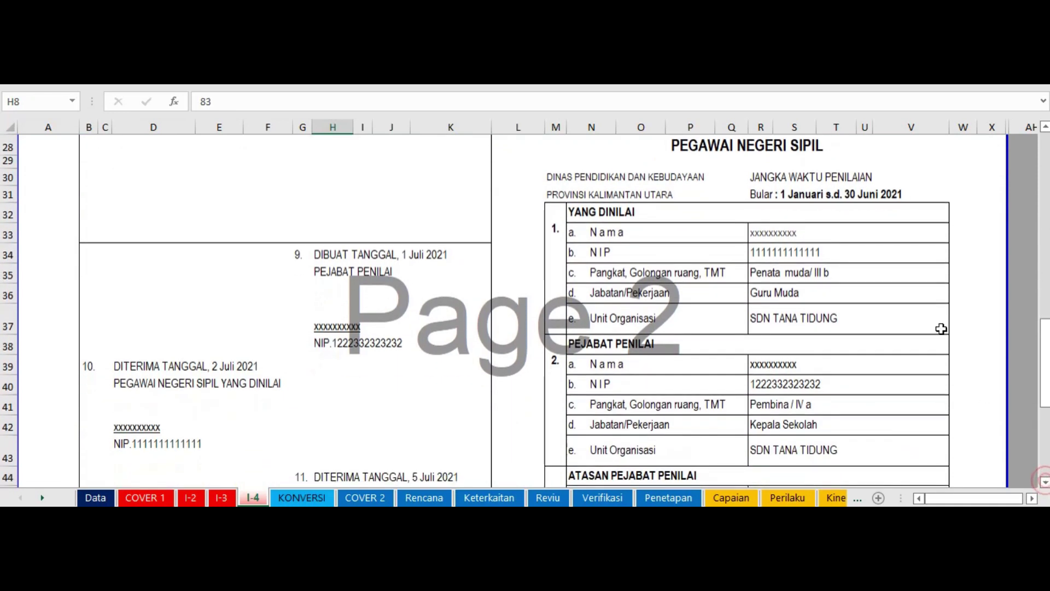
pyautogui.click(825, 238)
pyautogui.click(824, 276)
pyautogui.click(823, 292)
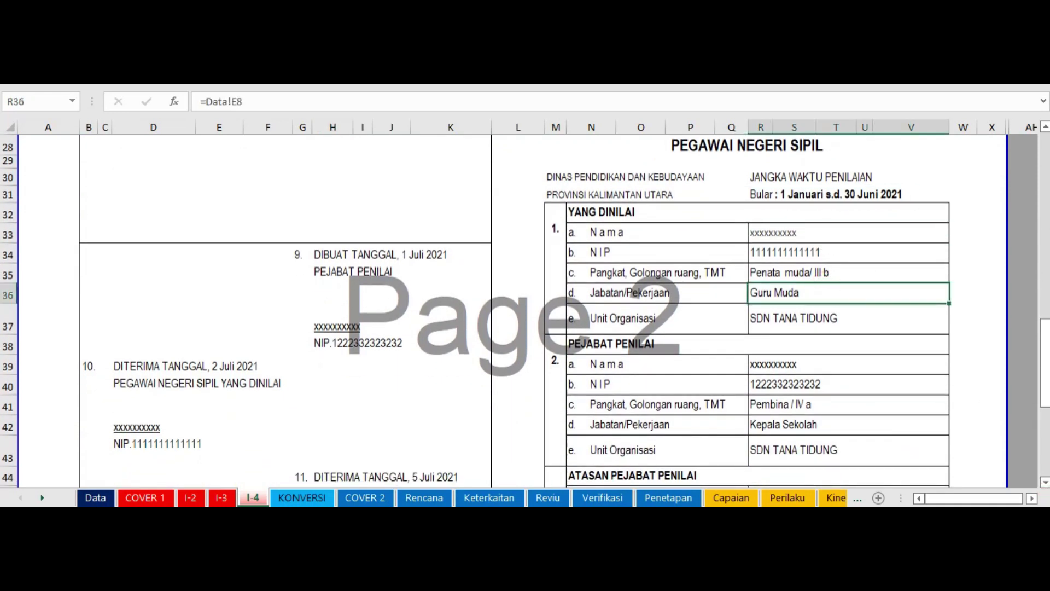
pyautogui.moveTo(1045, 483); pyautogui.dragTo(1045, 484)
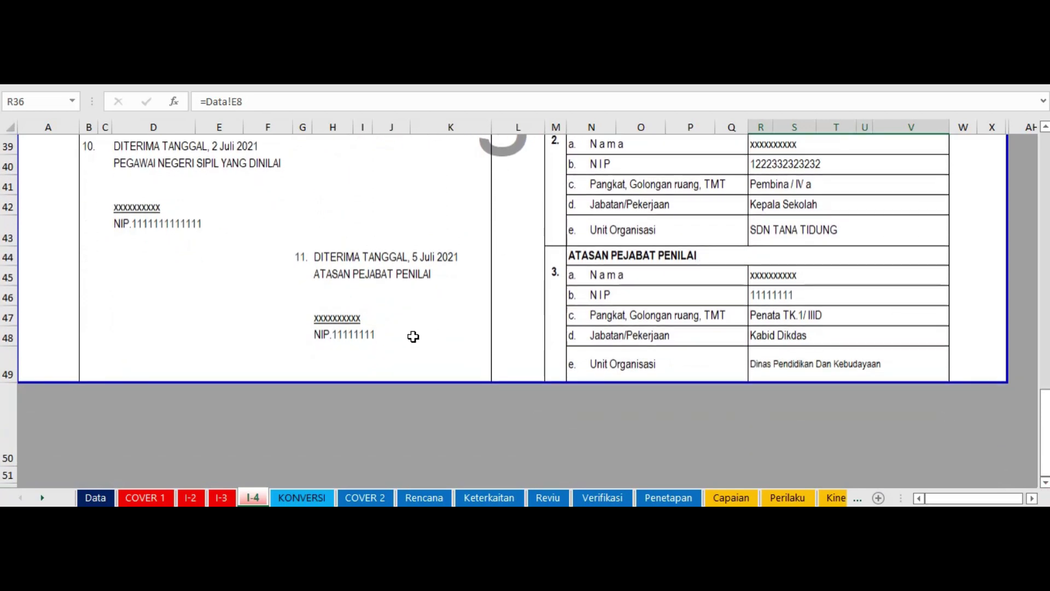
# Open the KONVERSI sheet and examine the conversion ranges, the January to June conversion result cell and the predicate table
pyautogui.click(302, 499)
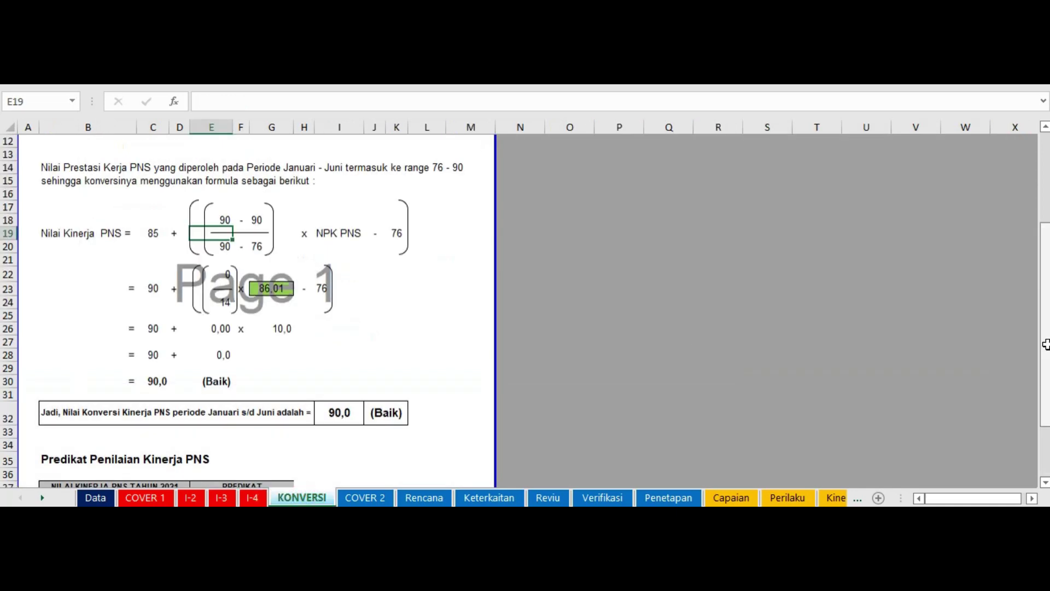
pyautogui.moveTo(1046, 358); pyautogui.dragTo(1045, 330)
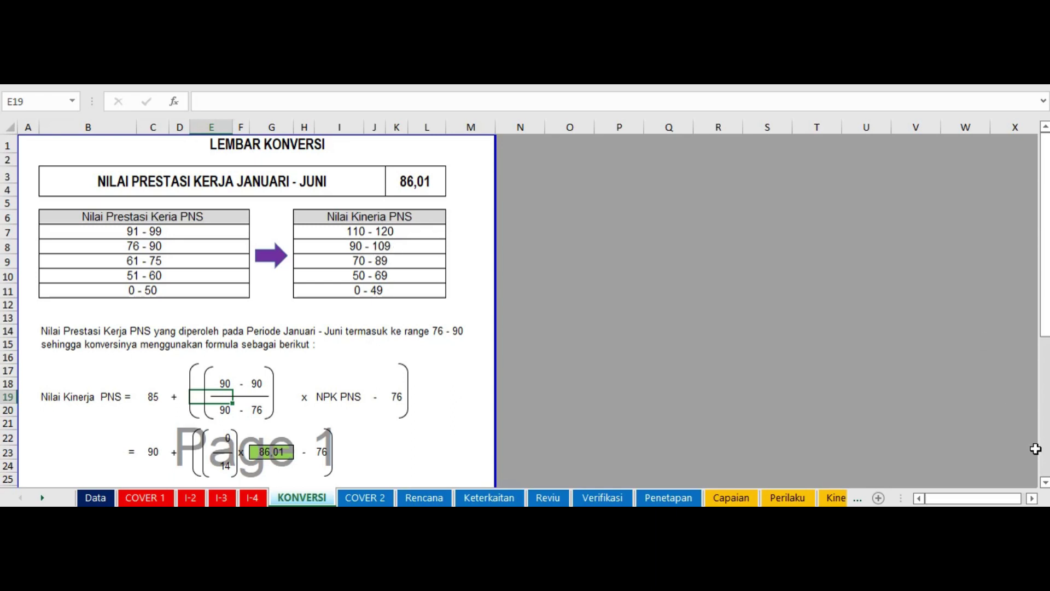
pyautogui.click(1044, 482)
pyautogui.click(1044, 482)
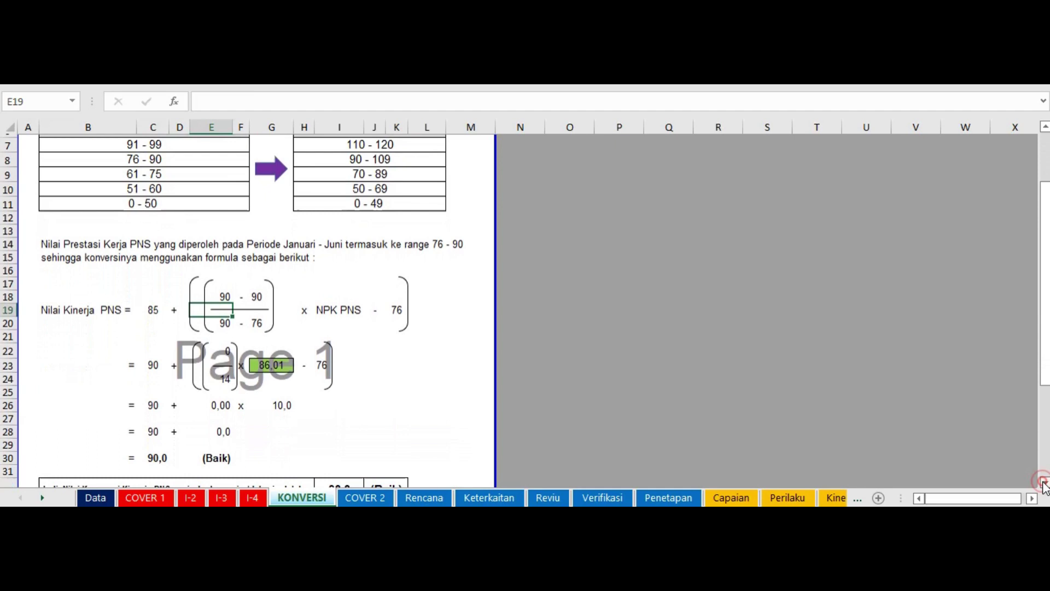
pyautogui.click(1044, 482)
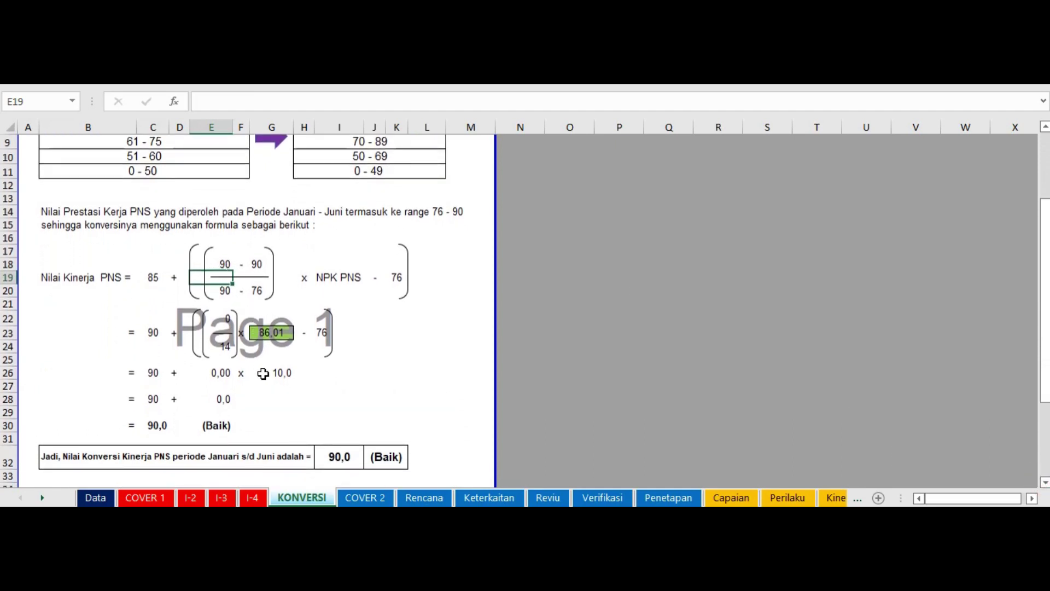
pyautogui.click(334, 456)
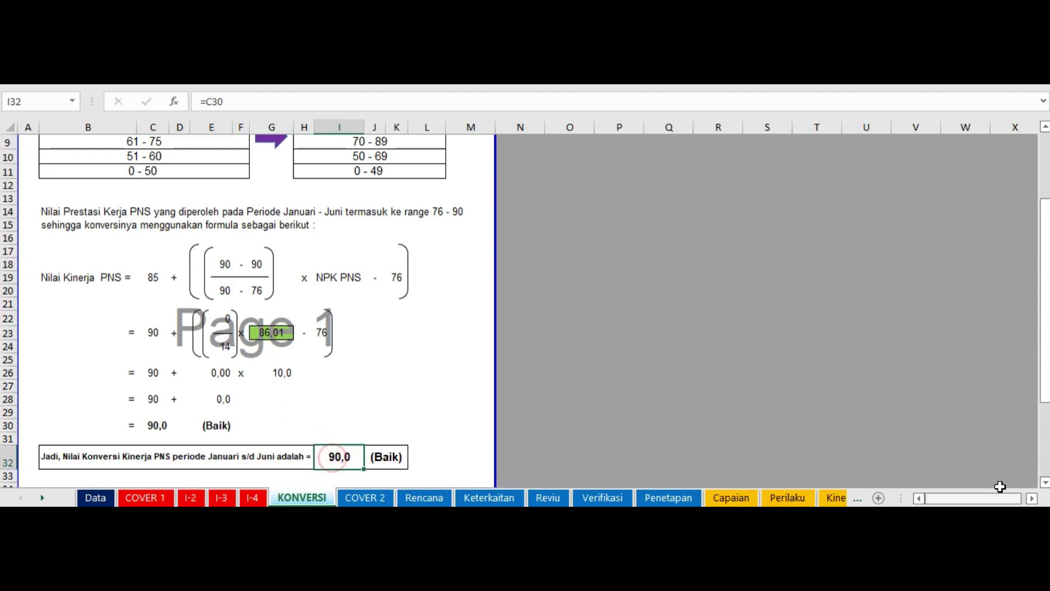
pyautogui.moveTo(1044, 485); pyautogui.dragTo(1045, 485)
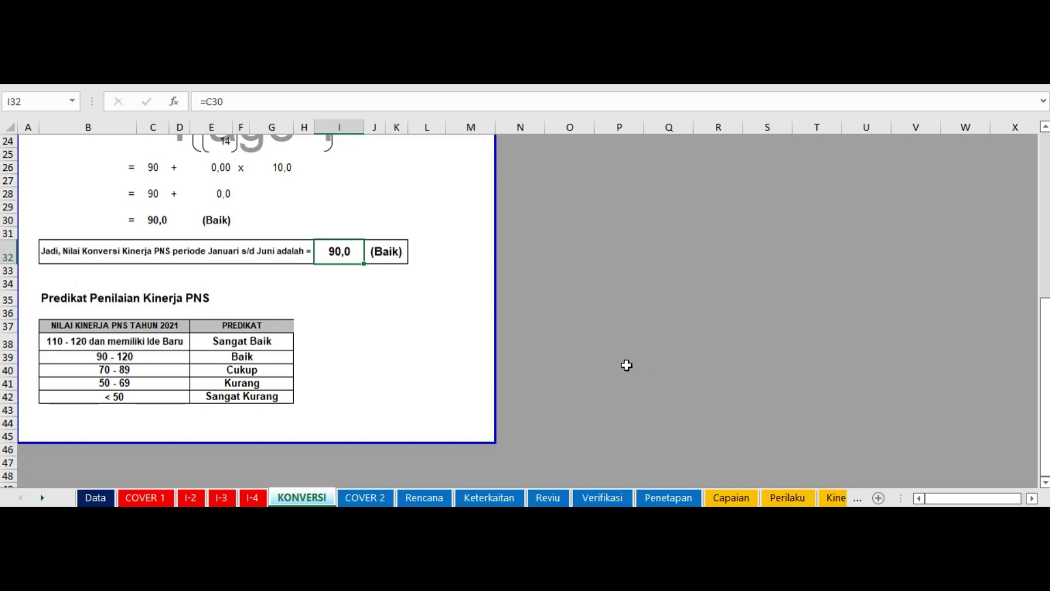
# Open the COVER 2 sheet and review the July to December 2021 assessment cover down to the department name
pyautogui.click(374, 499)
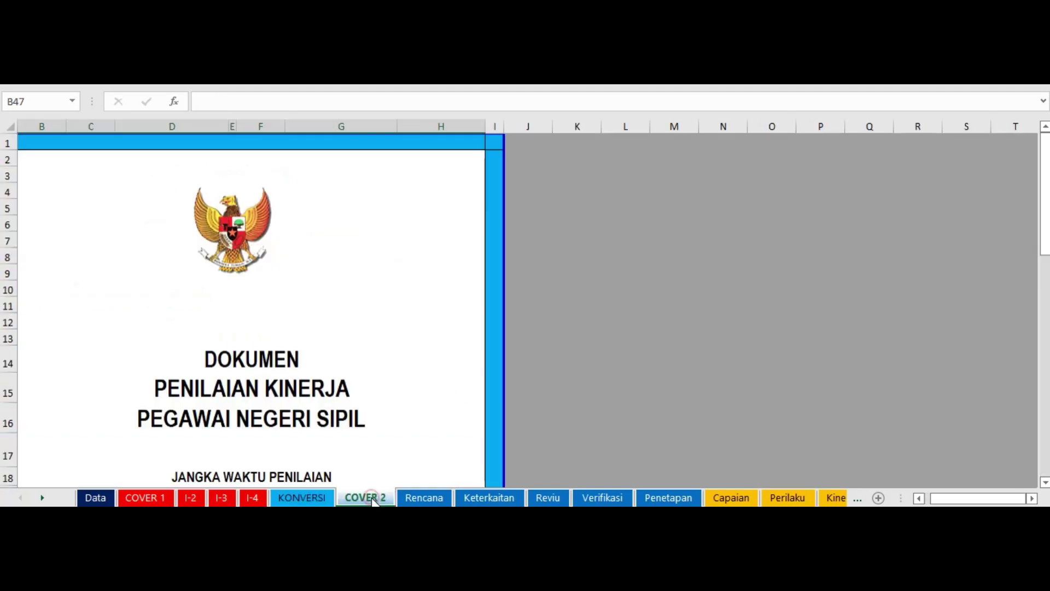
pyautogui.moveTo(1046, 233); pyautogui.dragTo(1046, 312)
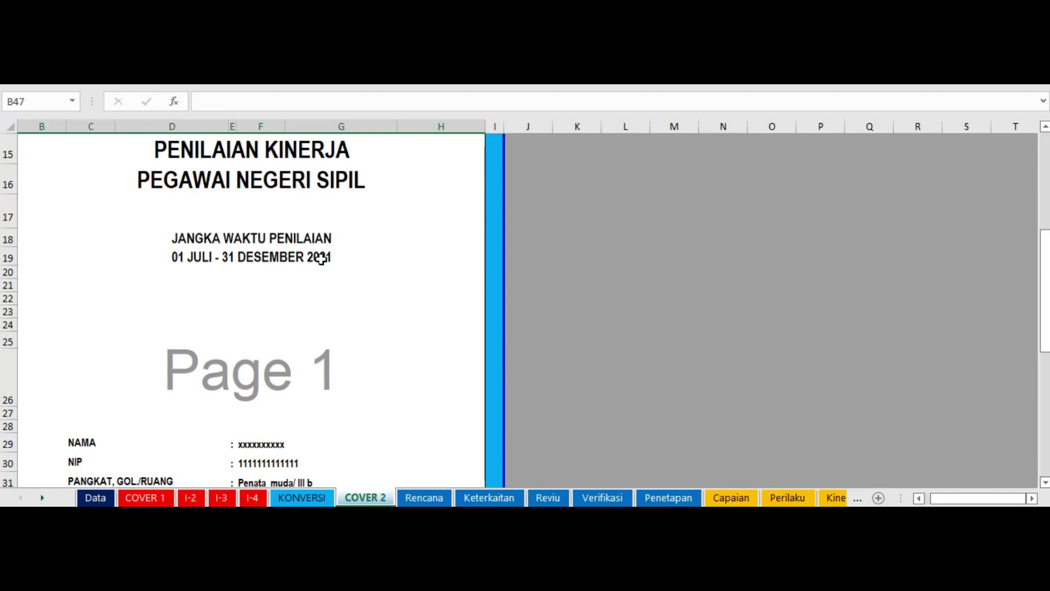
pyautogui.moveTo(1044, 290); pyautogui.dragTo(1045, 414)
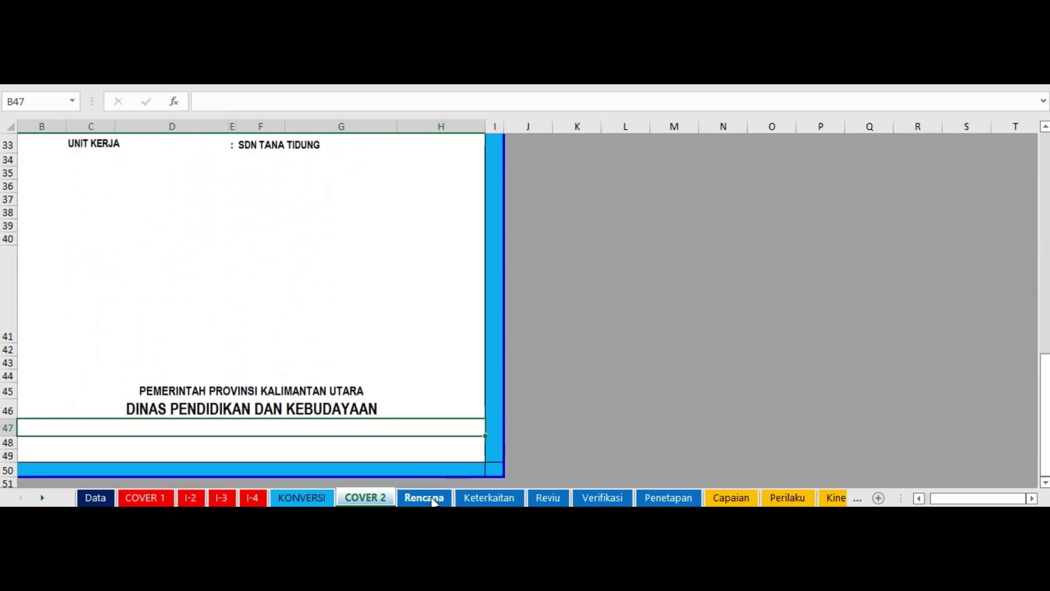
# Open the Rencana sheet and examine the performance plans, indicators and targets under Kinerja Utama and Kinerja Tambahan
pyautogui.click(413, 499)
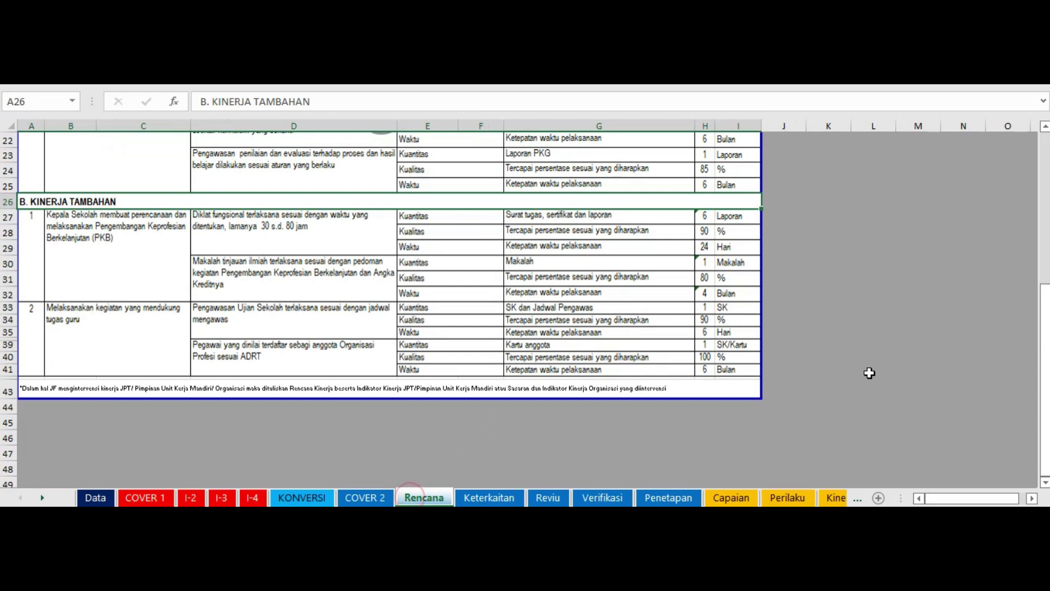
pyautogui.moveTo(1045, 356); pyautogui.dragTo(1045, 350)
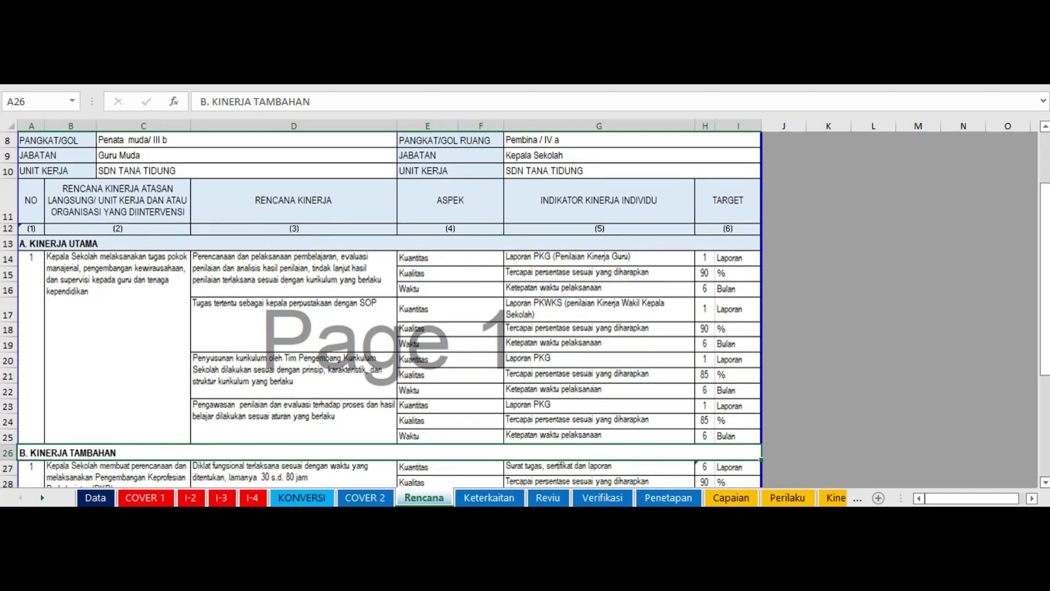
pyautogui.click(81, 258)
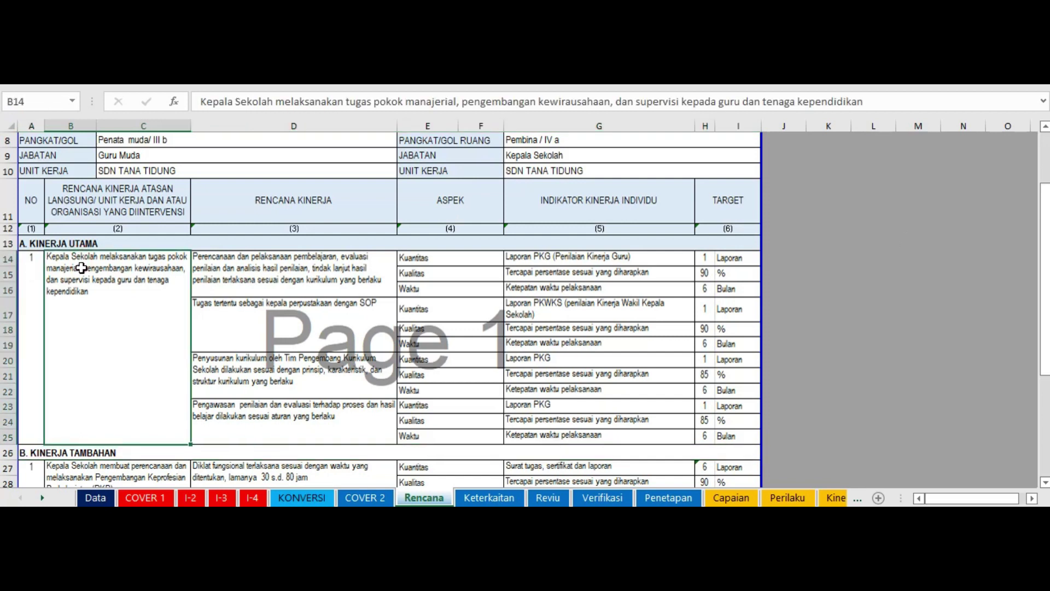
pyautogui.click(222, 269)
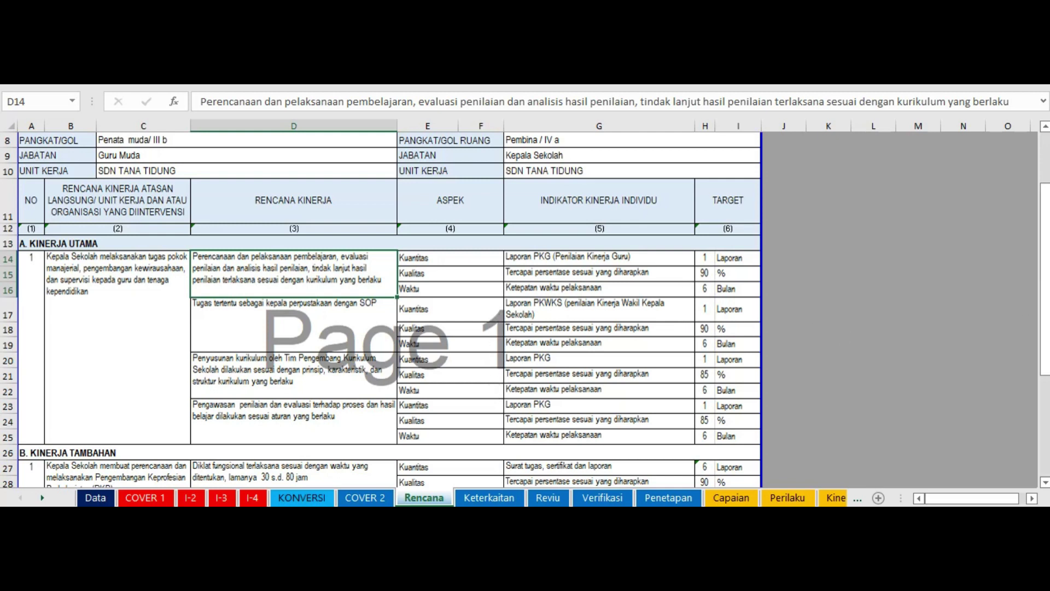
pyautogui.moveTo(1045, 358); pyautogui.dragTo(1046, 386)
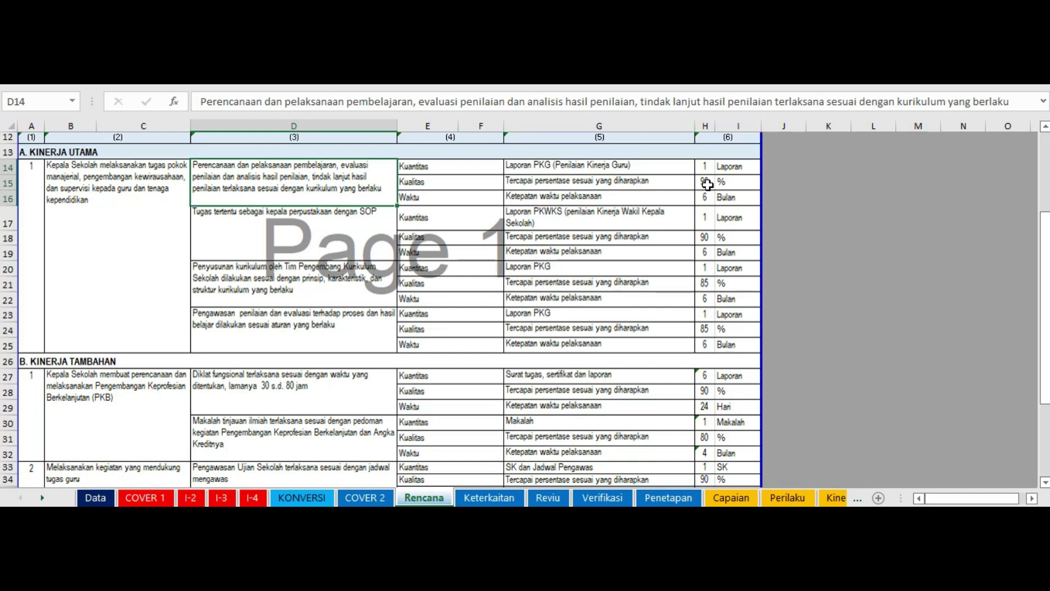
pyautogui.click(325, 385)
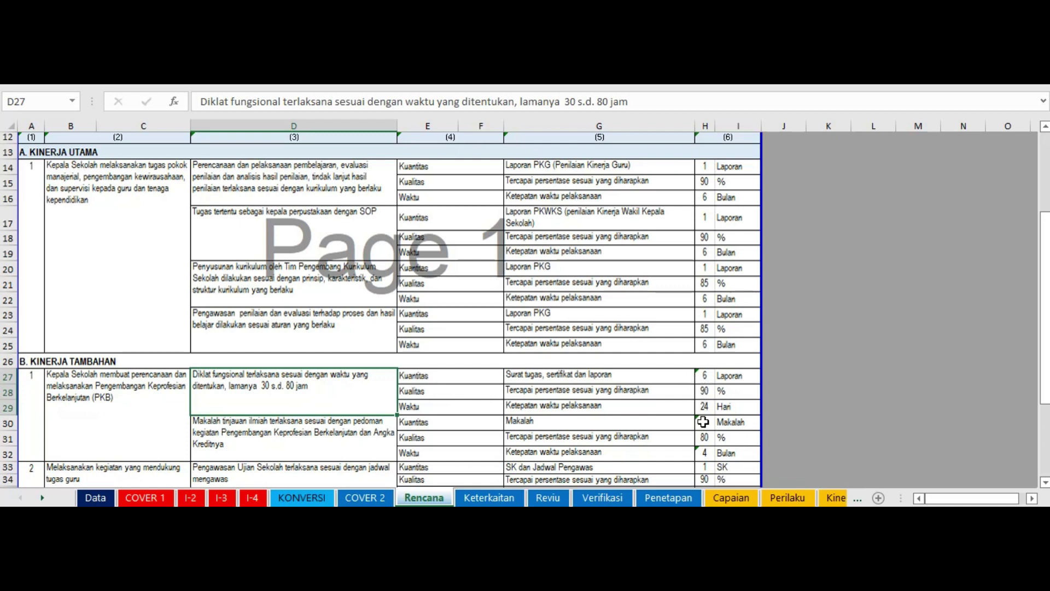
pyautogui.moveTo(1045, 354); pyautogui.dragTo(1047, 407)
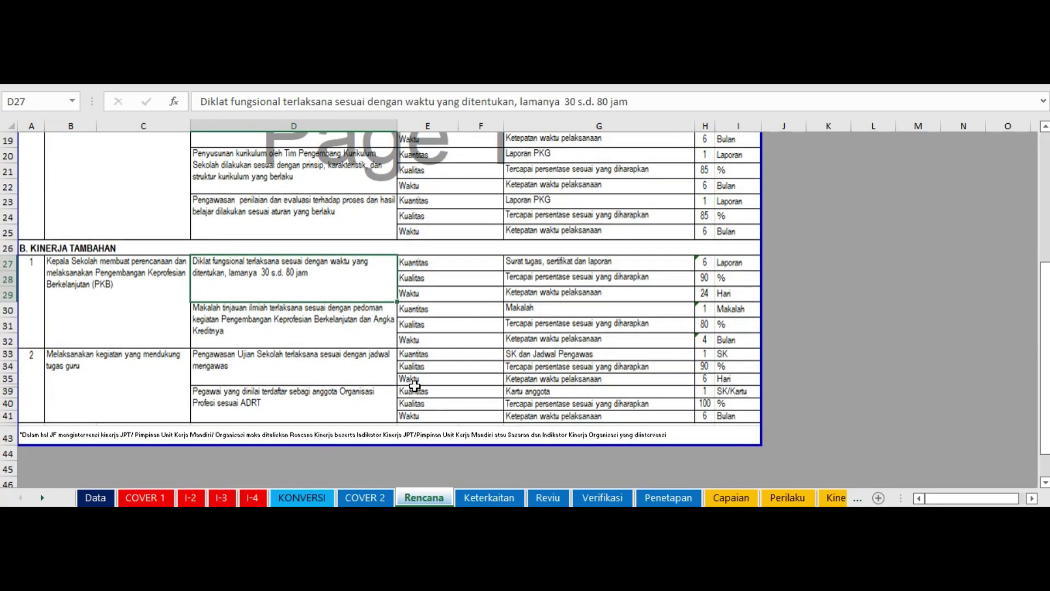
# Open the Keterkaitan sheet and inspect the linked plan, related activity items and output of the first Kinerja Utama row
pyautogui.click(485, 498)
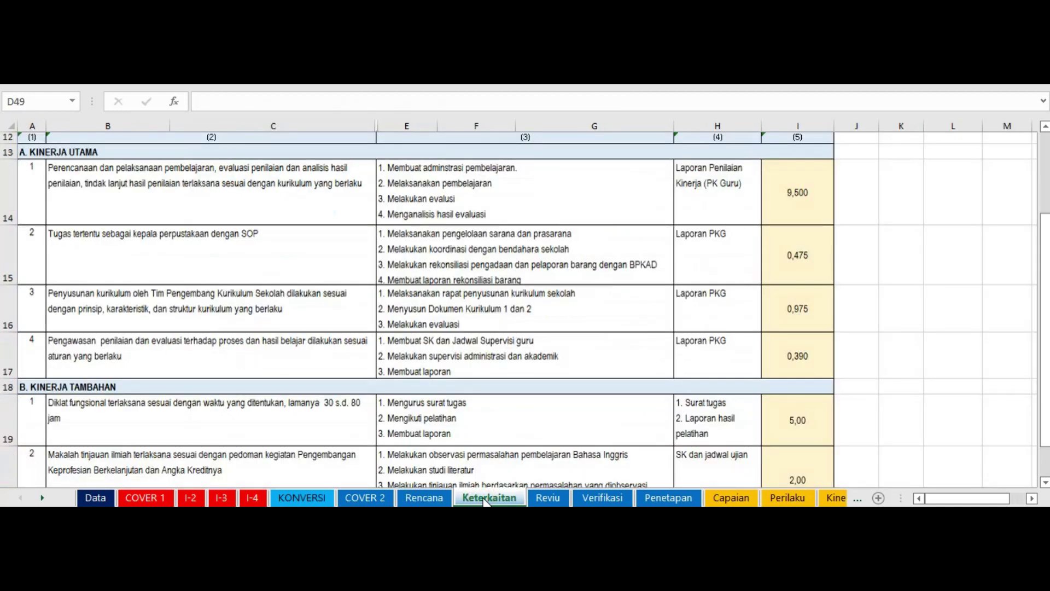
pyautogui.moveTo(1046, 241); pyautogui.dragTo(1046, 225)
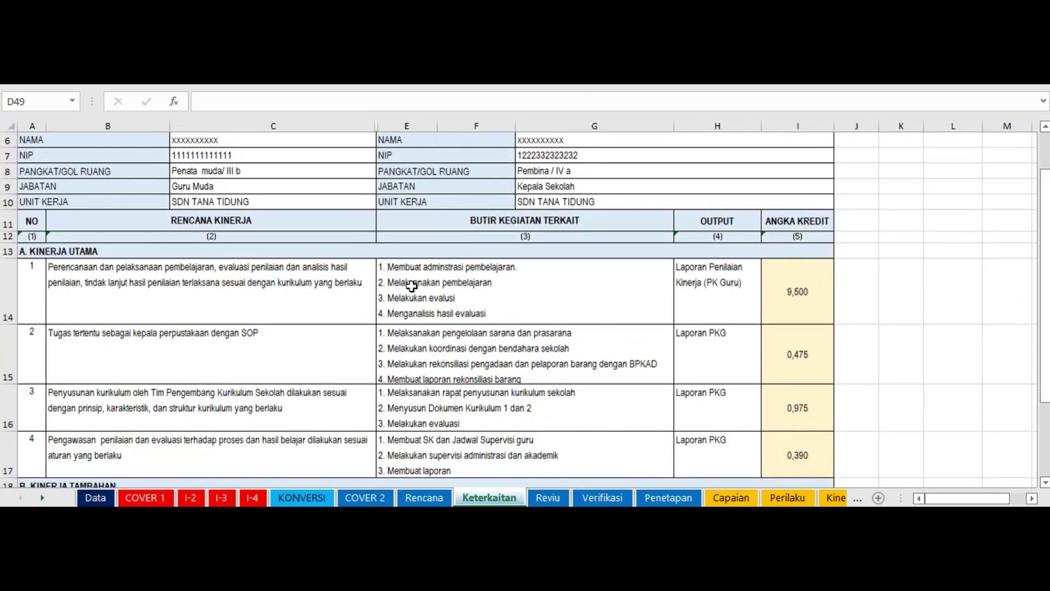
pyautogui.click(220, 279)
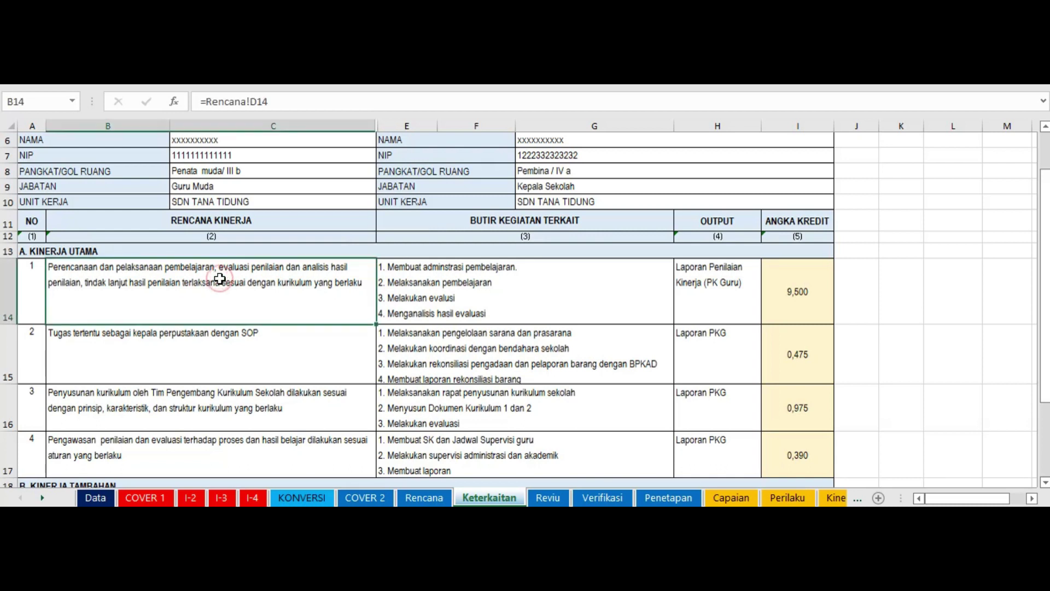
pyautogui.click(428, 283)
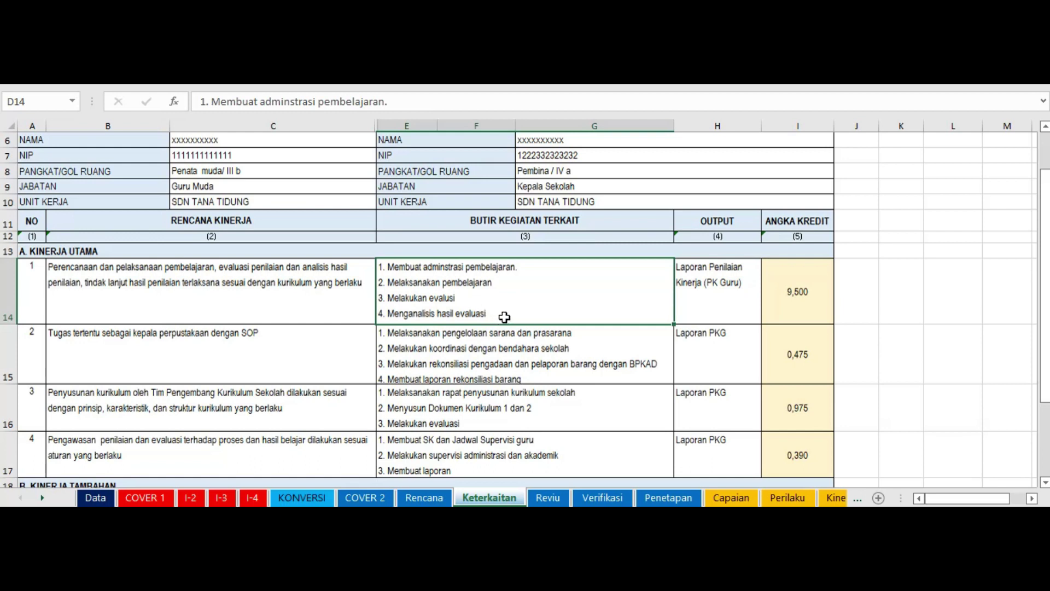
pyautogui.click(694, 299)
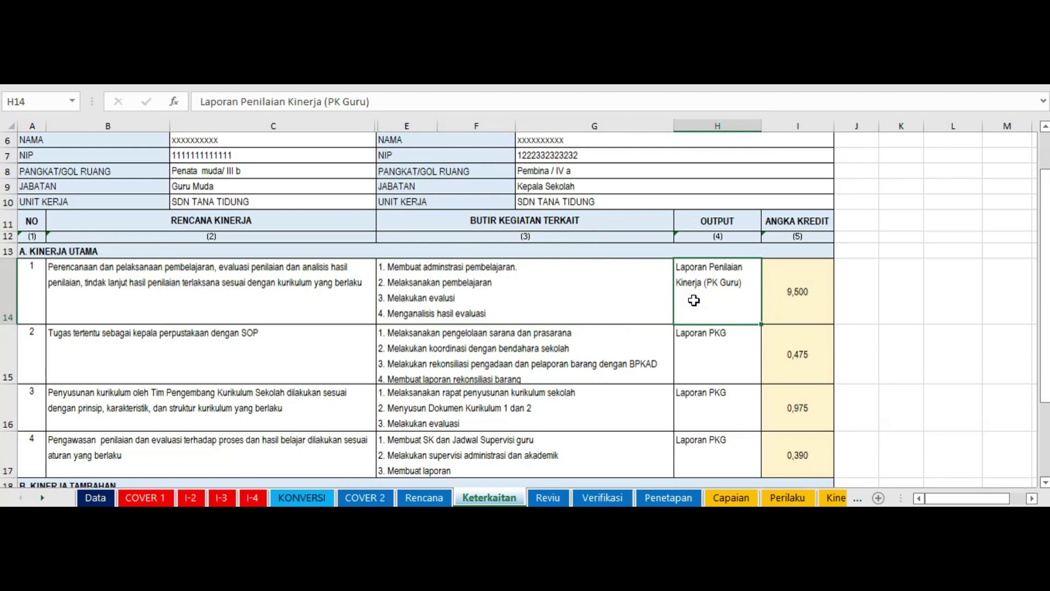
# Inspect the first Kinerja Utama row's credit score and the related activity items of rows 2 to 4 on the Keterkaitan sheet
pyautogui.click(796, 298)
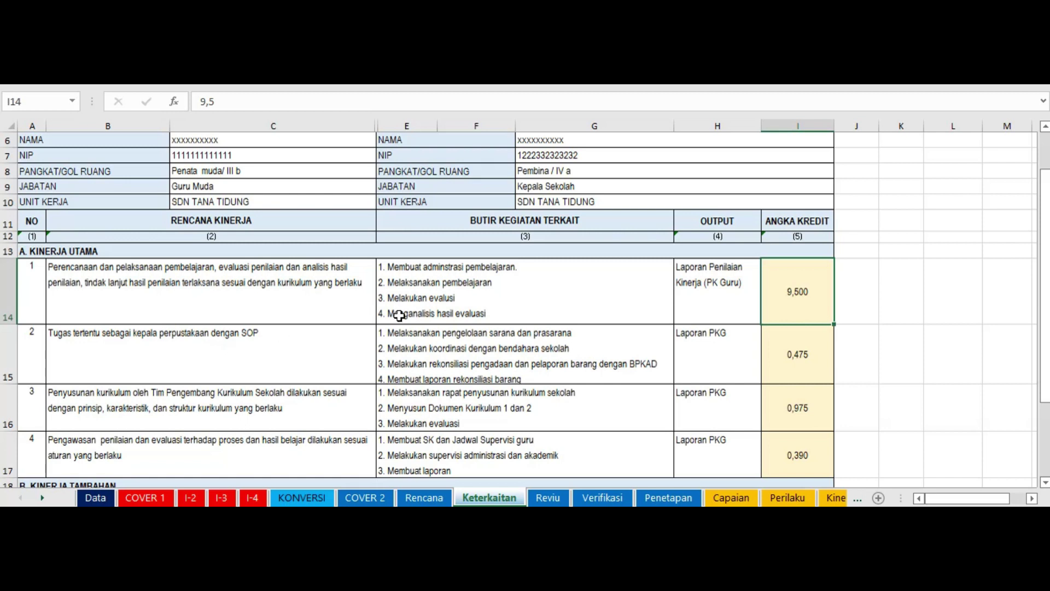
pyautogui.click(416, 348)
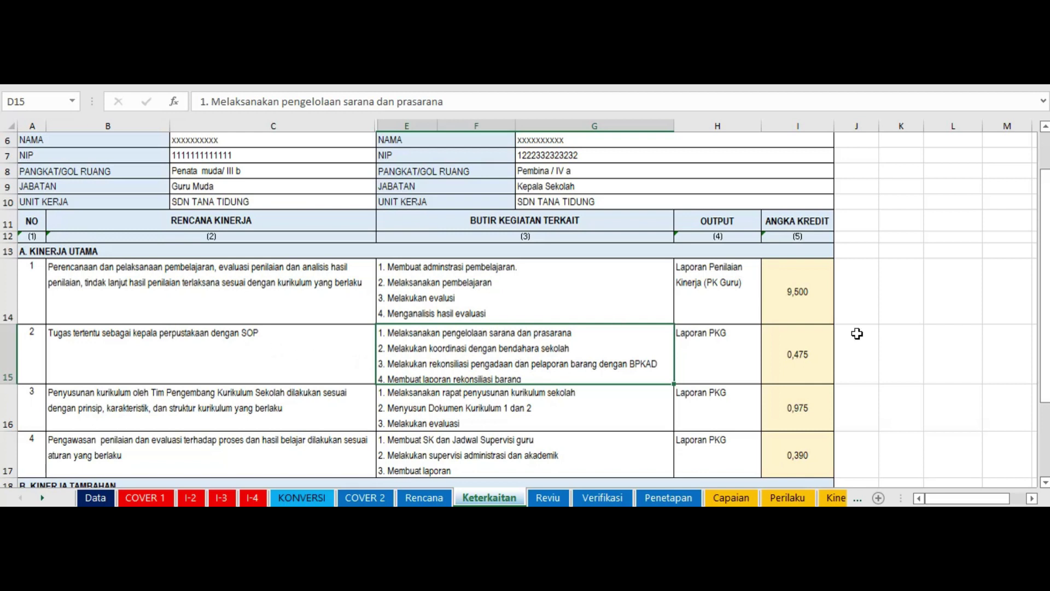
pyautogui.moveTo(1046, 345); pyautogui.dragTo(1046, 360)
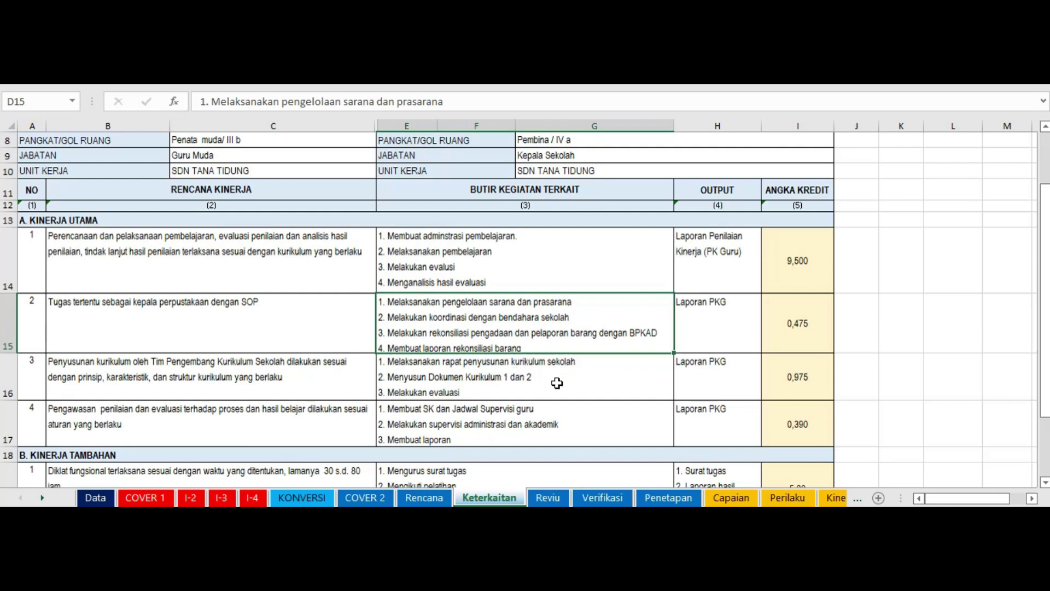
pyautogui.click(516, 390)
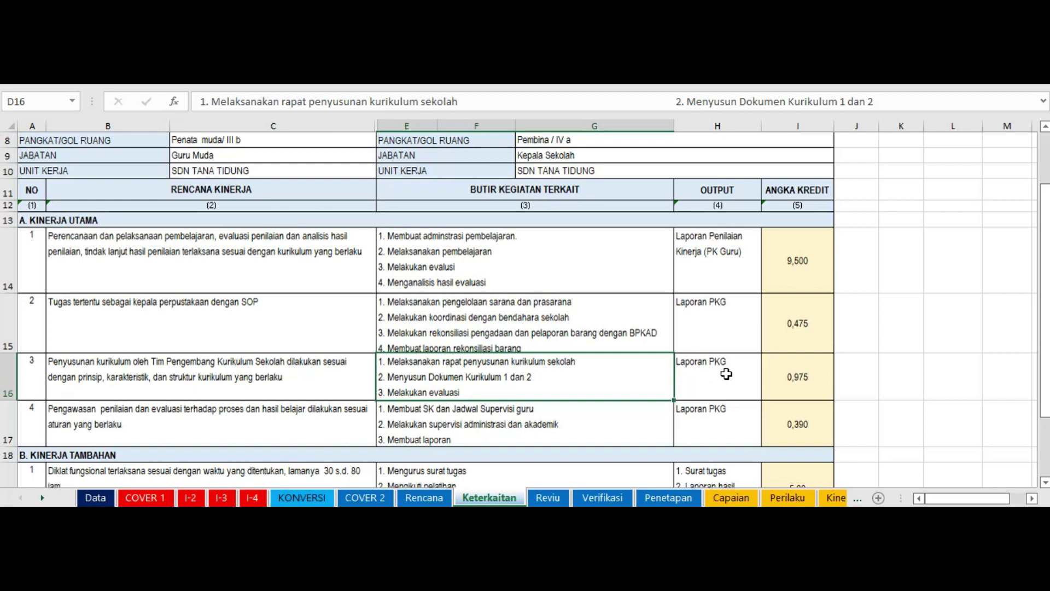
pyautogui.moveTo(1044, 274); pyautogui.dragTo(1045, 318)
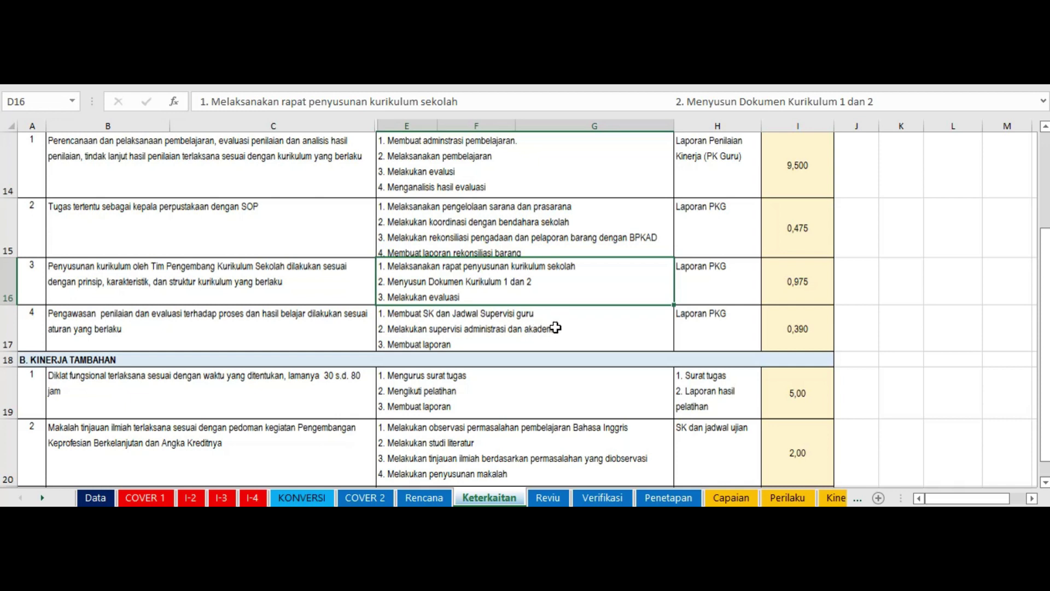
pyautogui.click(525, 341)
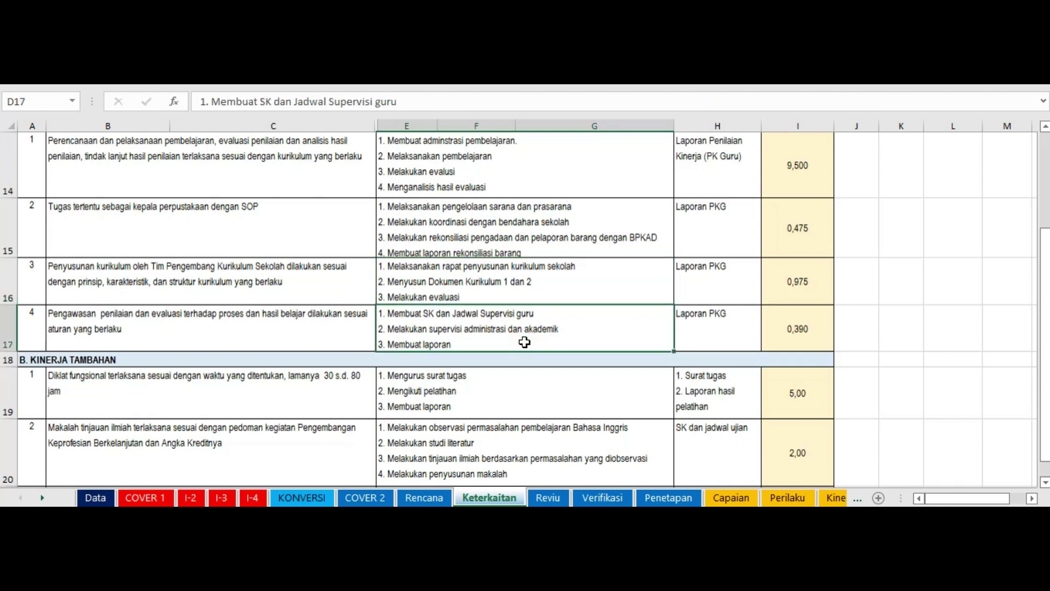
# Examine the Kinerja Tambahan section's first plan and credit score, and the related activity items of all four rows
pyautogui.click(299, 385)
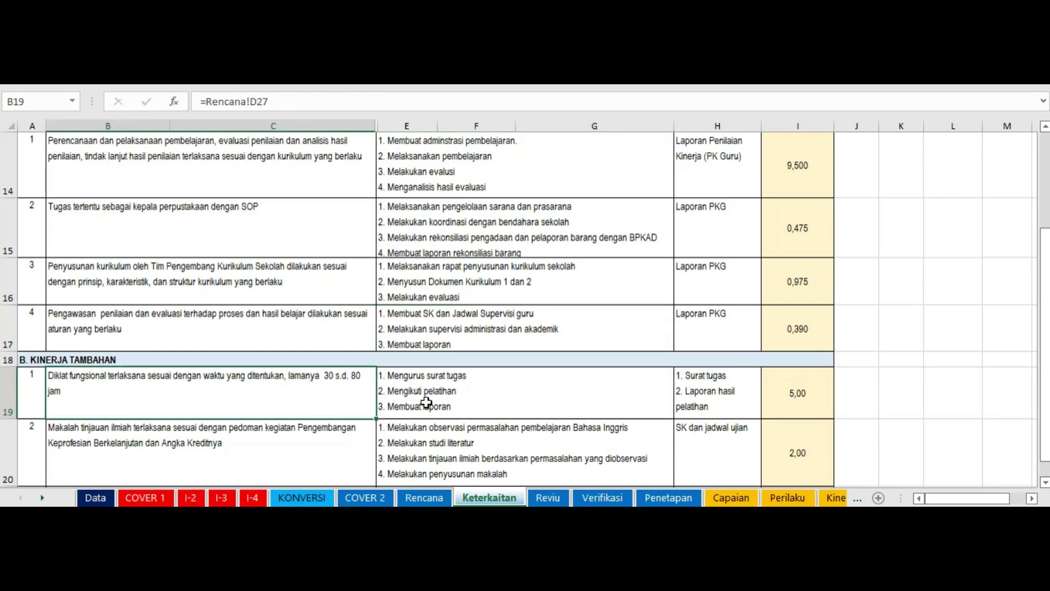
pyautogui.click(466, 388)
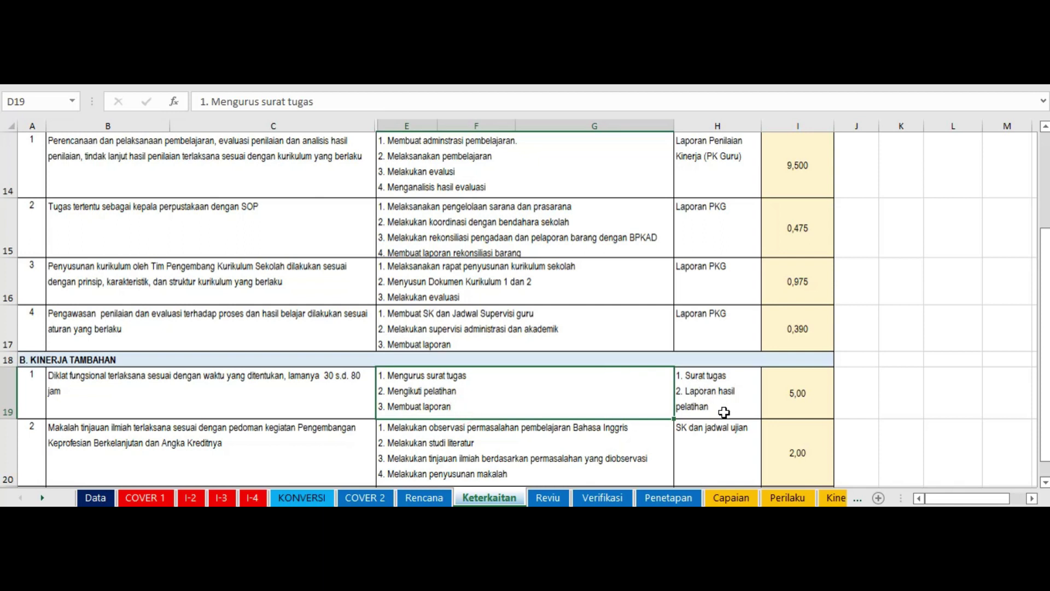
pyautogui.click(819, 402)
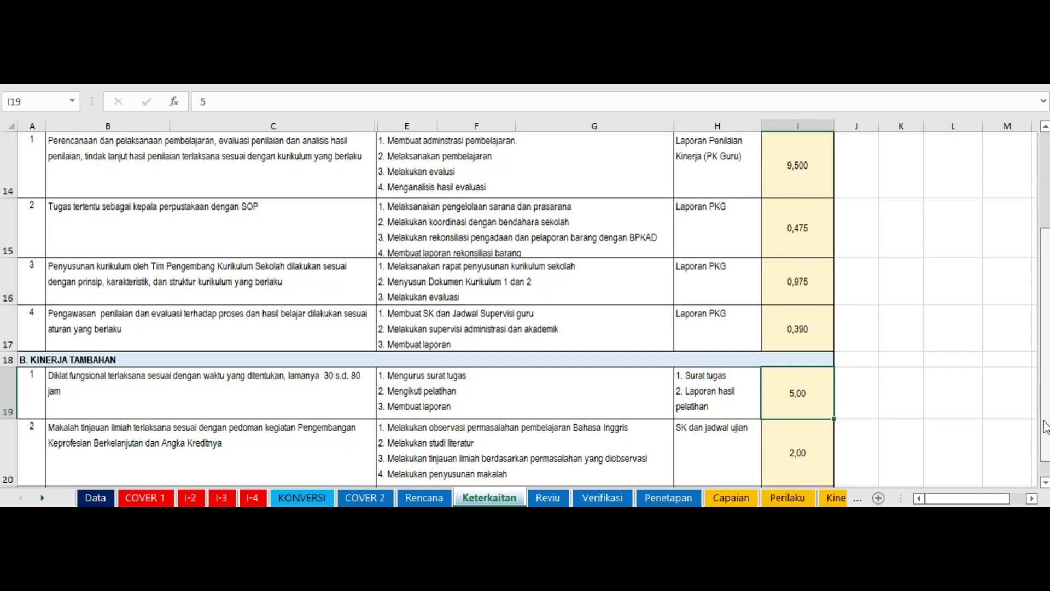
pyautogui.moveTo(1044, 427); pyautogui.dragTo(1044, 440)
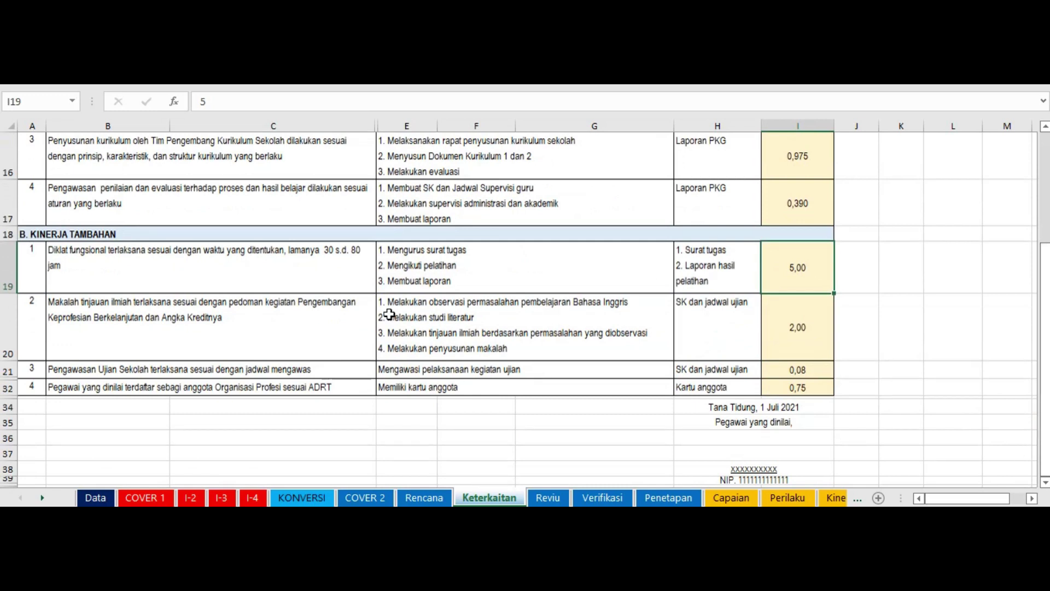
pyautogui.click(440, 323)
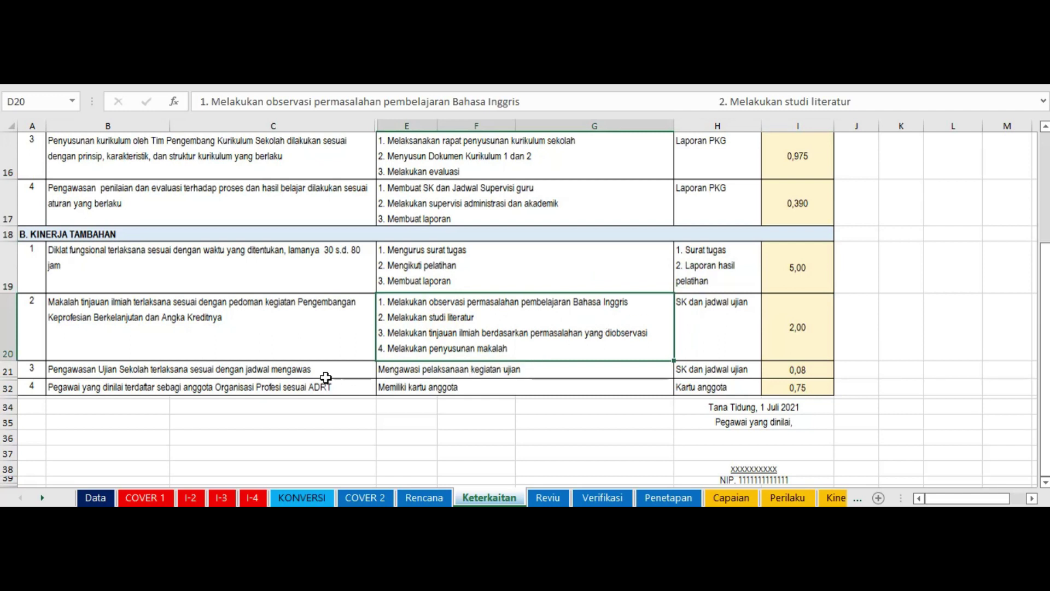
pyautogui.click(411, 367)
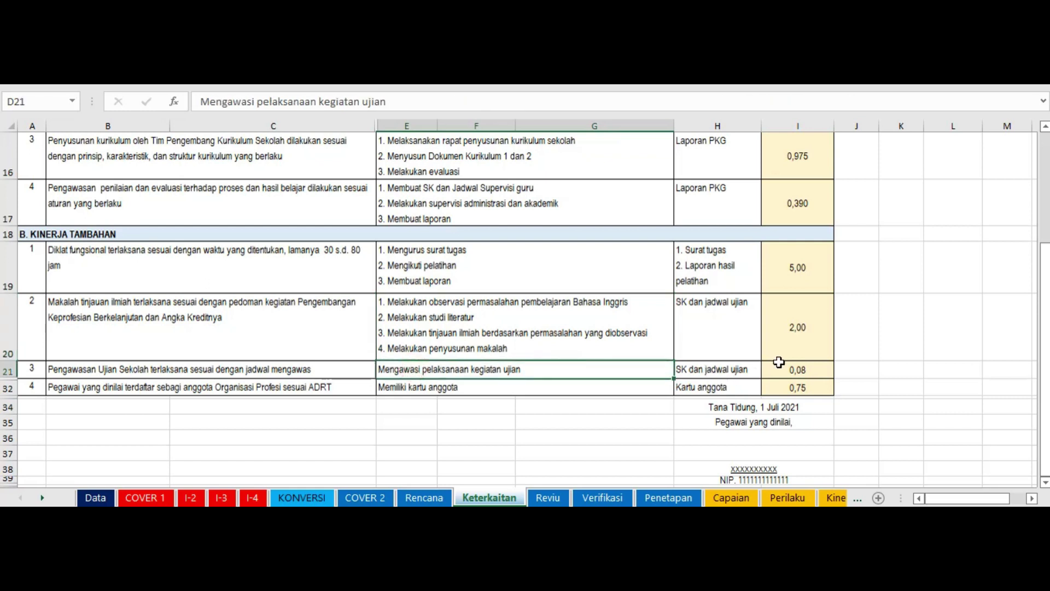
pyautogui.click(495, 384)
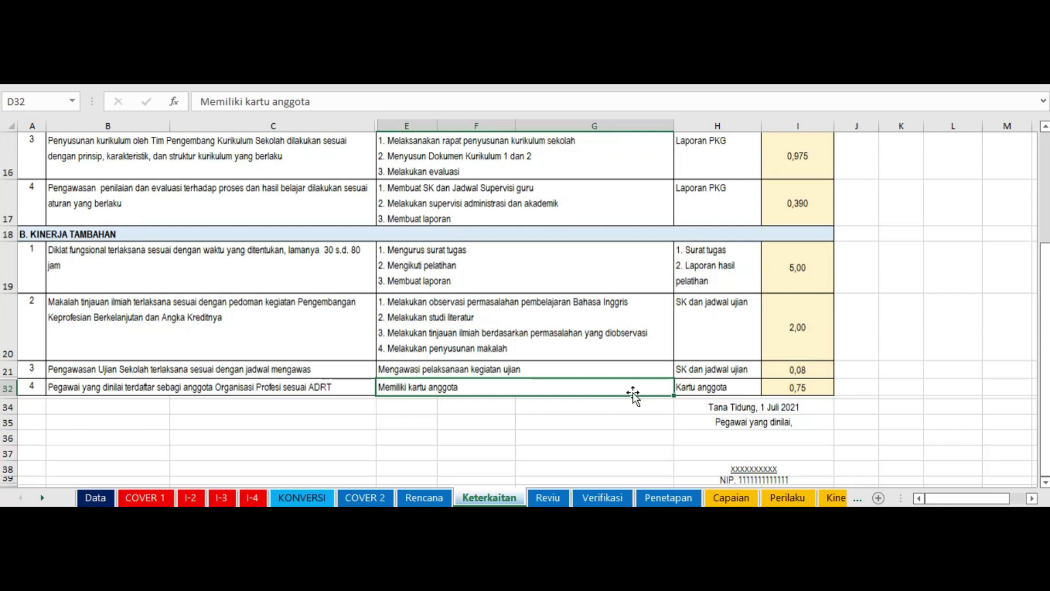
# Open the Reviu sheet and examine the first row's plan, type, aspect, indicator and target, down to the Pengelola Kinerja signature block
pyautogui.click(548, 498)
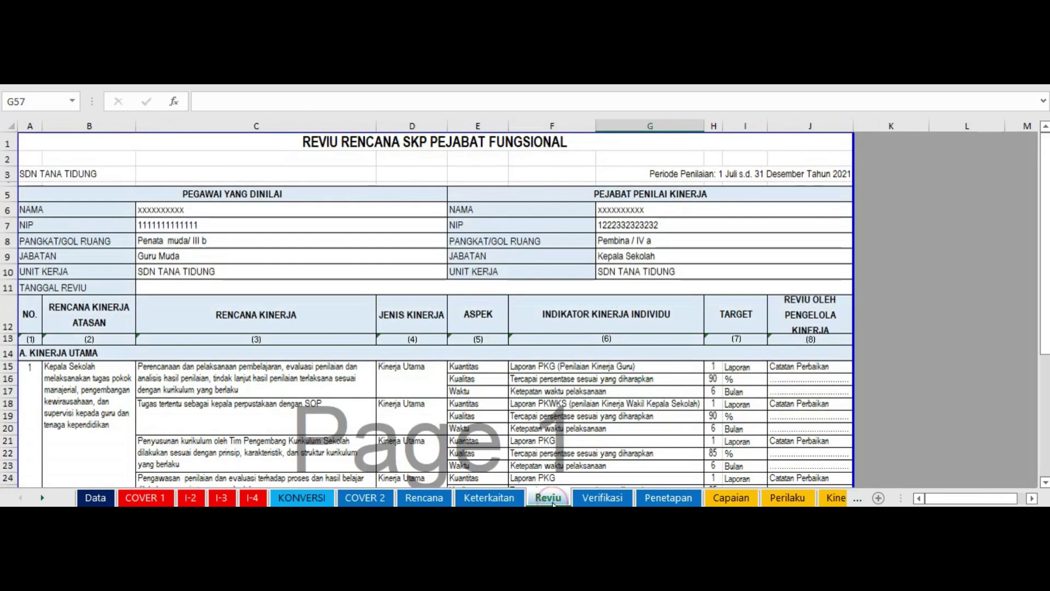
pyautogui.moveTo(1046, 190); pyautogui.dragTo(1046, 247)
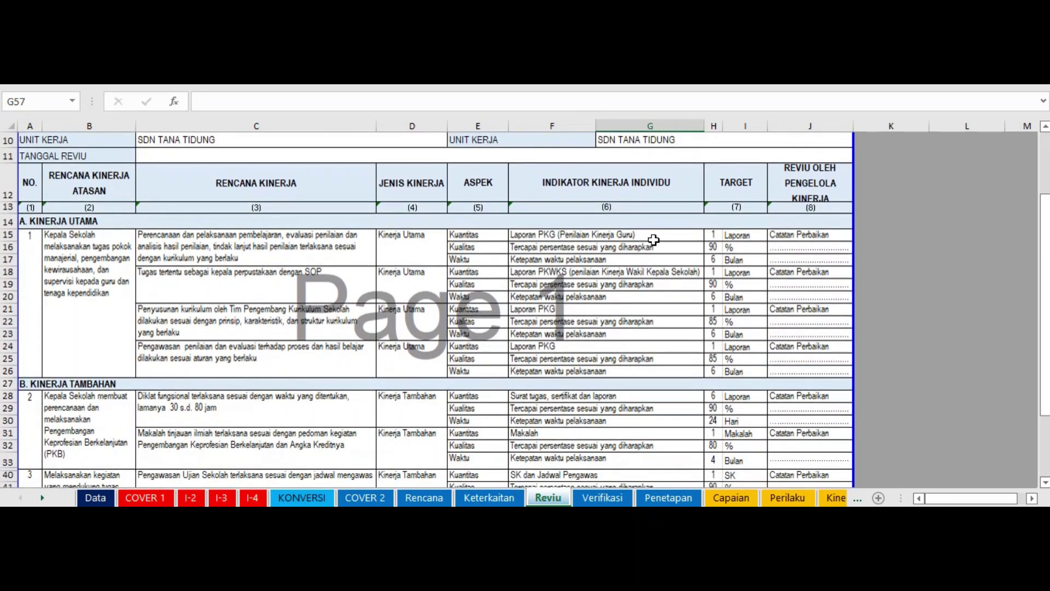
pyautogui.click(309, 249)
pyautogui.click(400, 252)
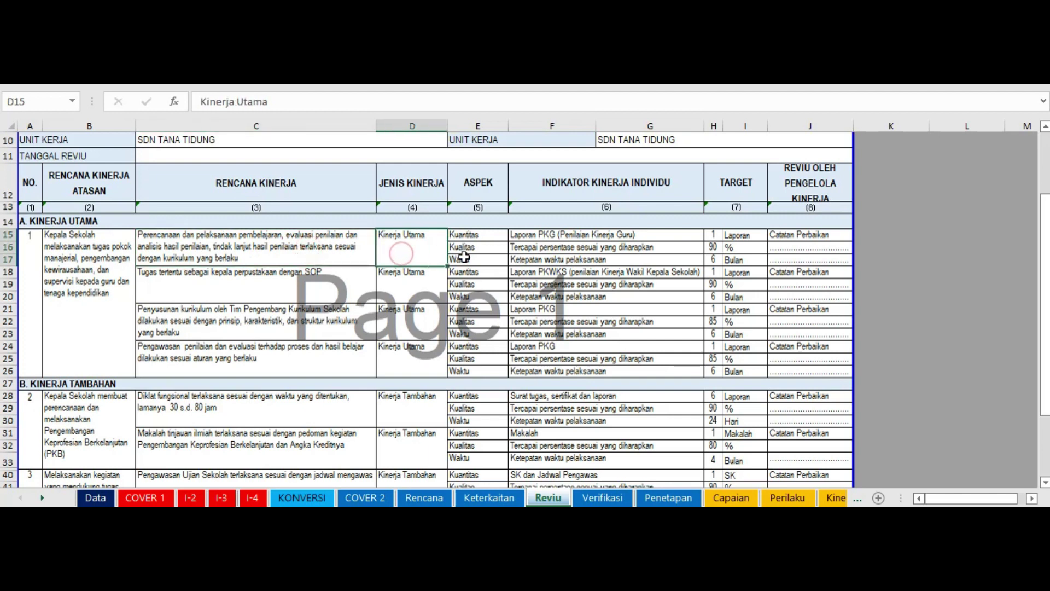
pyautogui.click(474, 244)
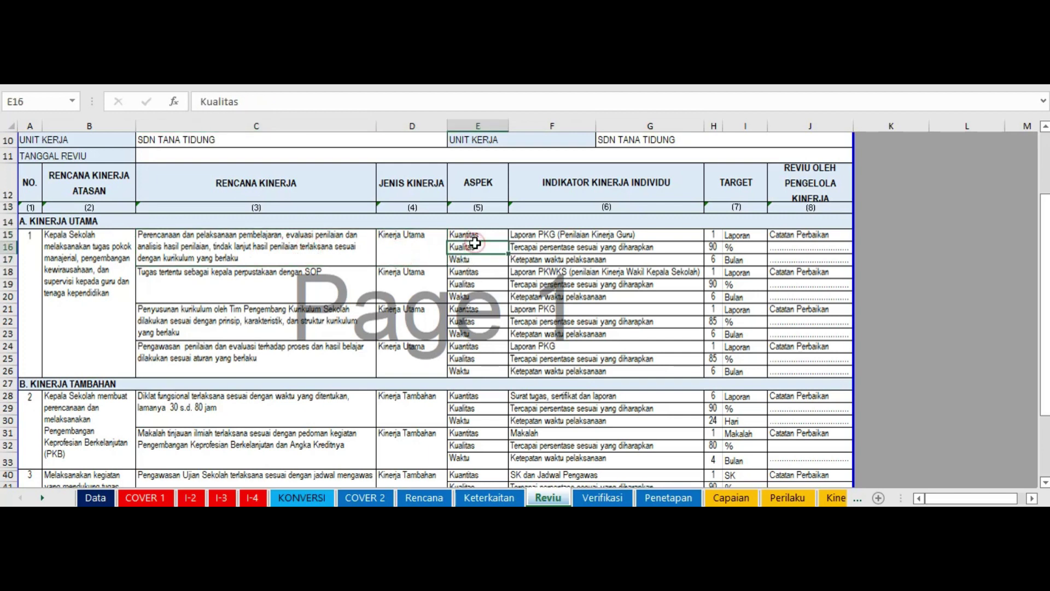
pyautogui.click(519, 237)
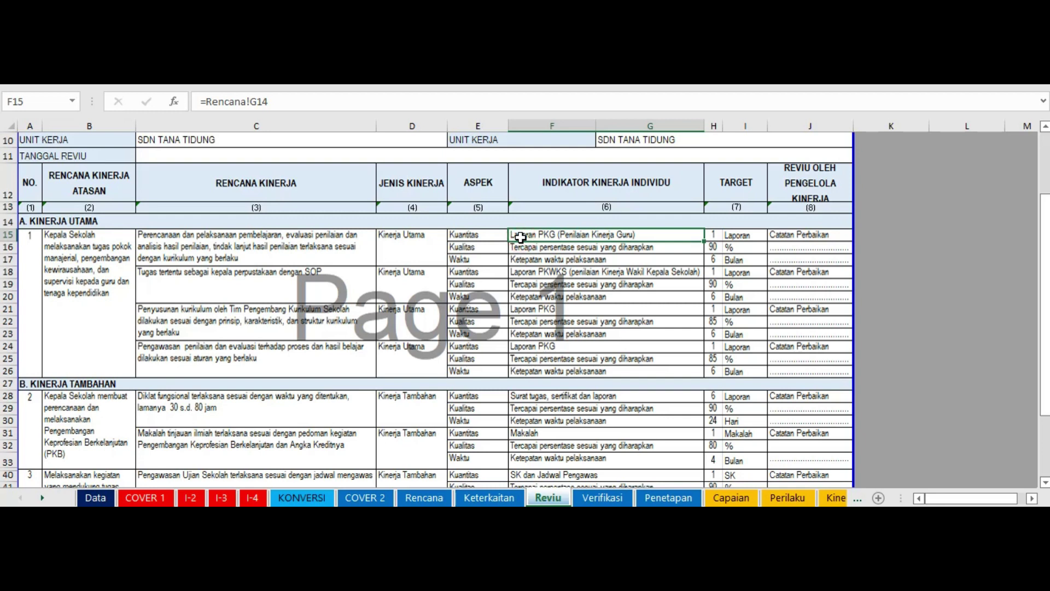
pyautogui.click(715, 236)
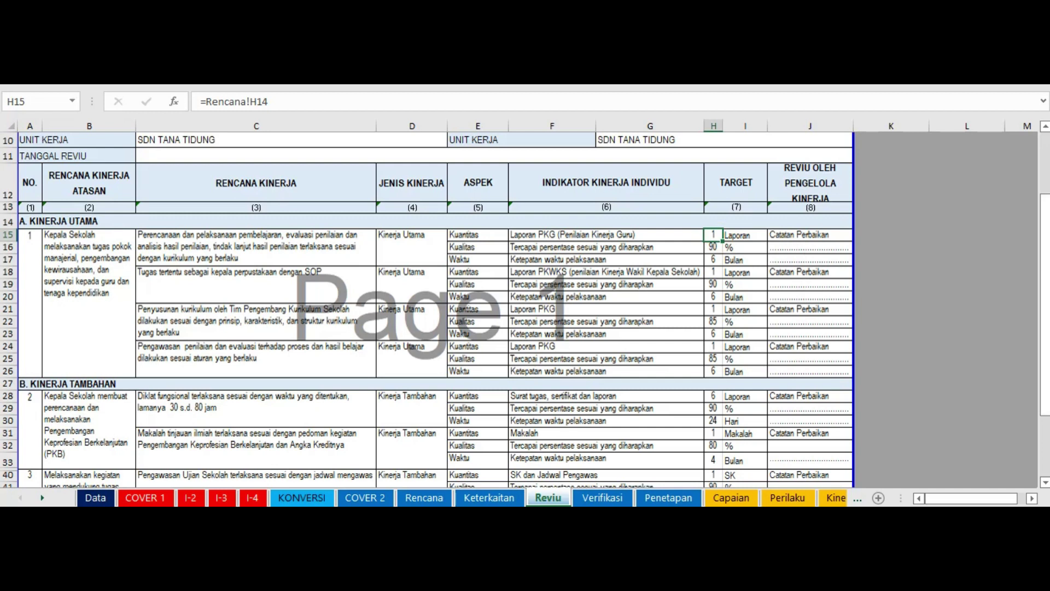
pyautogui.moveTo(1044, 316); pyautogui.dragTo(1044, 377)
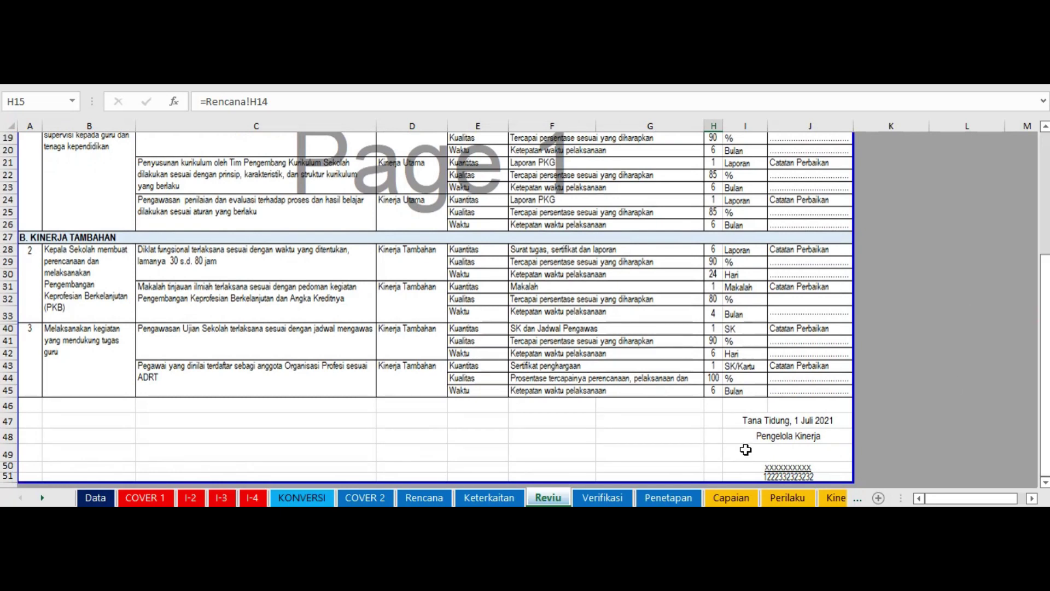
# Open the Verifikasi sheet and inspect the first Kinerja Utama row's plan, related activities, output, credit score and verification cells
pyautogui.click(602, 497)
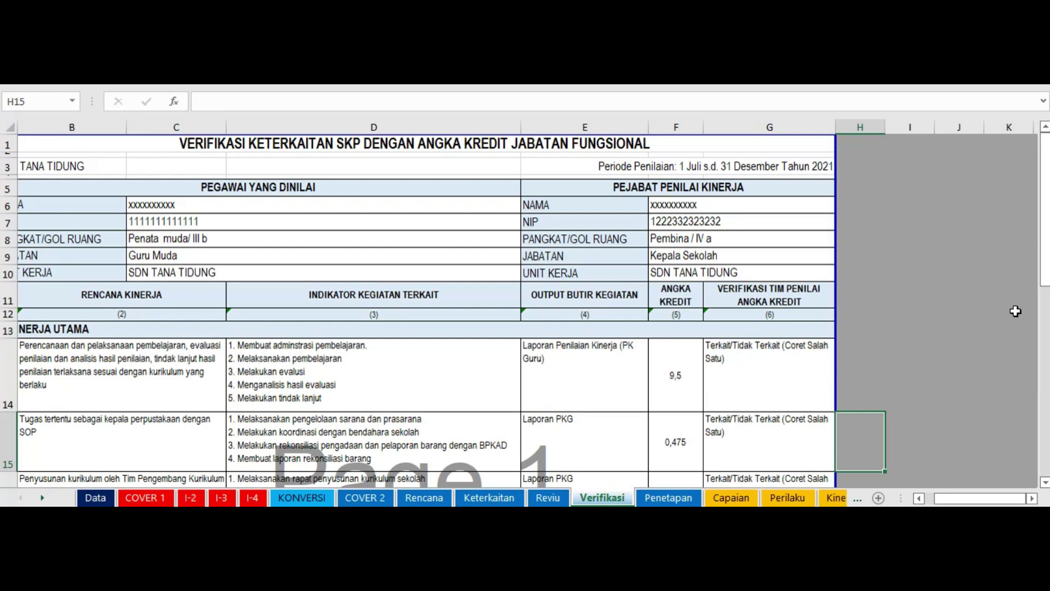
pyautogui.moveTo(1045, 262); pyautogui.dragTo(1044, 271)
pyautogui.click(345, 311)
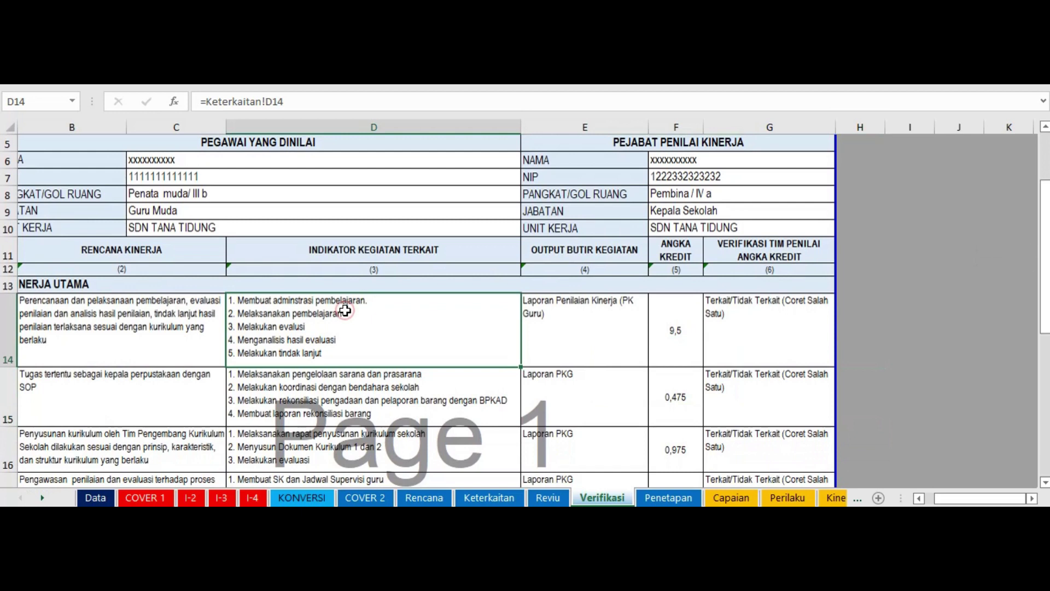
pyautogui.click(589, 317)
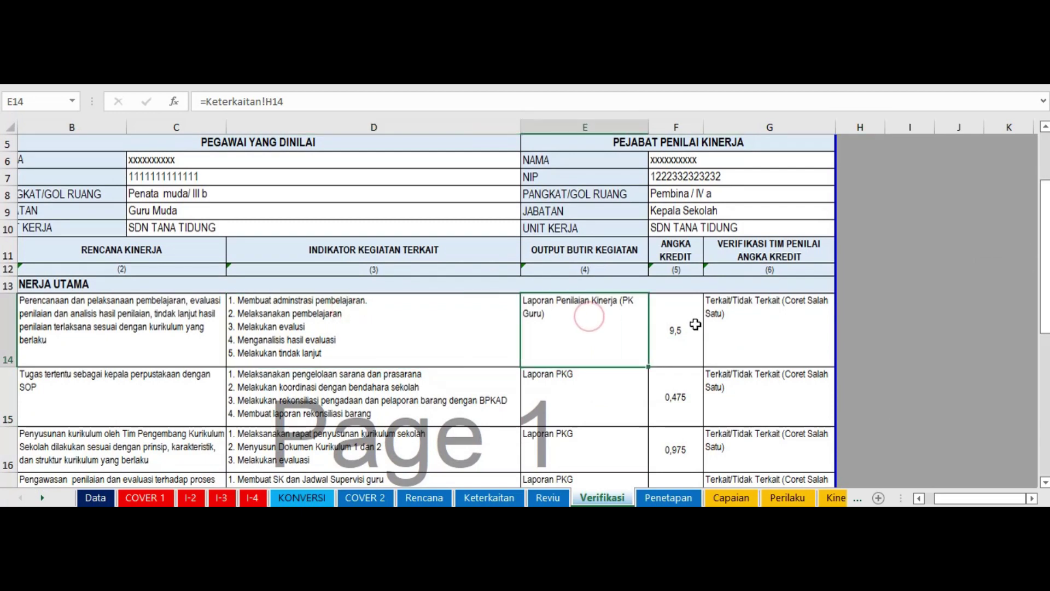
pyautogui.click(695, 324)
pyautogui.click(775, 326)
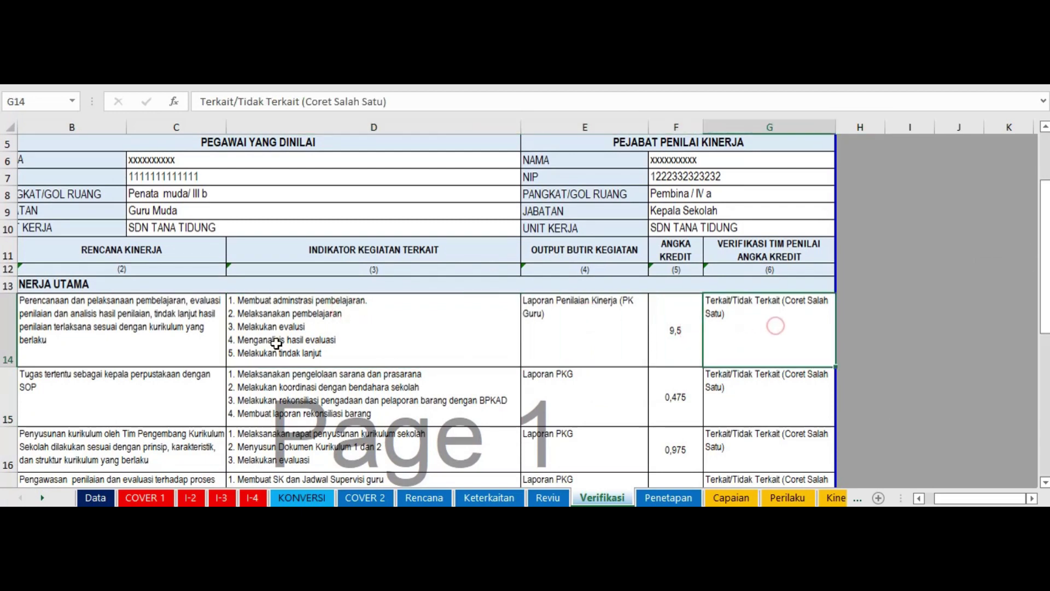
pyautogui.click(174, 317)
pyautogui.click(283, 315)
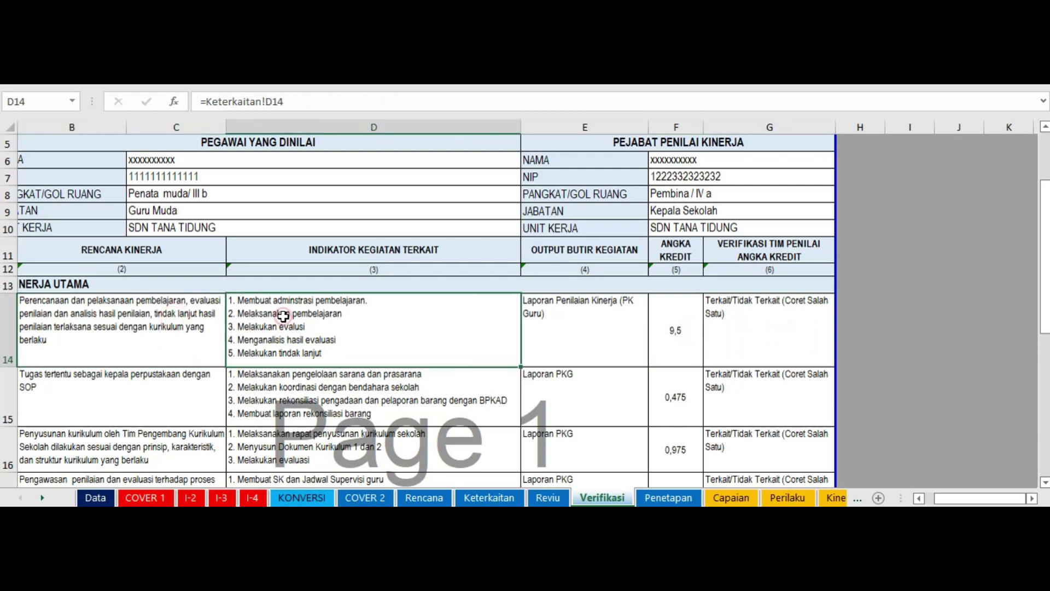
# Inspect the Keterkaitan references behind the second Kinerja Utama row's performance plan and related activities
pyautogui.click(313, 382)
pyautogui.click(191, 387)
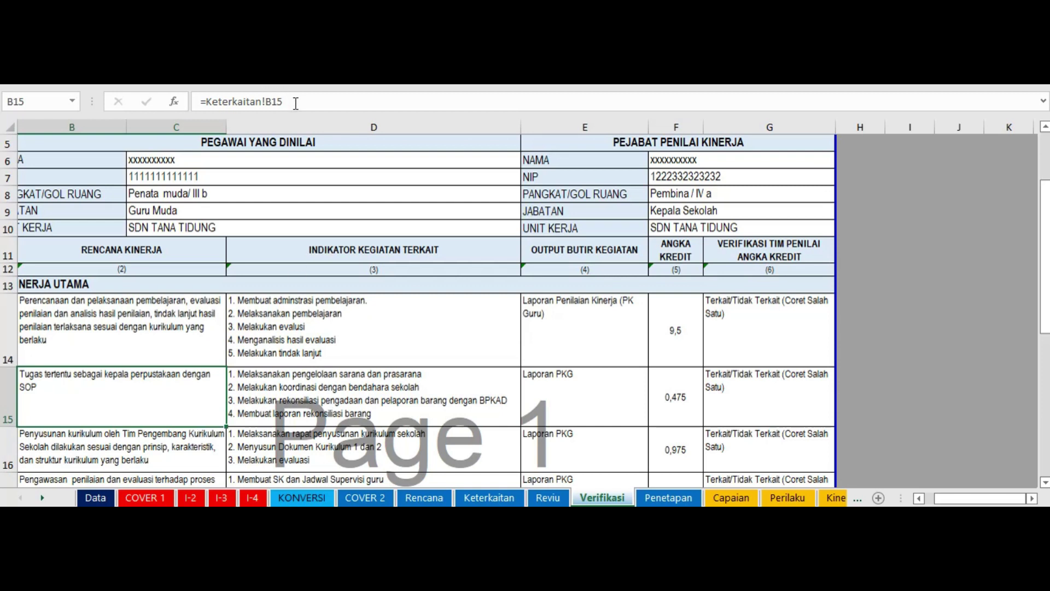
pyautogui.click(323, 386)
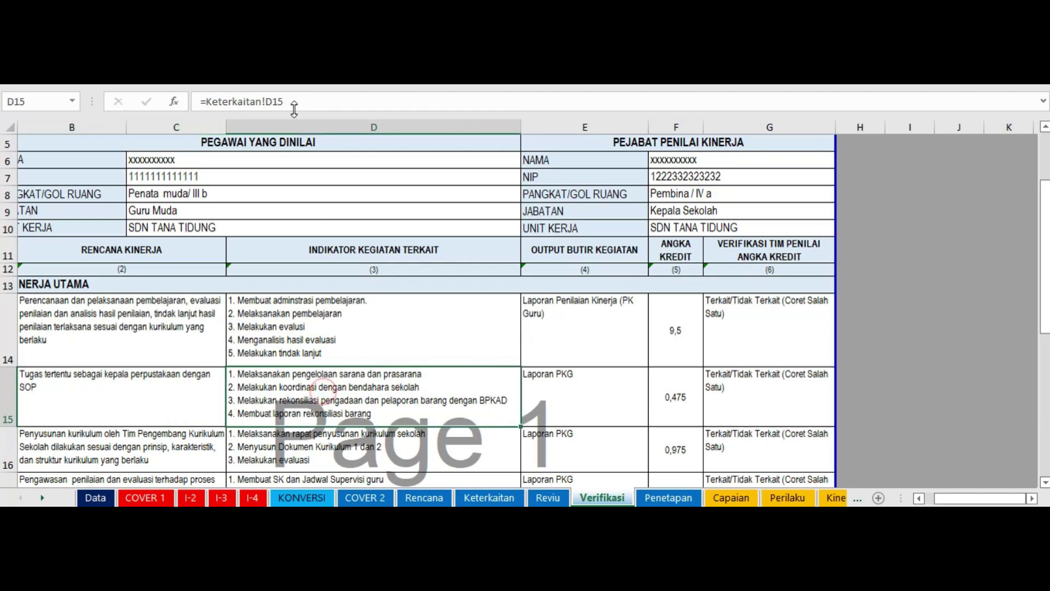
# Try replacing the reference in cell D15 of the Verifikasi sheet with =D14, and undo the change
pyautogui.moveTo(293, 105); pyautogui.dragTo(208, 95)
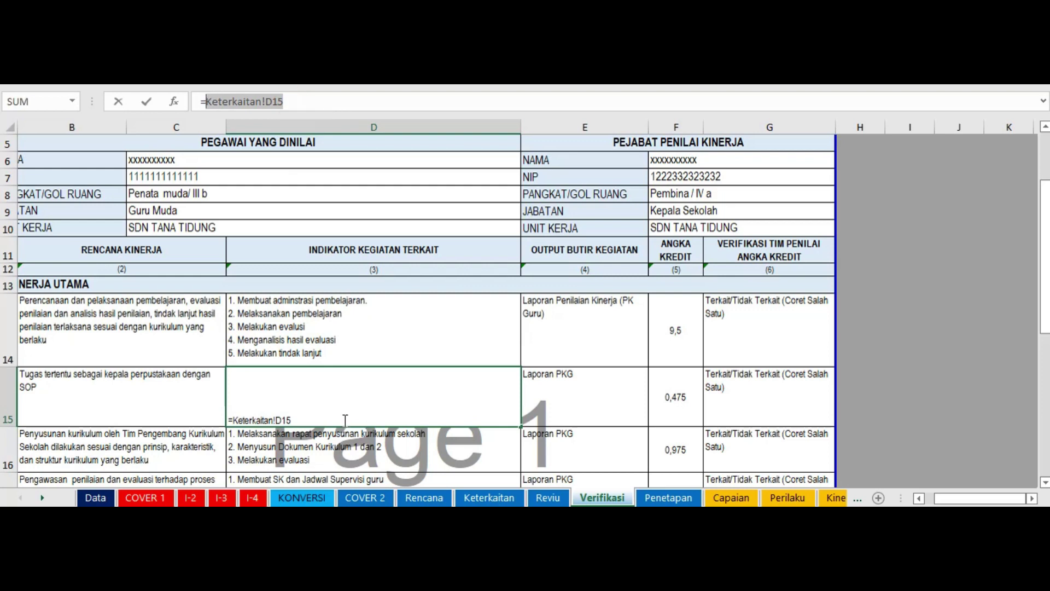
pyautogui.click(331, 339)
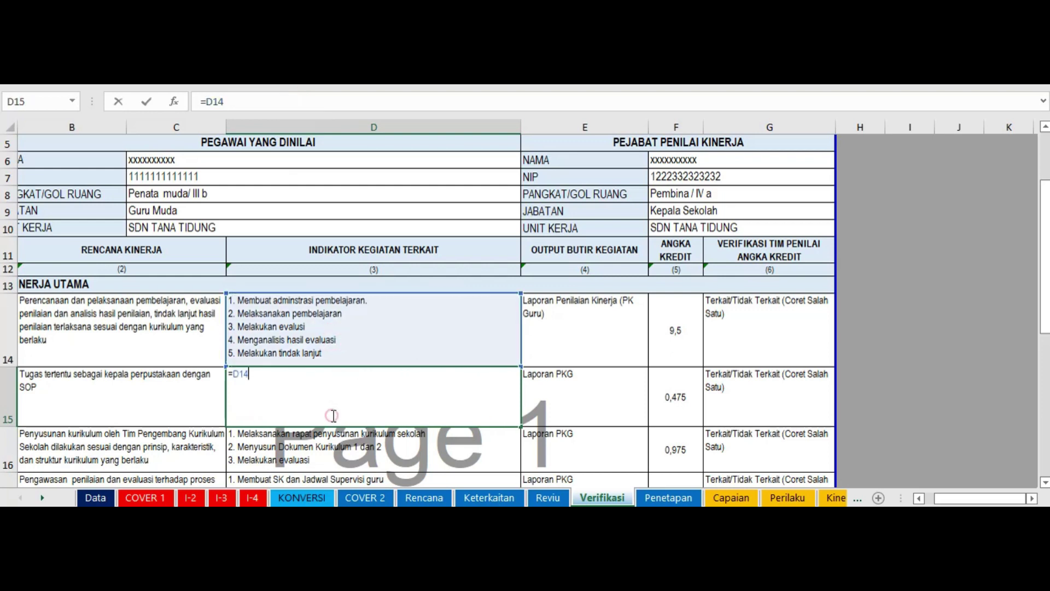
pyautogui.press('Return')
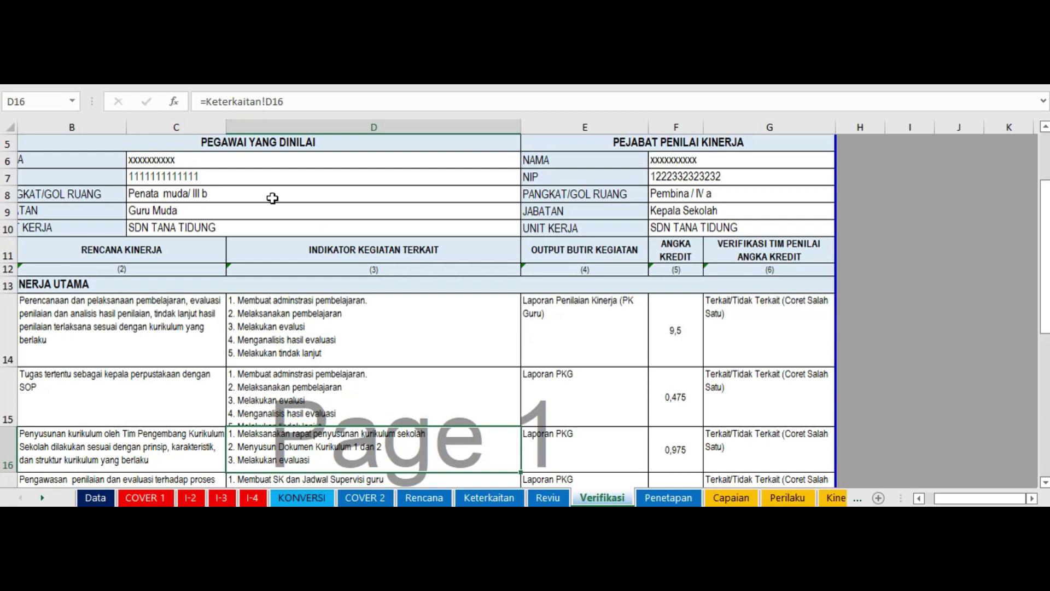
pyautogui.hotkey('ctrl', 'z')
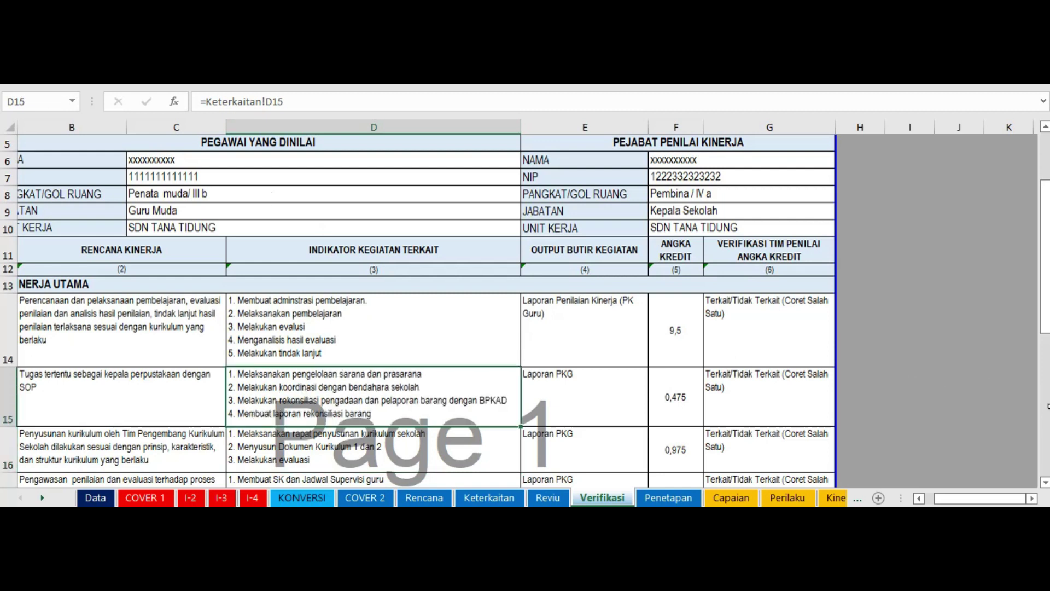
# Review the remaining Kinerja Utama rows on the Verifikasi sheet down to the Kinerja Tambahan heading
pyautogui.click(1045, 483)
pyautogui.click(1044, 483)
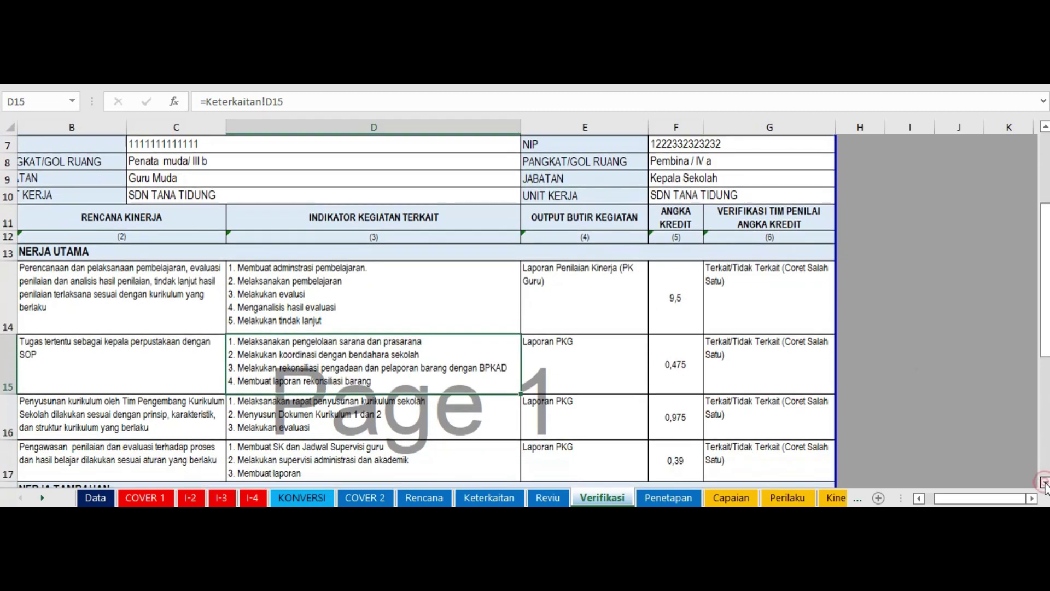
pyautogui.click(1045, 483)
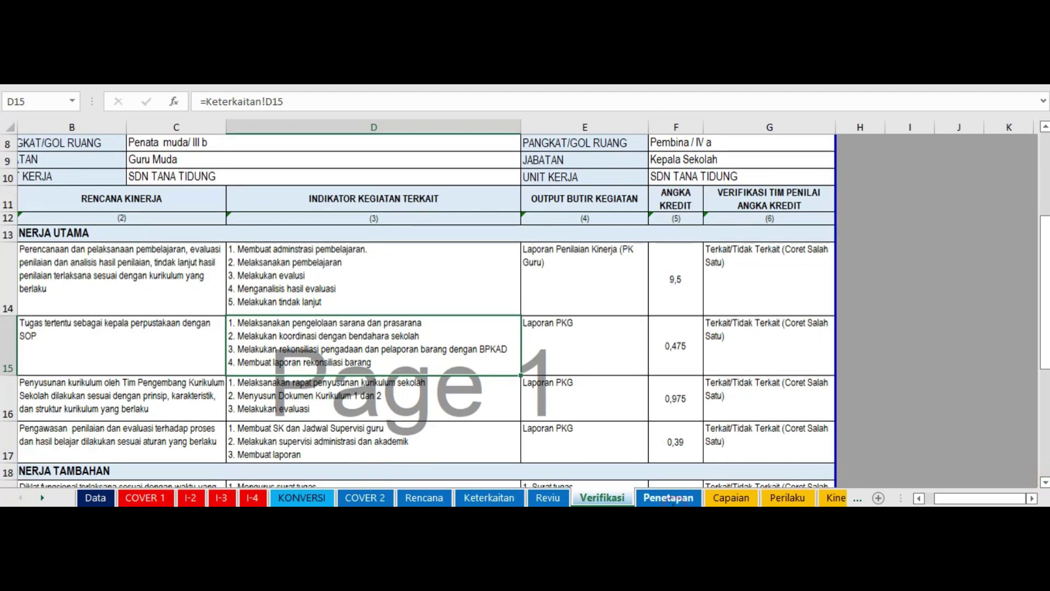
# Open the Penetapan sheet and inspect the first Kinerja Utama plan's performance plan, aspect and individual indicator cells
pyautogui.click(668, 498)
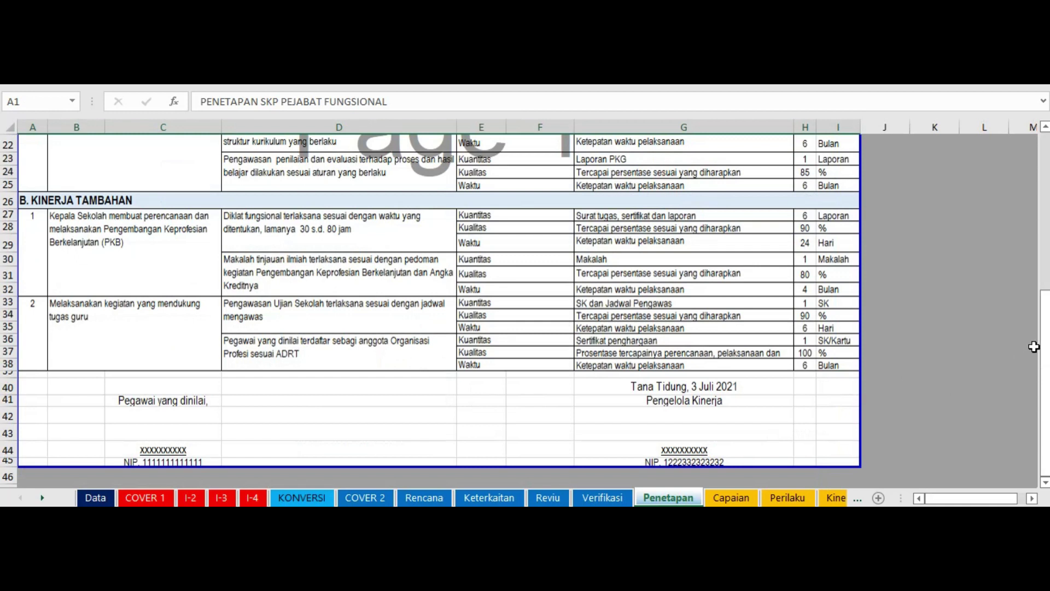
pyautogui.moveTo(1042, 360); pyautogui.dragTo(1042, 339)
pyautogui.click(346, 329)
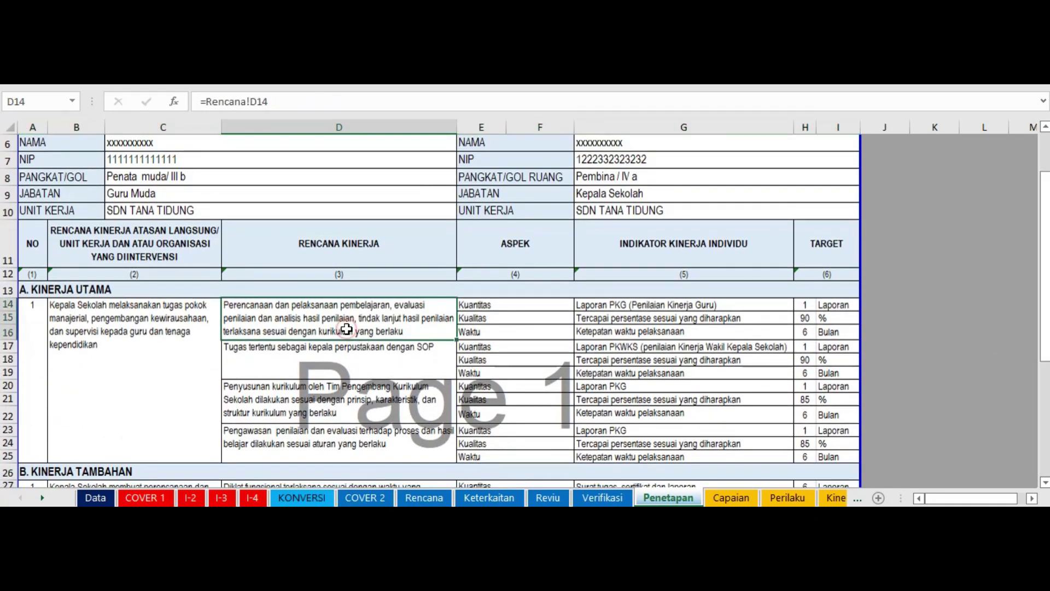
pyautogui.click(476, 304)
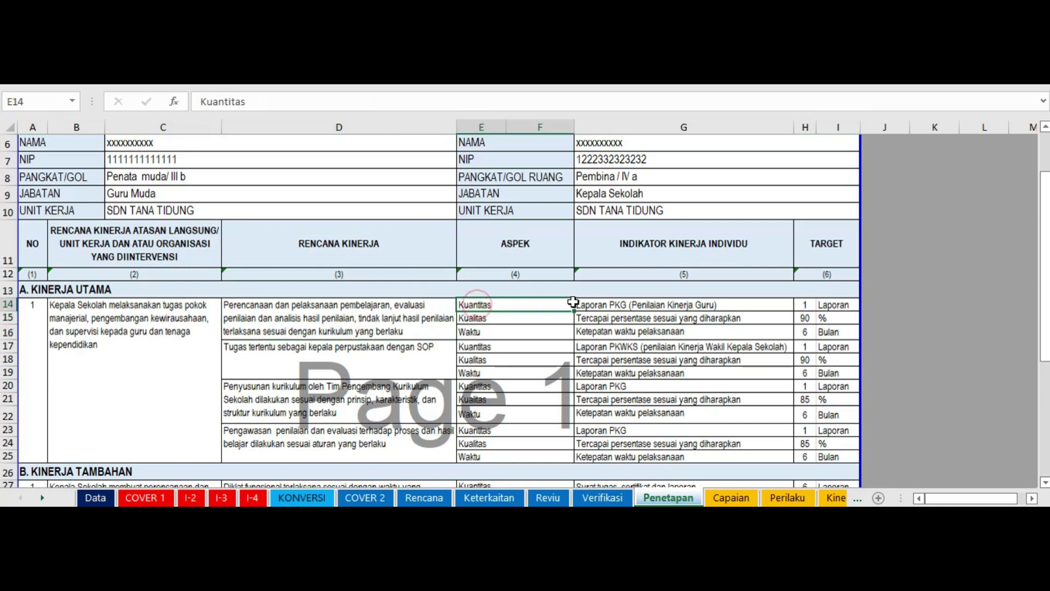
pyautogui.click(597, 304)
pyautogui.click(617, 332)
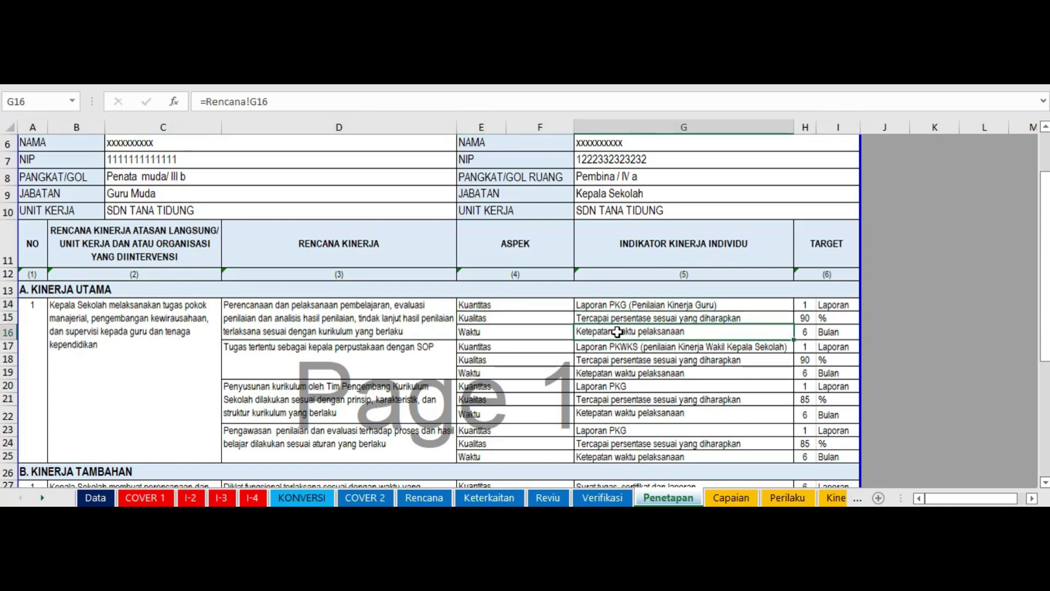
pyautogui.click(317, 316)
pyautogui.click(667, 304)
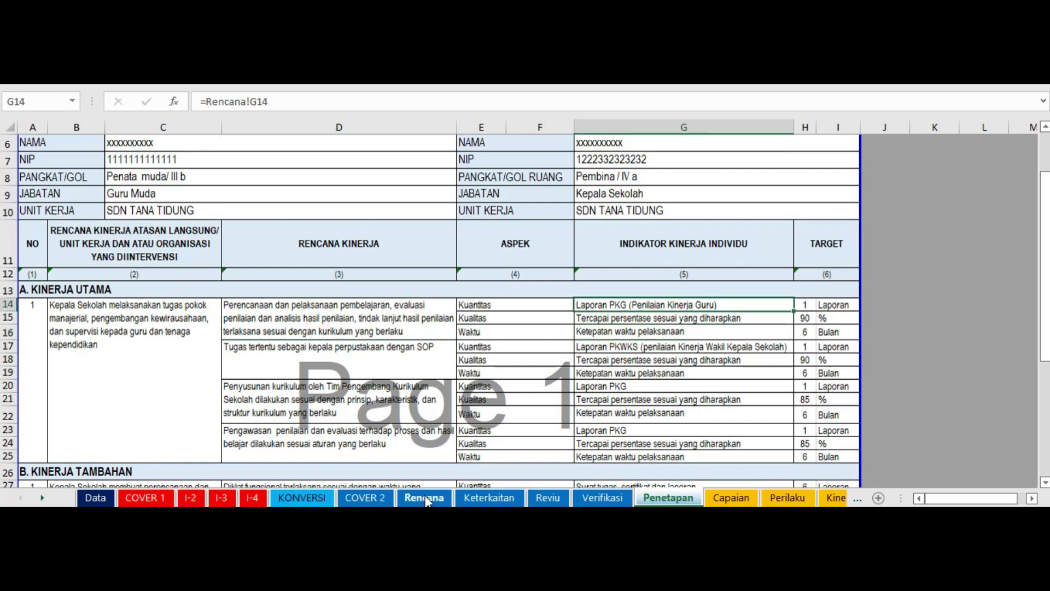
# Check the target references for the first Kinerja Utama plan on the Penetapan sheet, and review Kinerja Tambahan and the signature block
pyautogui.click(806, 319)
pyautogui.click(807, 304)
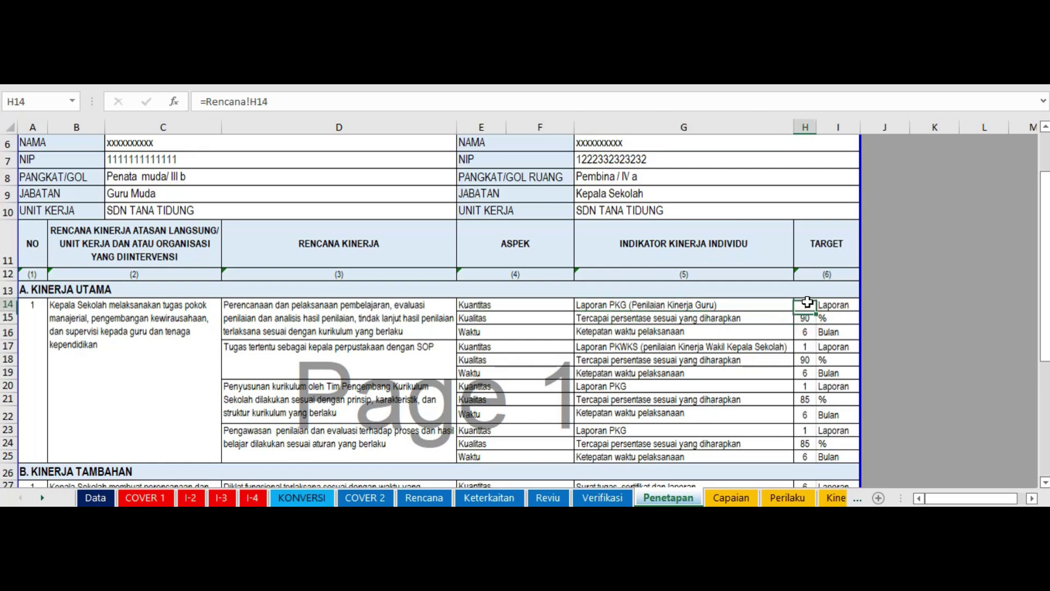
pyautogui.click(808, 334)
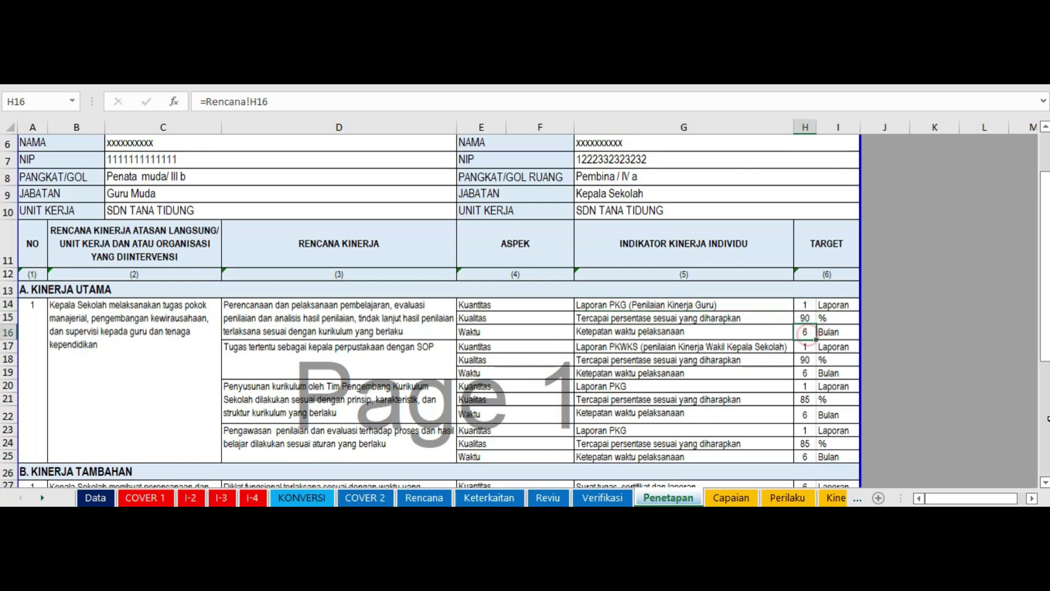
pyautogui.moveTo(1046, 337); pyautogui.dragTo(1045, 345)
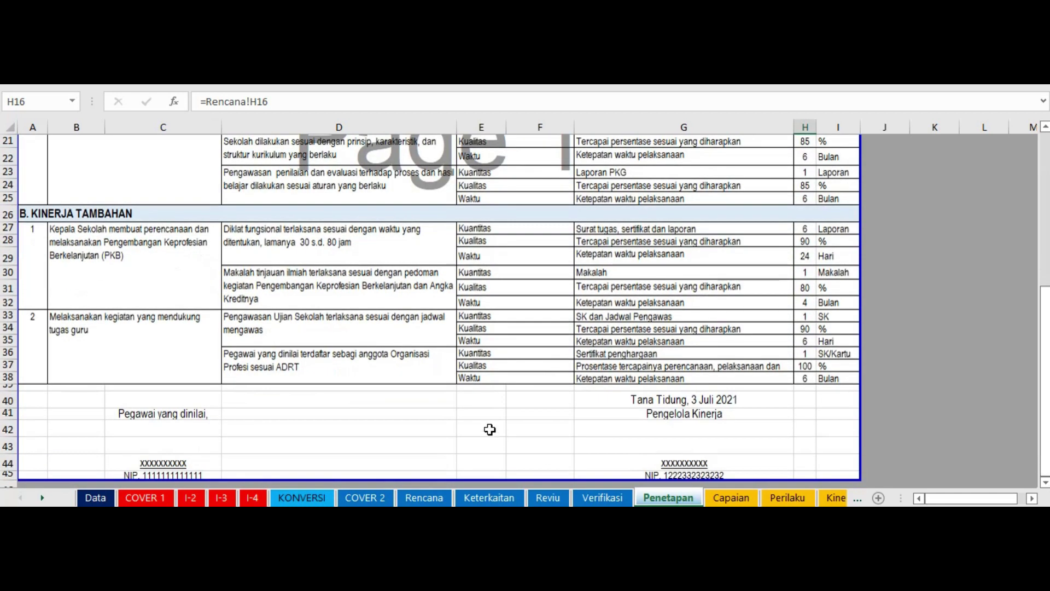
pyautogui.click(146, 464)
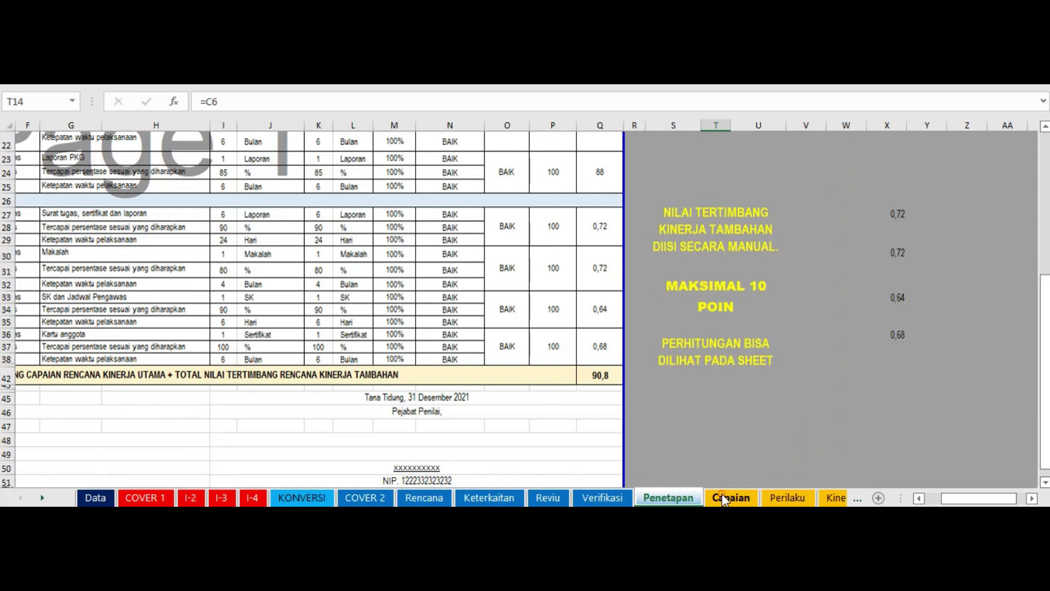
# Open the Capaian sheet and inspect the reference behind the first Kinerja Utama performance plan
pyautogui.click(725, 497)
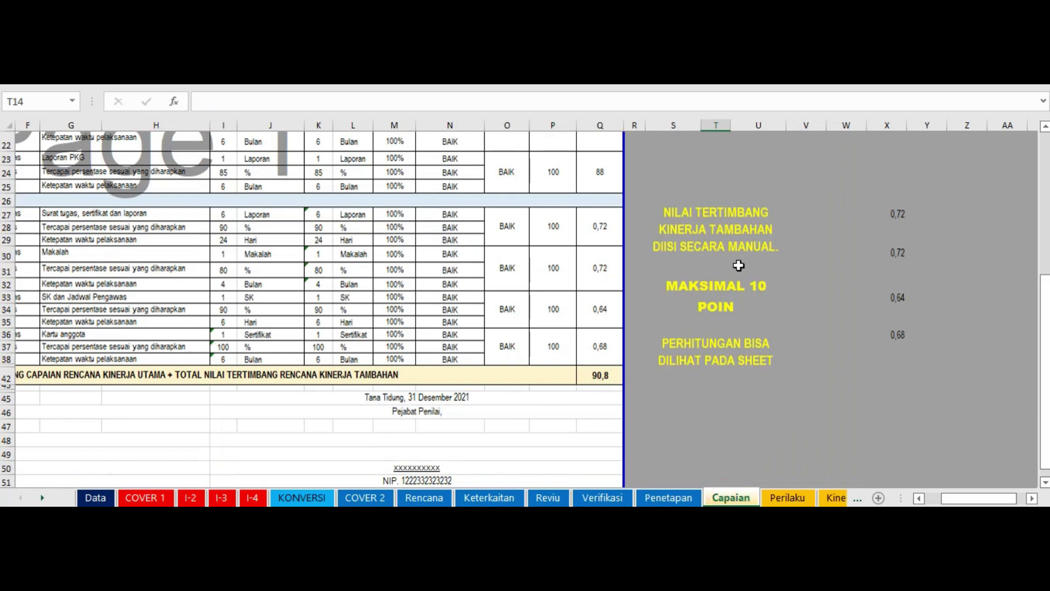
pyautogui.moveTo(1047, 298); pyautogui.dragTo(1046, 293)
pyautogui.moveTo(978, 498); pyautogui.dragTo(942, 500)
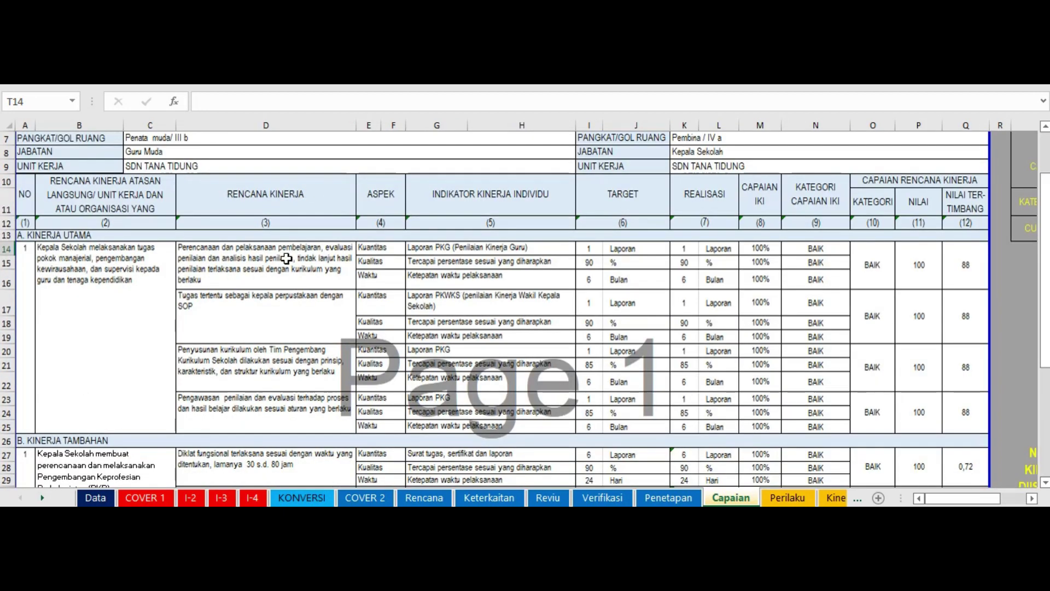
pyautogui.click(286, 259)
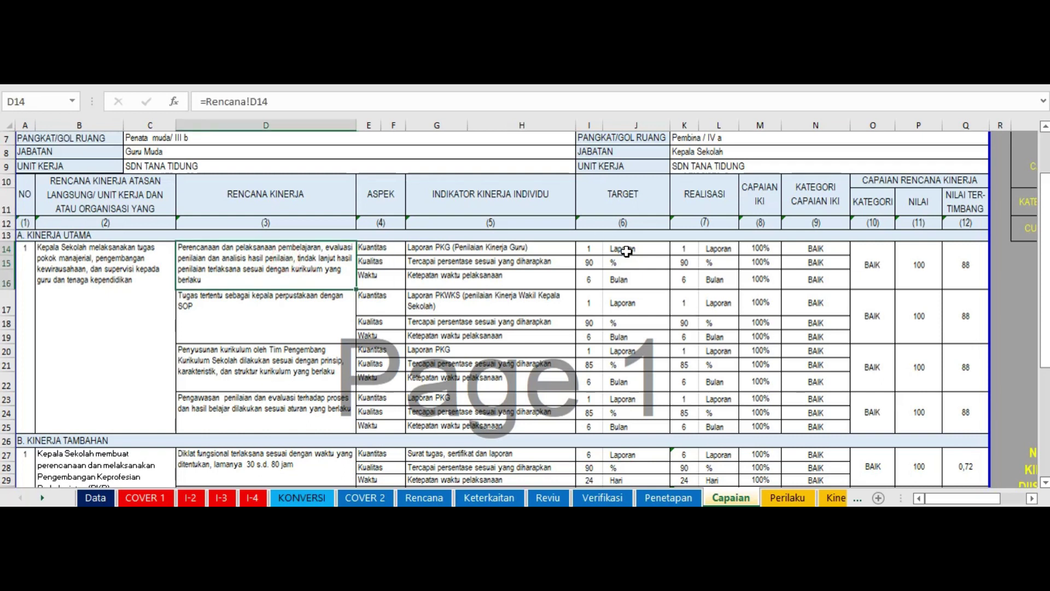
# Inspect the first plan's achievement category, realization, target and indicator cells on the Capaian sheet, and view the Kinerja Tambahan rows
pyautogui.moveTo(942, 499); pyautogui.dragTo(961, 504)
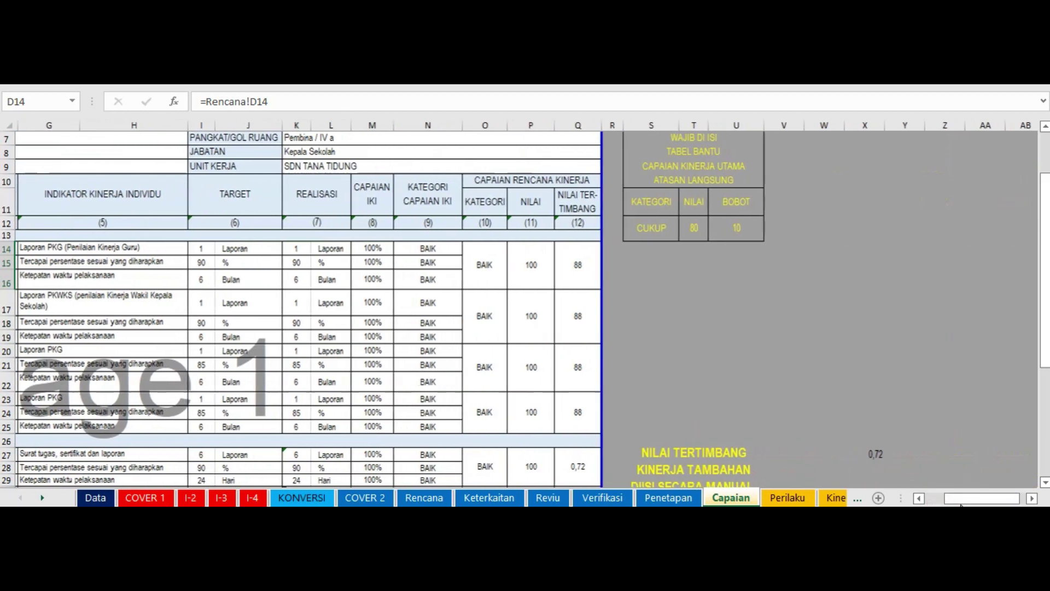
pyautogui.click(496, 263)
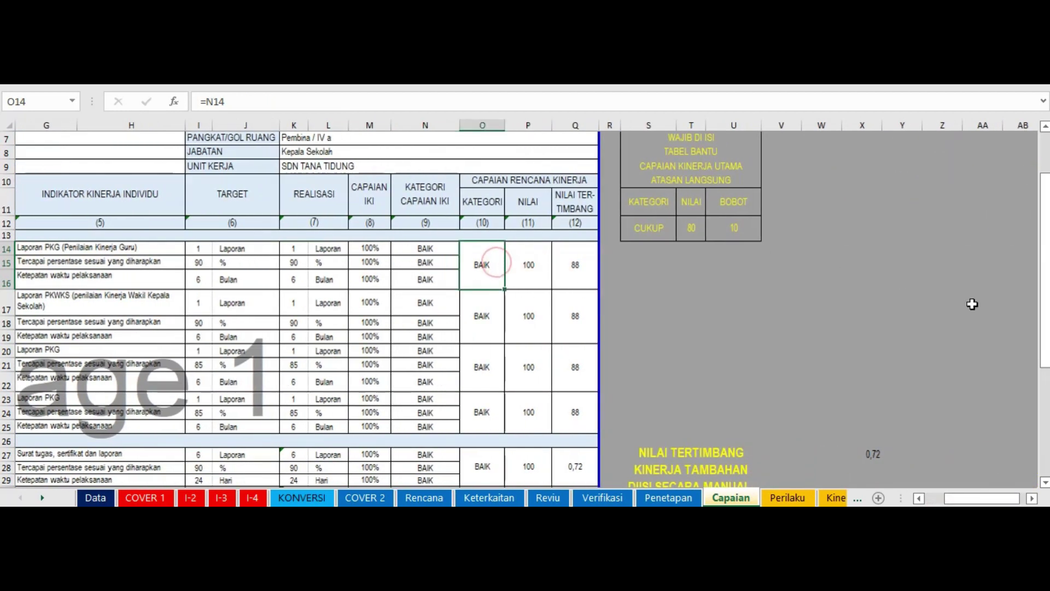
pyautogui.click(1045, 483)
pyautogui.click(1045, 484)
pyautogui.click(1044, 484)
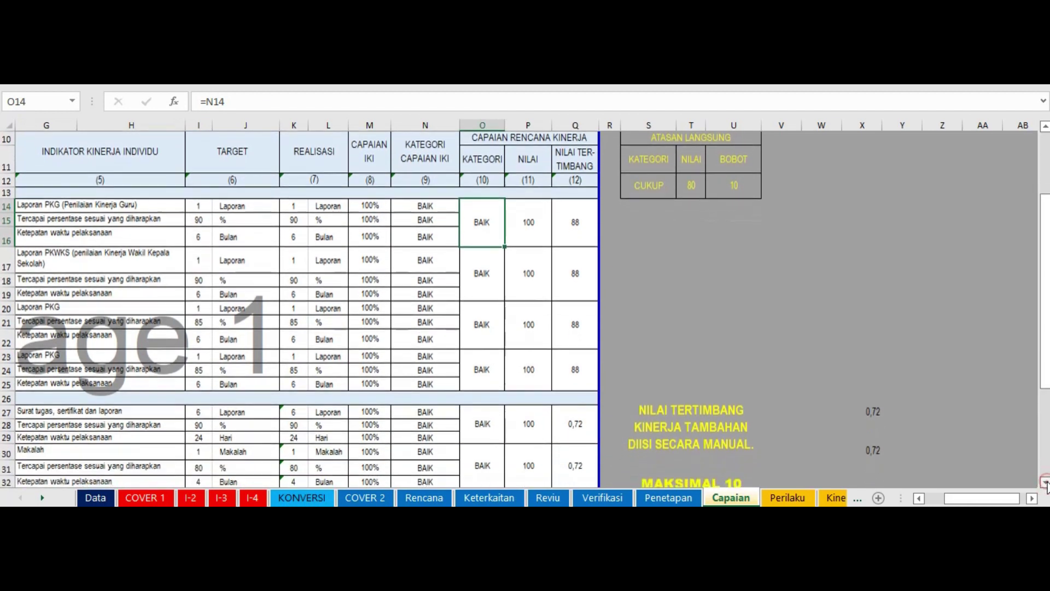
pyautogui.click(411, 222)
pyautogui.click(333, 217)
pyautogui.click(245, 217)
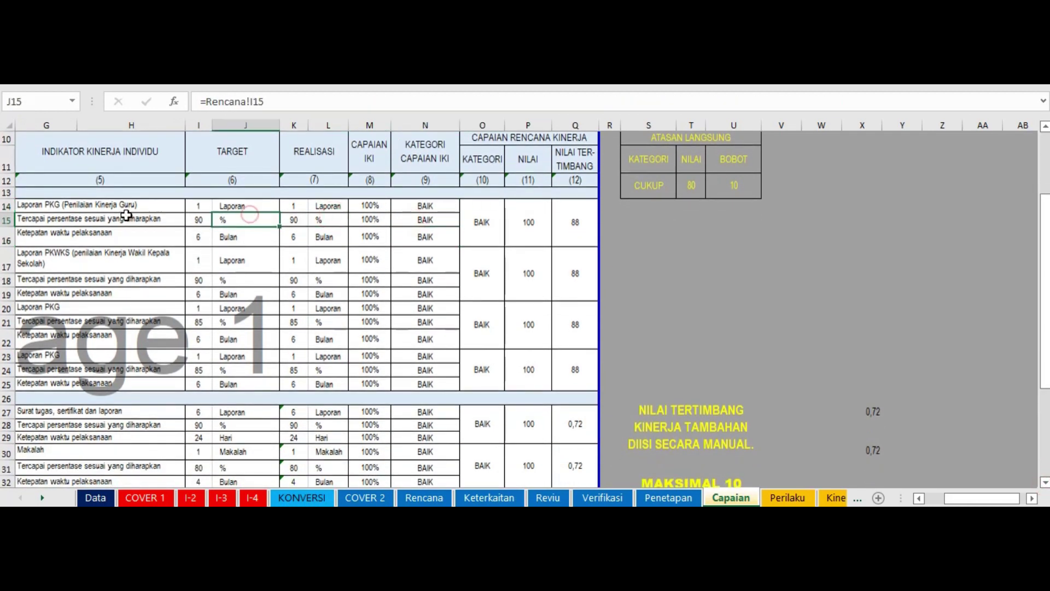
pyautogui.click(114, 215)
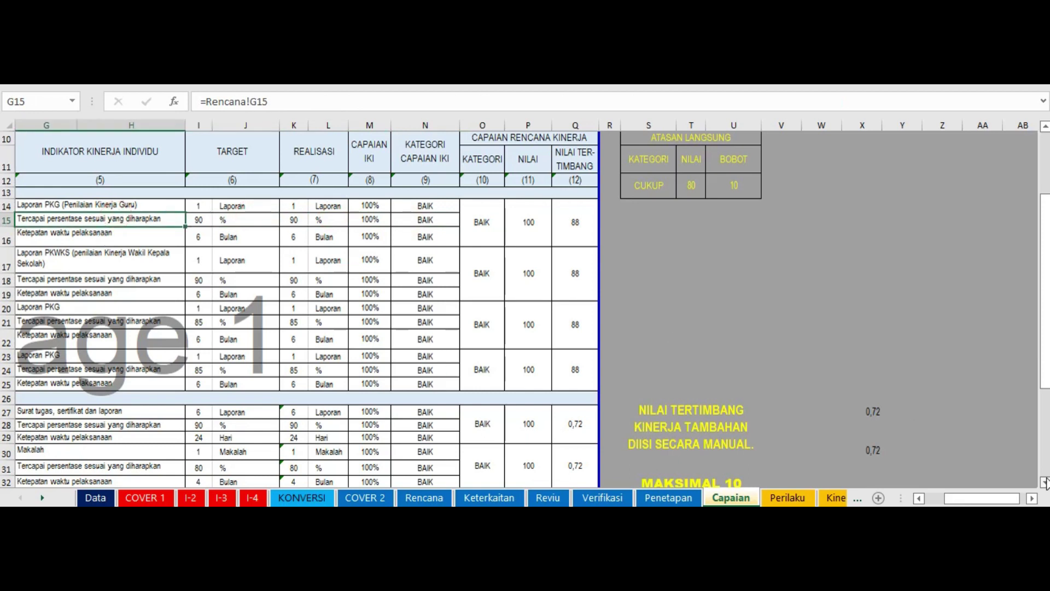
pyautogui.scroll(-1, 1045, 481)
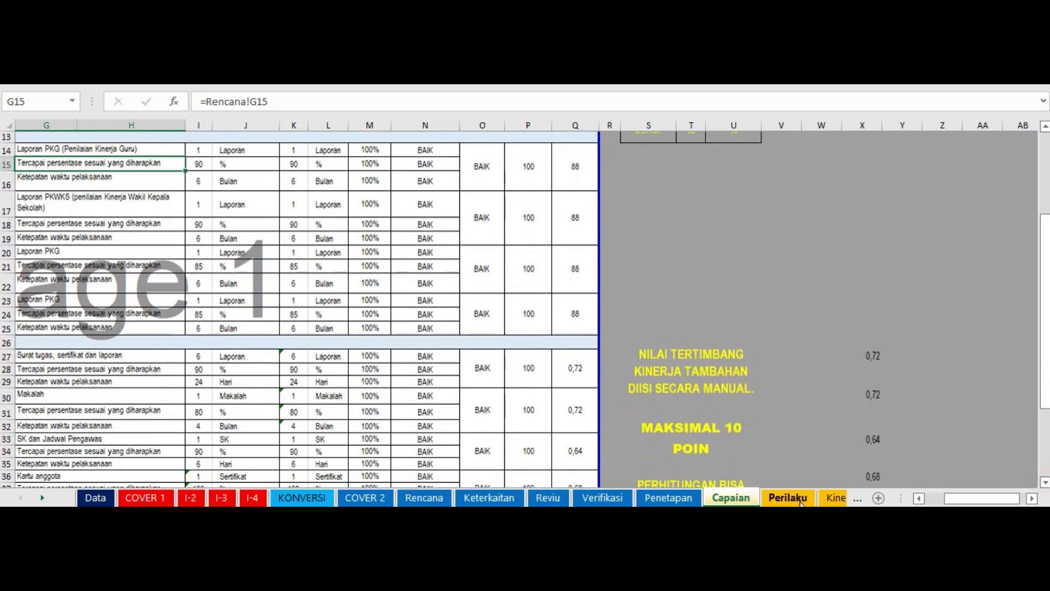
# Open the Perilaku sheet and review the work behavior scores, the Komitmen score's reference and the signature block
pyautogui.click(788, 498)
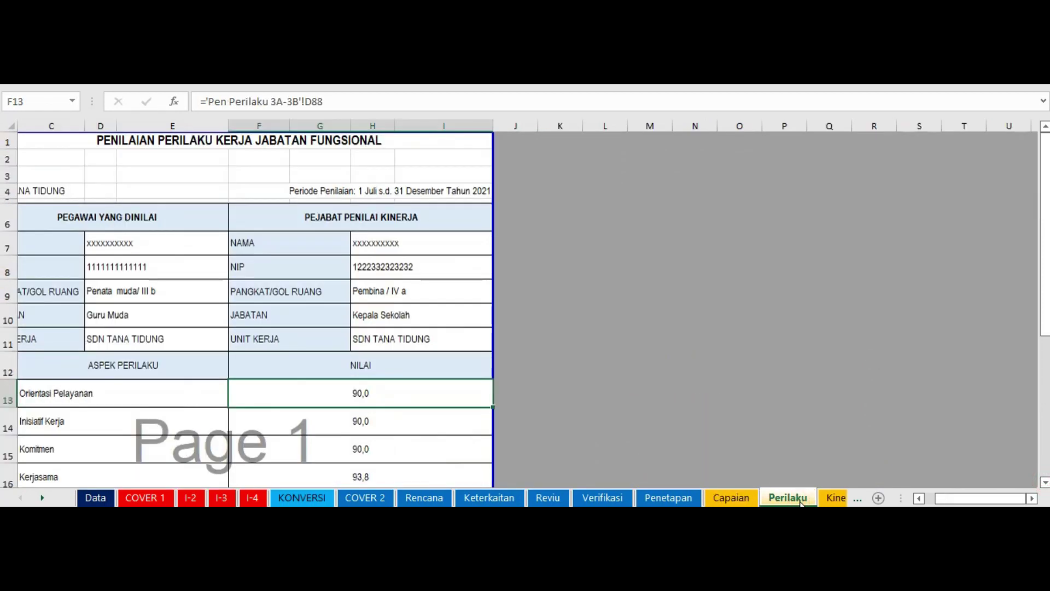
pyautogui.moveTo(1043, 299); pyautogui.dragTo(1045, 377)
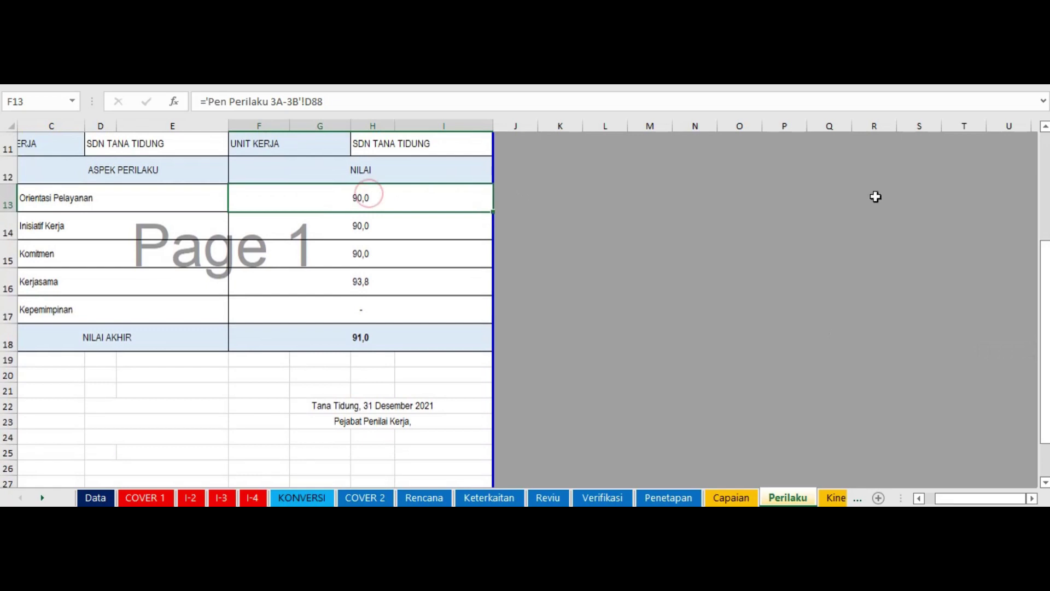
pyautogui.moveTo(1044, 269); pyautogui.dragTo(1033, 365)
pyautogui.click(318, 184)
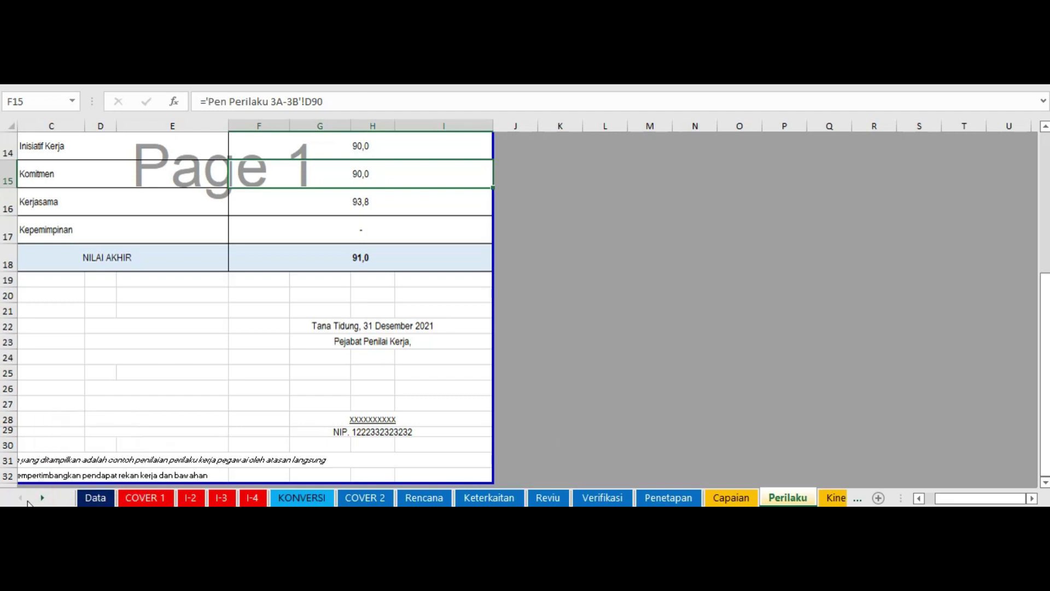
# Open the Kinerja sheet and inspect the formulas for the SKP, work behavior and Nilai Kinerja PNS scores, plus the notes and signatures
pyautogui.click(47, 495)
pyautogui.click(47, 495)
pyautogui.click(47, 495)
pyautogui.click(47, 495)
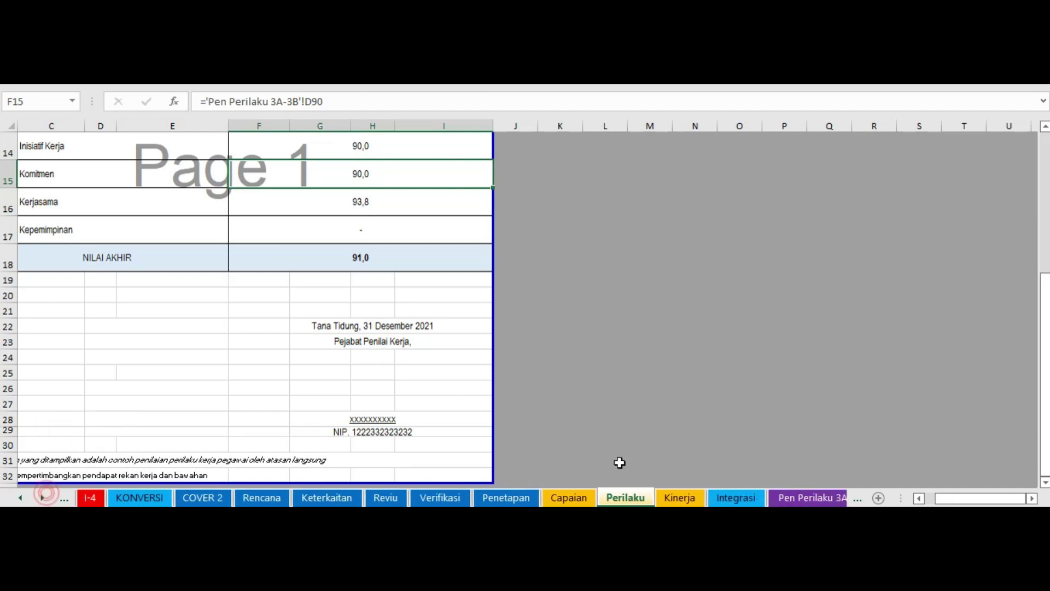
pyautogui.click(671, 498)
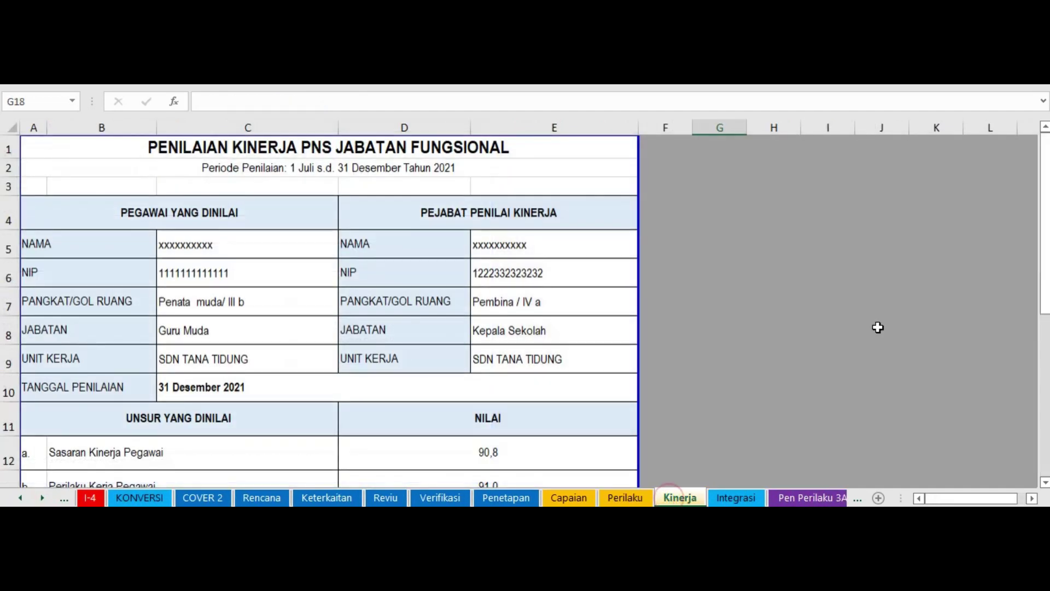
pyautogui.moveTo(1044, 245); pyautogui.dragTo(1045, 301)
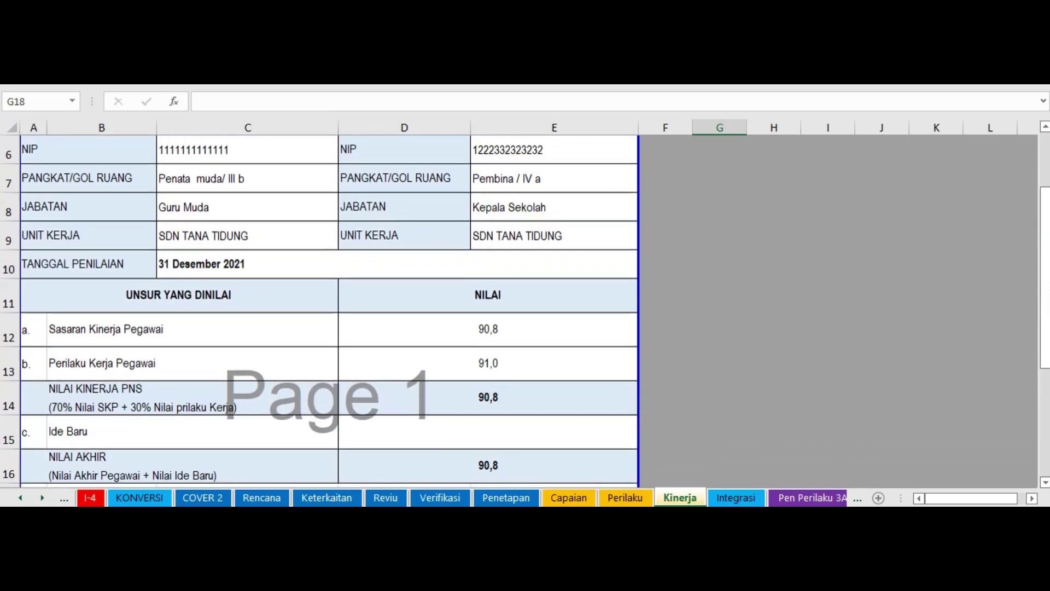
pyautogui.click(488, 331)
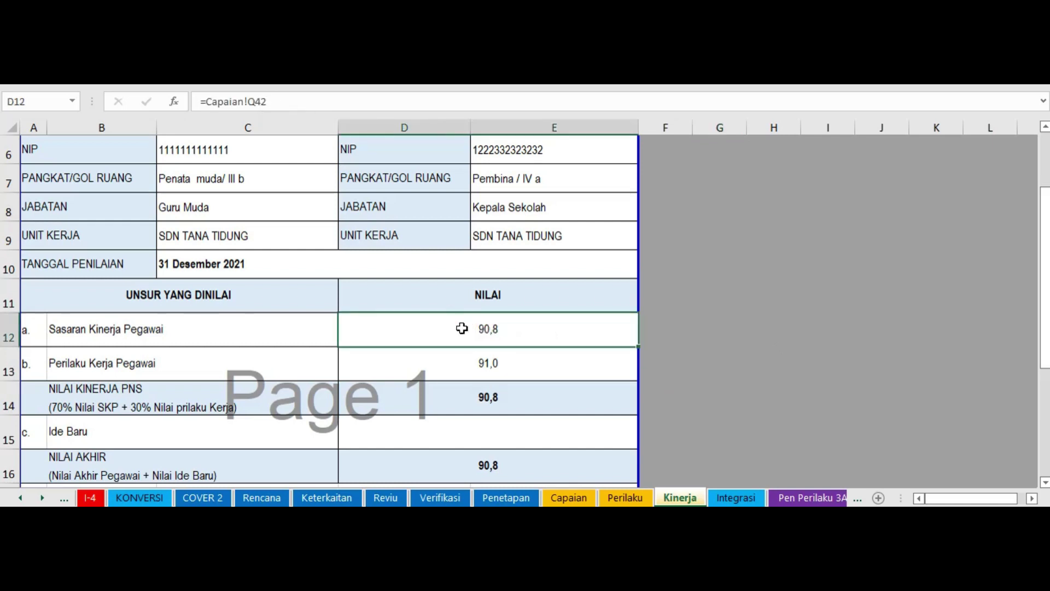
pyautogui.click(499, 373)
pyautogui.click(499, 401)
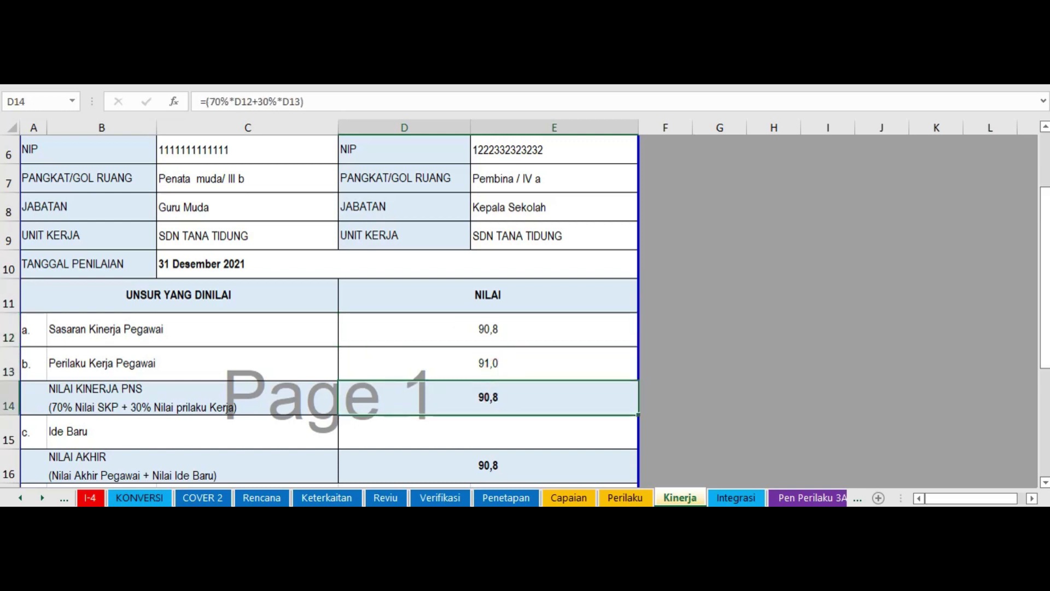
pyautogui.moveTo(1047, 345); pyautogui.dragTo(1045, 454)
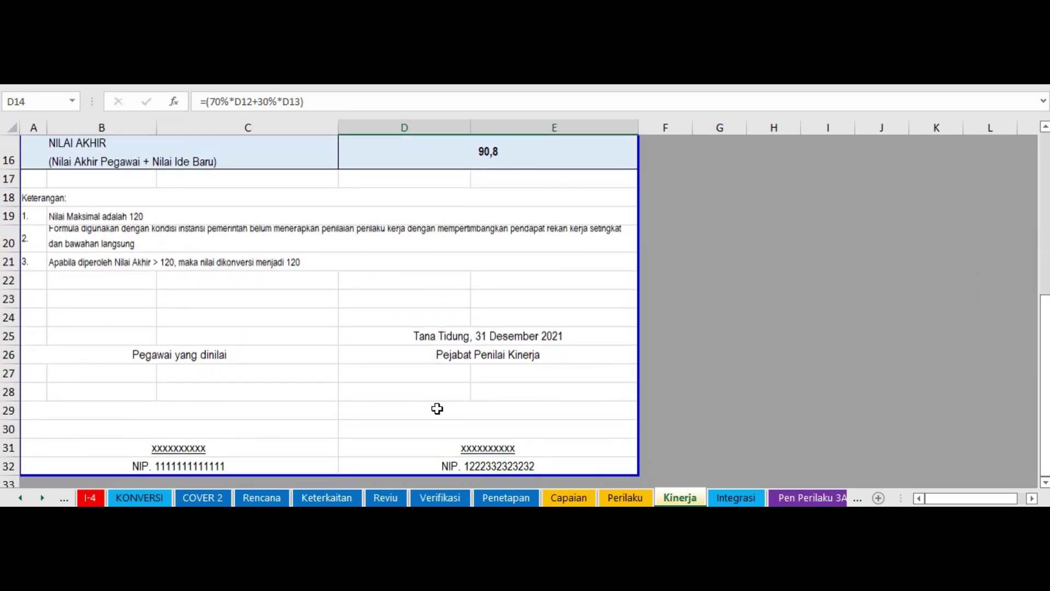
# Open the Integrasi sheet and inspect the references behind the Januari–Juni and Juli–Desember performance scores
pyautogui.click(749, 499)
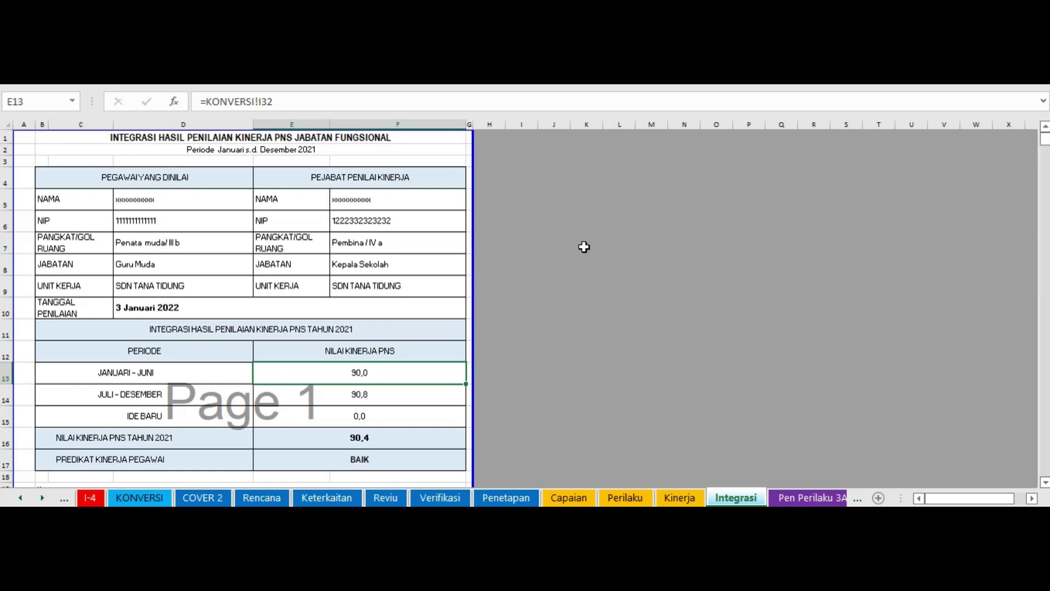
pyautogui.click(344, 402)
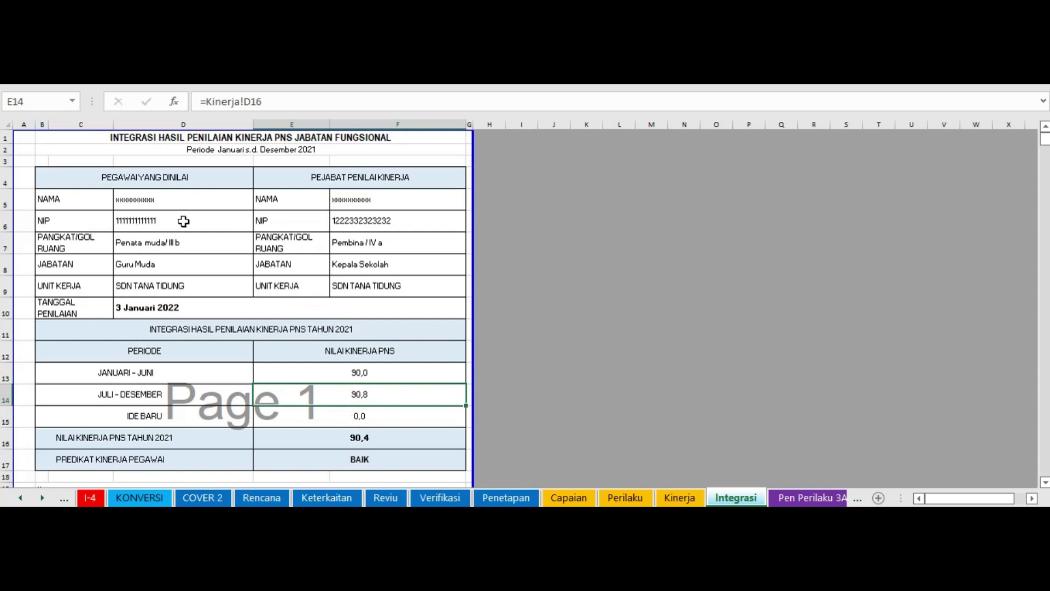
pyautogui.click(350, 371)
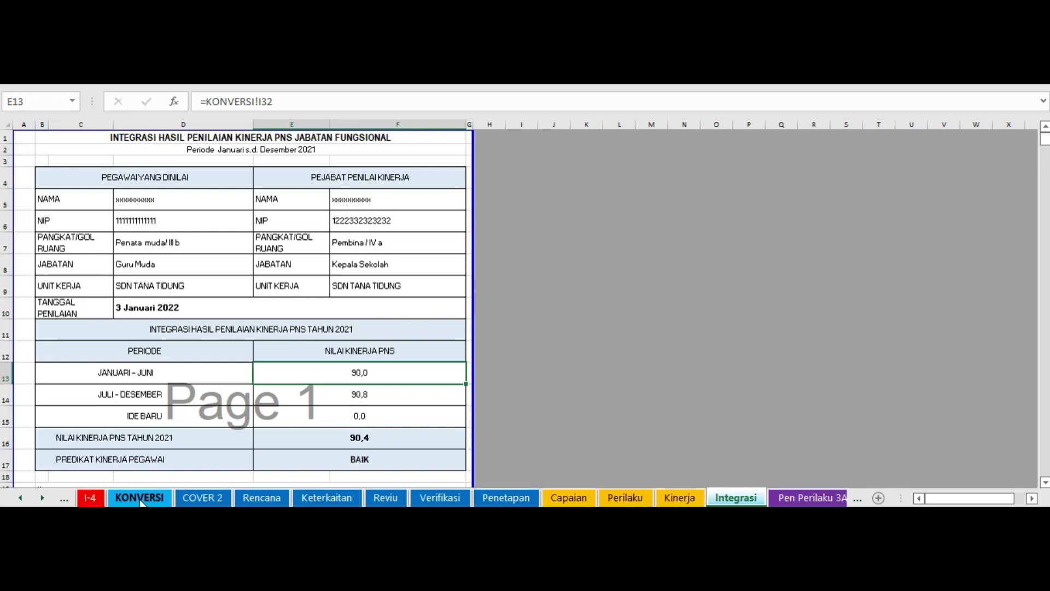
pyautogui.click(345, 400)
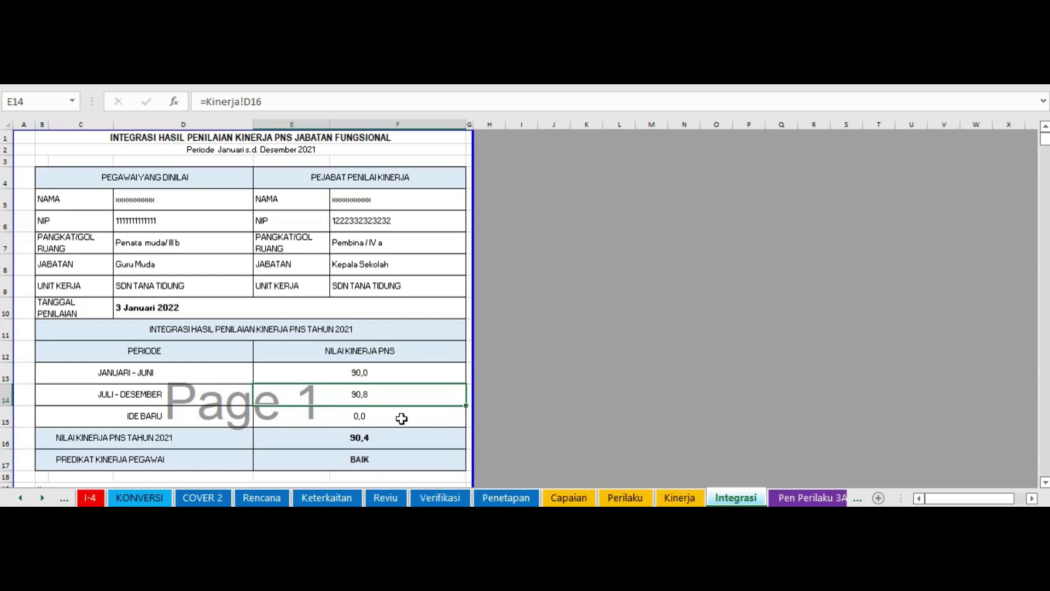
# Inspect the Ide Baru, Nilai Kinerja PNS Tahun 2021 and Predikat Kinerja Pegawai cells on the Integrasi sheet, plus the notes and signatures
pyautogui.click(370, 423)
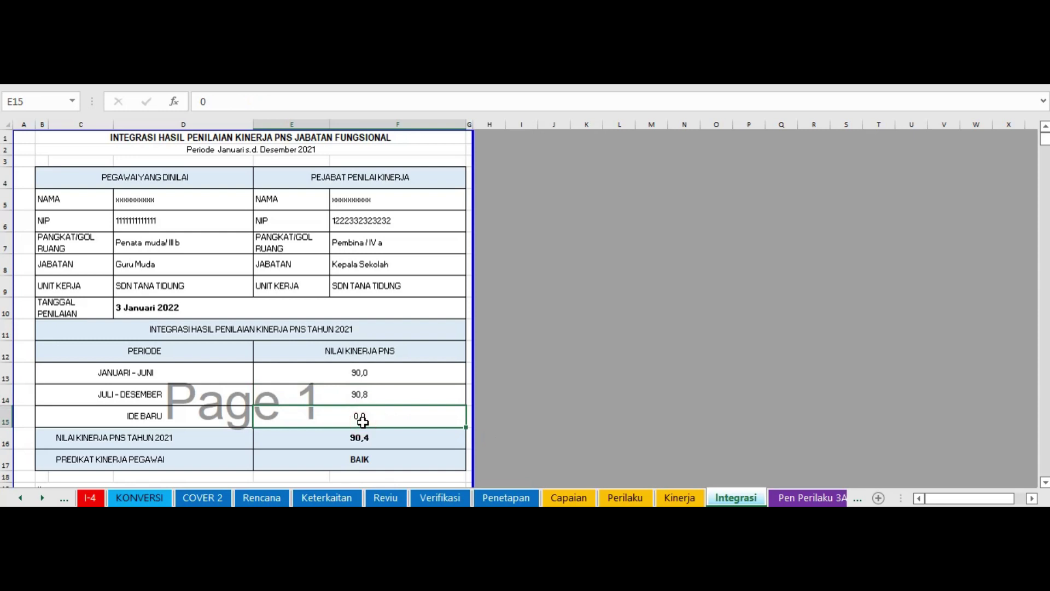
pyautogui.click(366, 439)
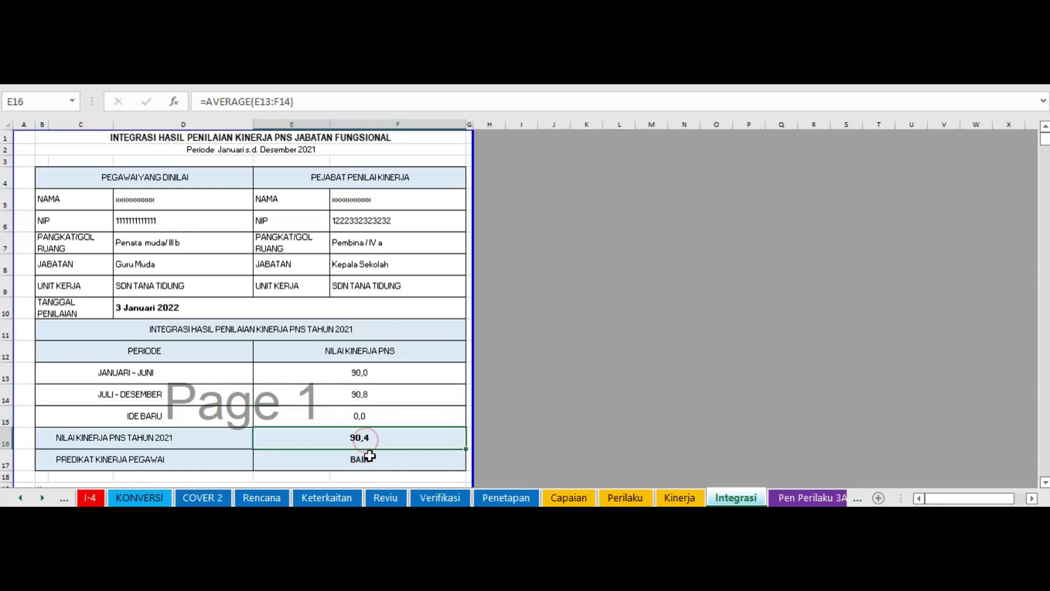
pyautogui.click(369, 459)
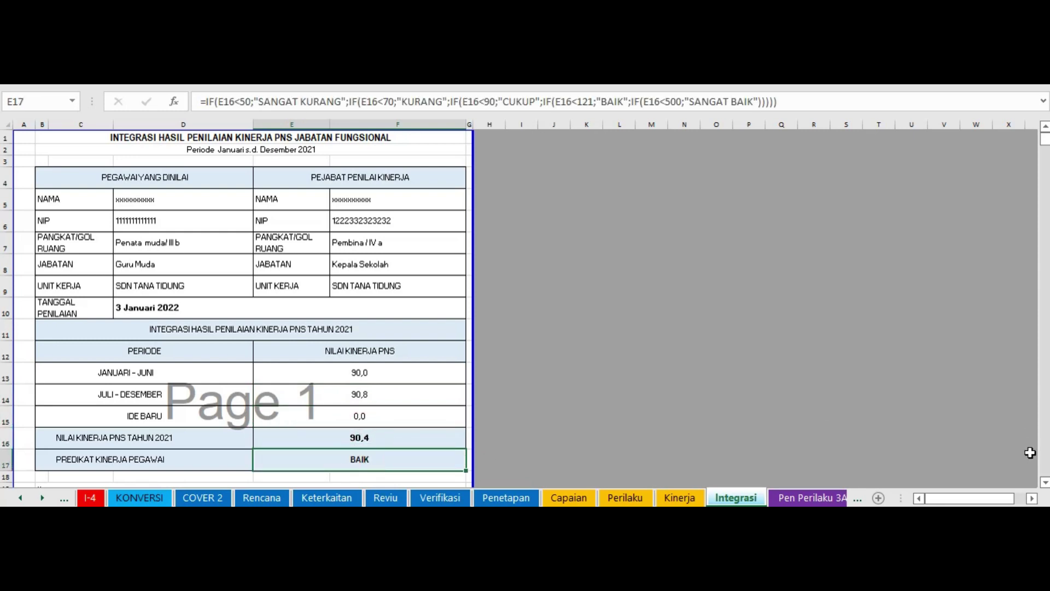
pyautogui.moveTo(1045, 484); pyautogui.dragTo(1045, 485)
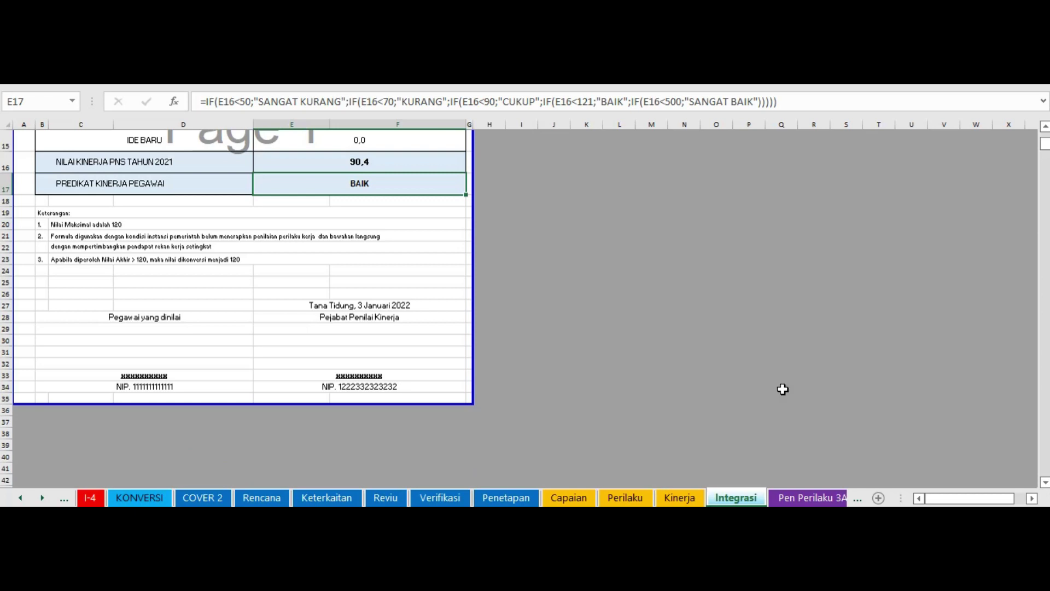
# Review the behavior assessment sheets Pen Perilaku 3A-3B, Pen Perilaku 3C-3D and Pen Perilaku IV A- IV B in turn
pyautogui.moveTo(43, 497); pyautogui.dragTo(43, 497)
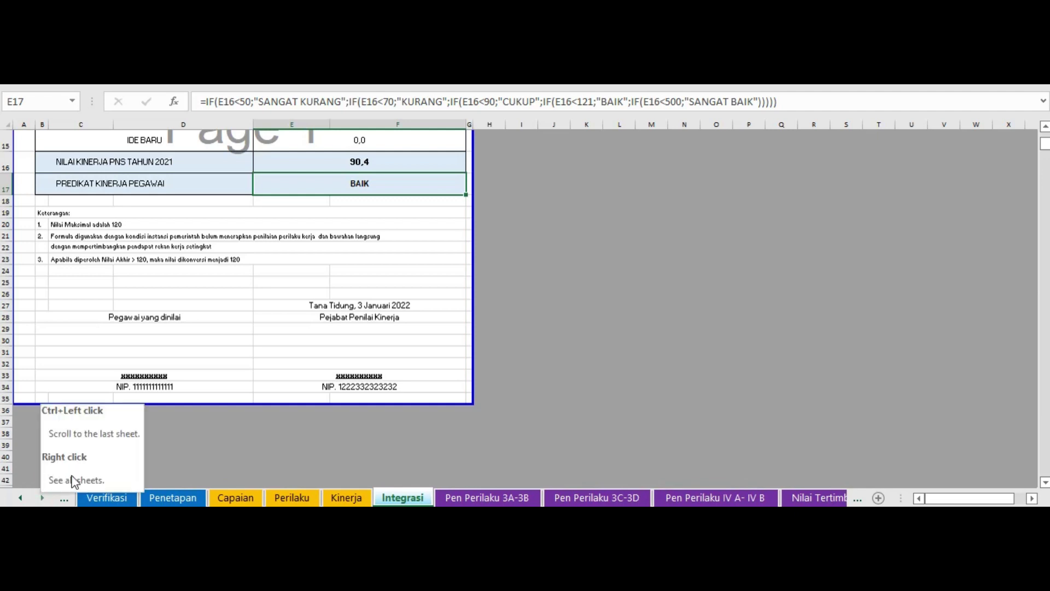
pyautogui.click(507, 497)
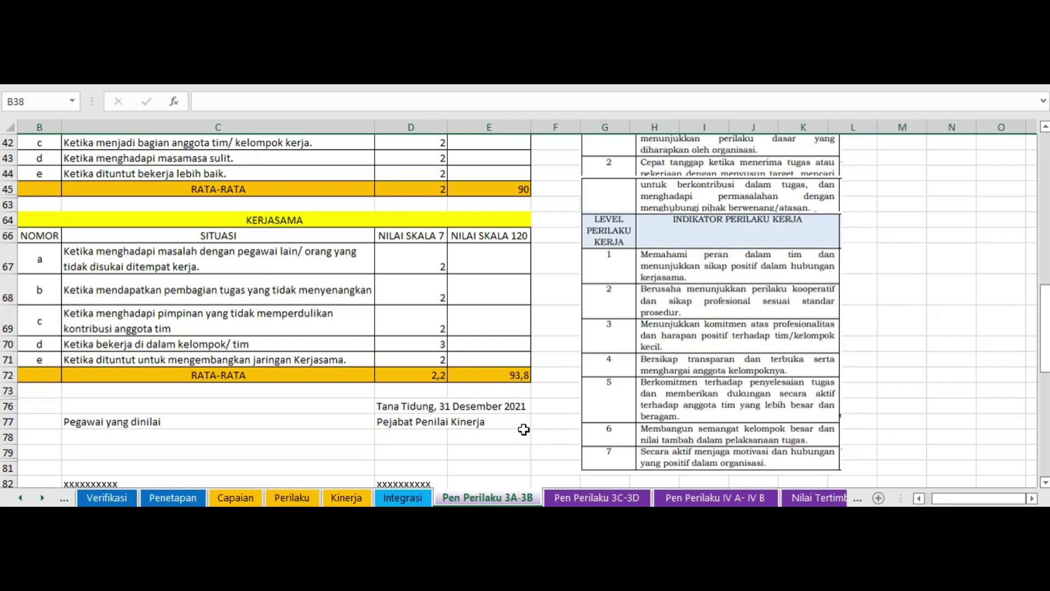
pyautogui.click(579, 499)
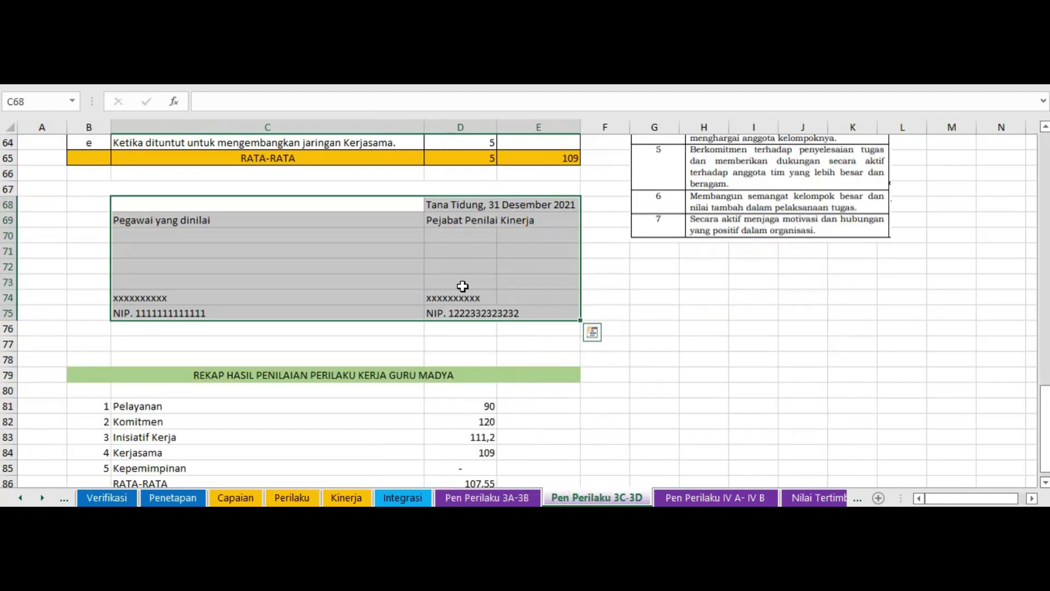
pyautogui.click(718, 500)
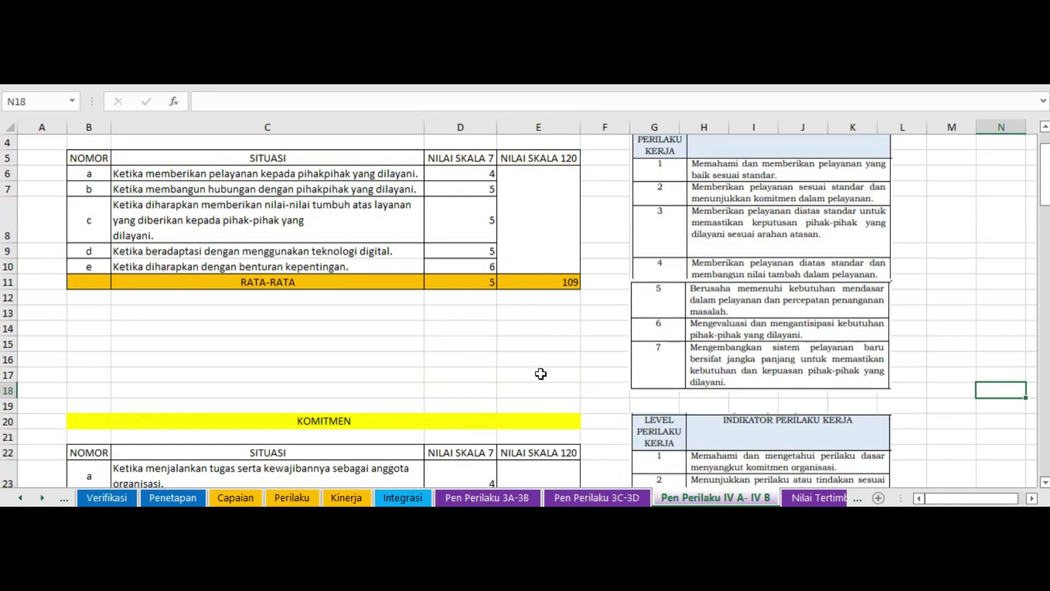
pyautogui.click(22, 497)
pyautogui.click(23, 498)
pyautogui.click(22, 498)
pyautogui.click(22, 498)
pyautogui.click(22, 498)
pyautogui.click(23, 497)
pyautogui.click(22, 498)
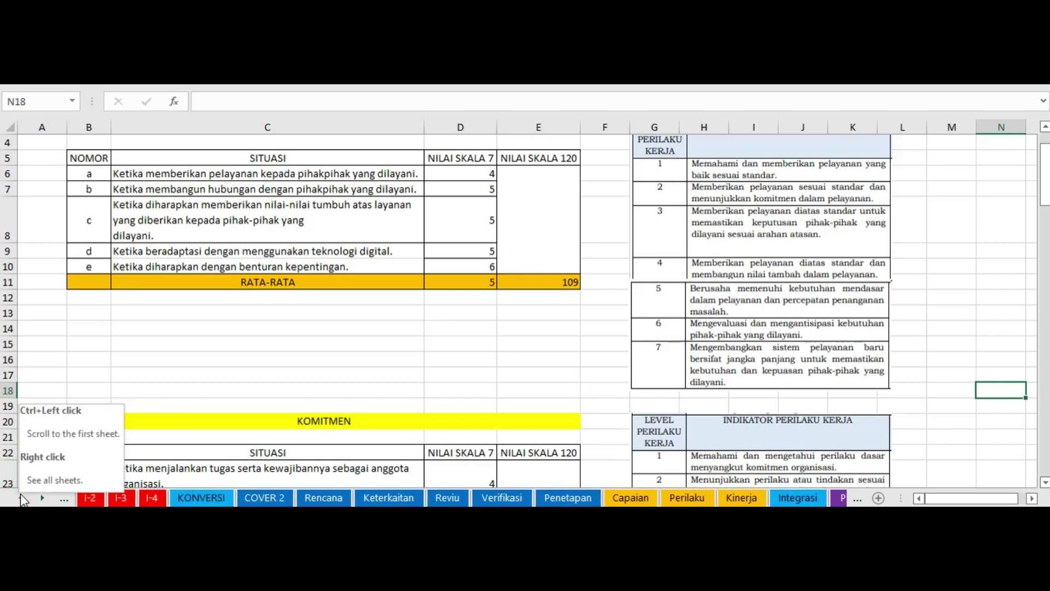
pyautogui.click(23, 498)
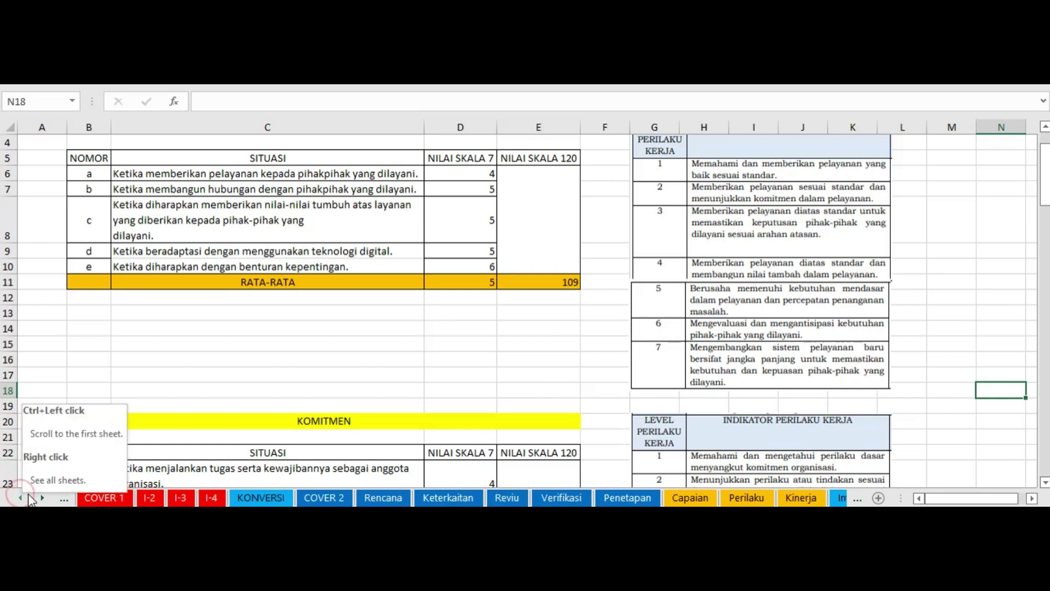
# Open the Nilai Tertimbang sheet and review the additional-performance weighting table, its Lingkup key and the formulas from the start
pyautogui.click(42, 498)
pyautogui.click(42, 497)
pyautogui.click(42, 497)
pyautogui.click(42, 498)
pyautogui.click(43, 497)
pyautogui.click(42, 497)
pyautogui.click(42, 497)
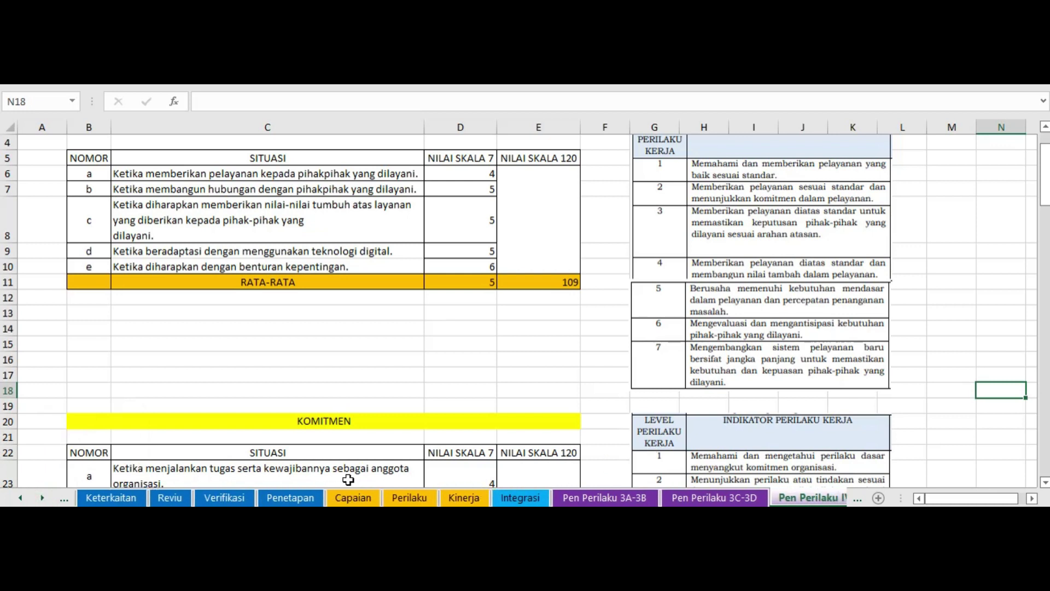
pyautogui.click(43, 498)
pyautogui.click(43, 498)
pyautogui.click(43, 498)
pyautogui.click(43, 498)
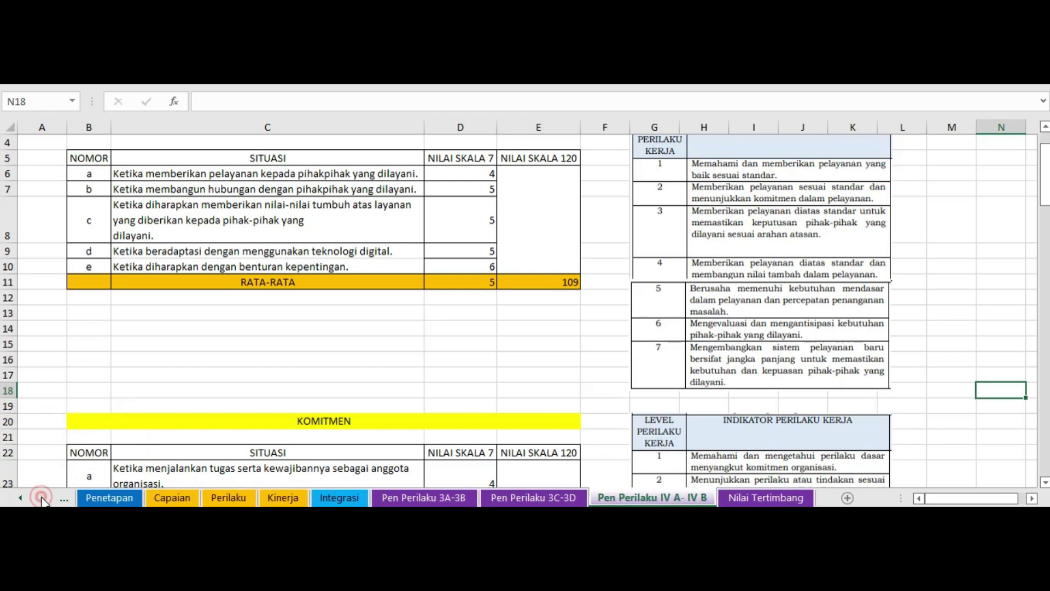
pyautogui.click(768, 498)
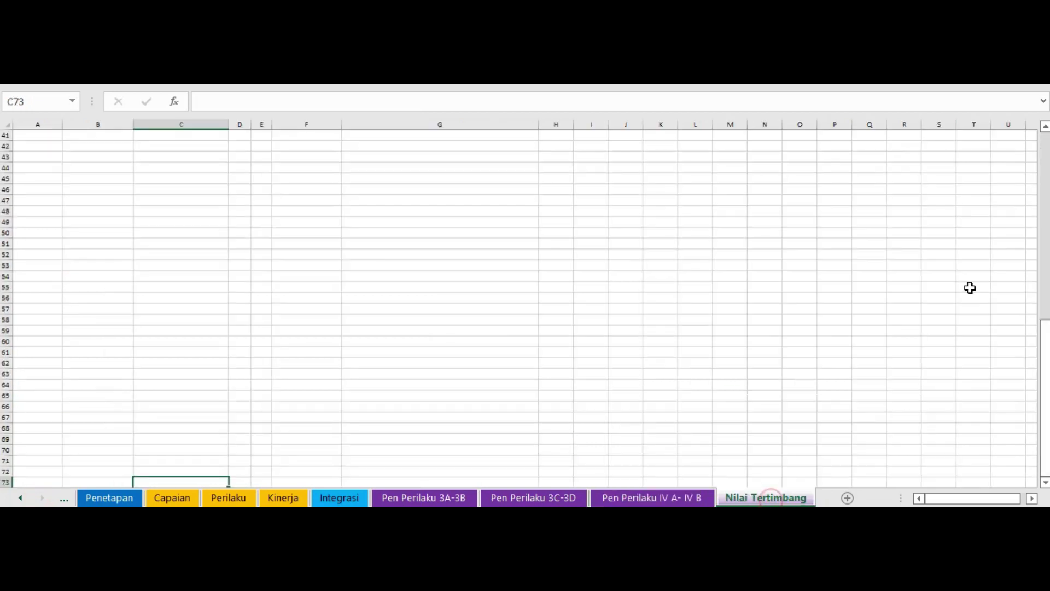
pyautogui.moveTo(1046, 341); pyautogui.dragTo(1045, 339)
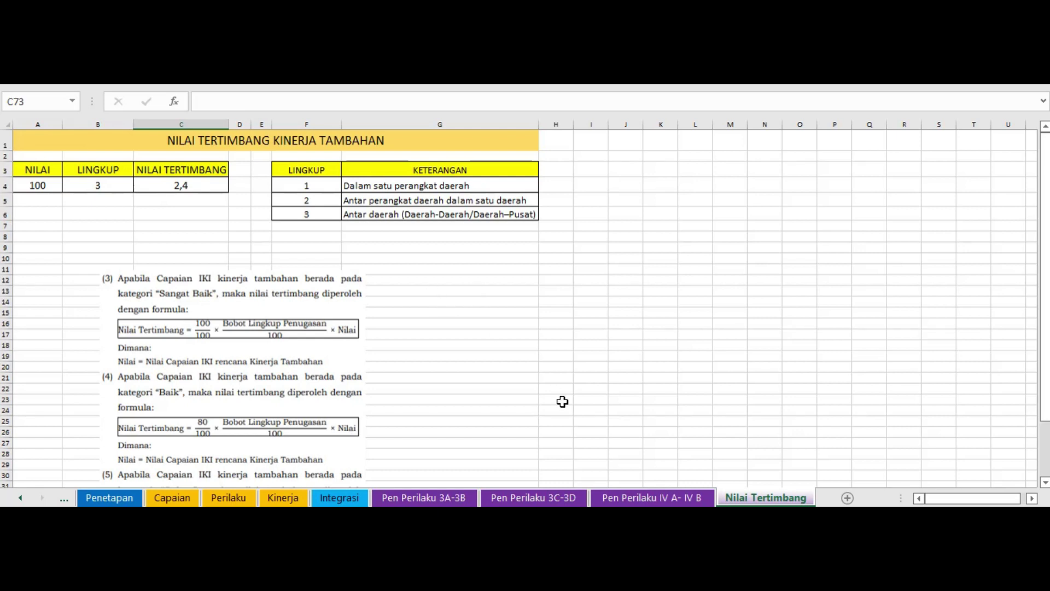
# Revisit the three Pen Perilaku sheets and inspect the Pelayanan score's reference in the Guru Madya recap on Pen Perilaku 3C-3D
pyautogui.click(656, 496)
pyautogui.click(533, 497)
pyautogui.click(462, 498)
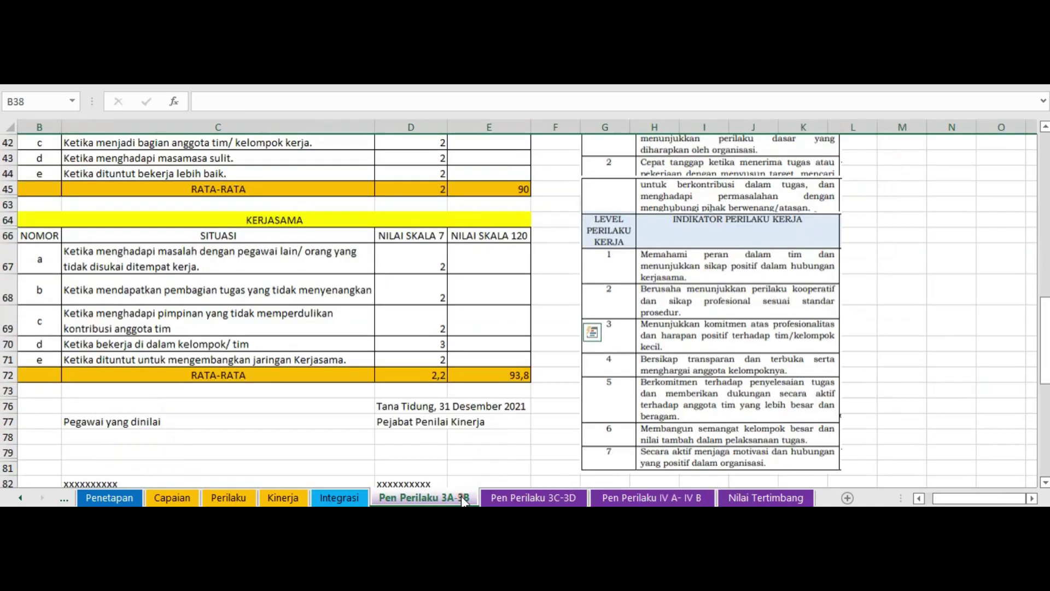
pyautogui.click(502, 499)
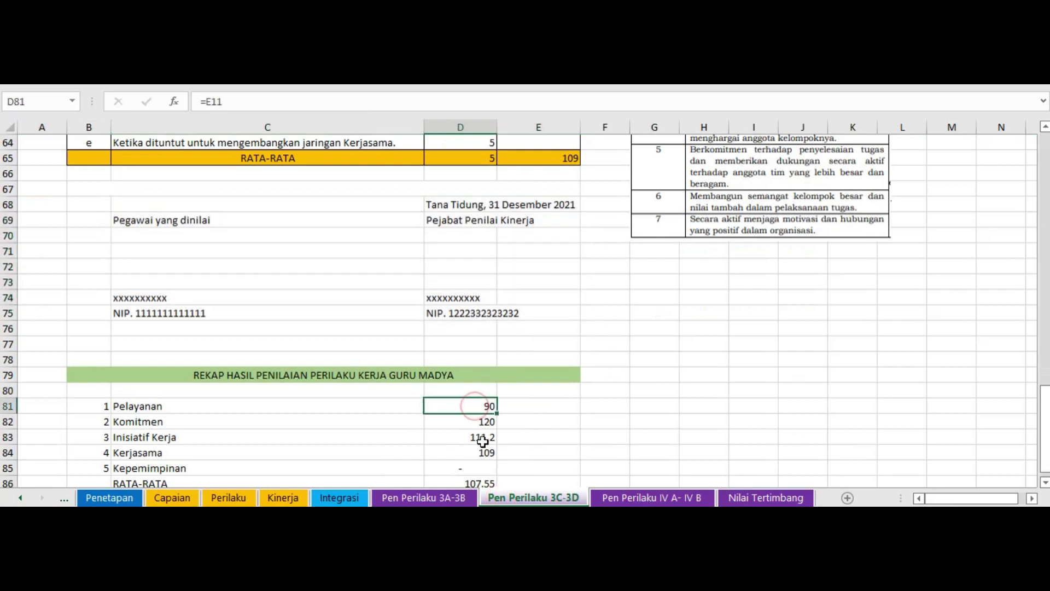
# Go back to the Data sheet and look through the January–June sheets COVER 1, I-2, I-3 and I-4
pyautogui.click(19, 497)
pyautogui.click(19, 498)
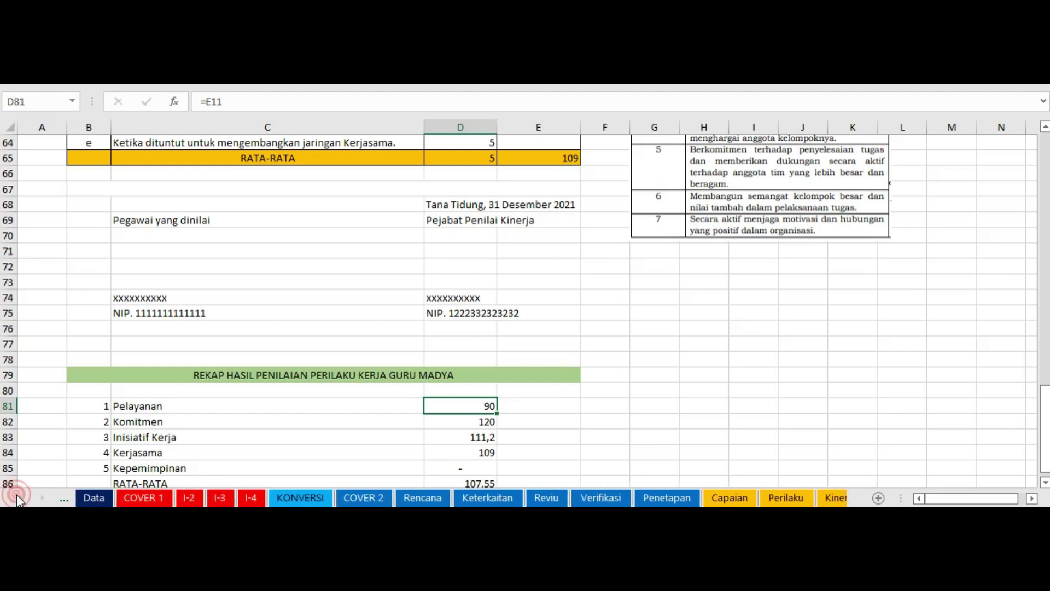
pyautogui.click(91, 497)
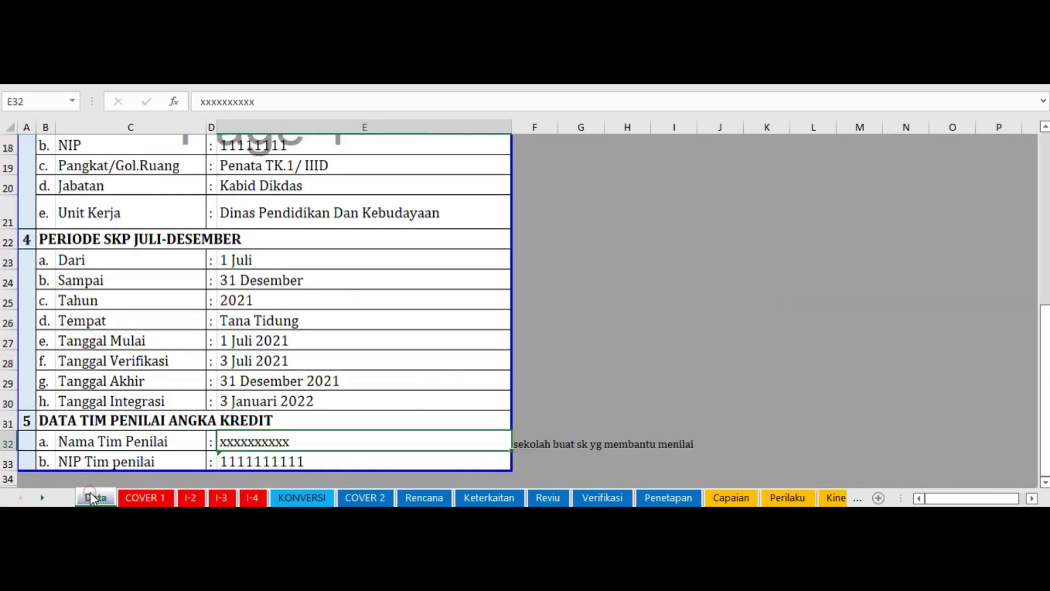
pyautogui.click(138, 495)
pyautogui.click(192, 500)
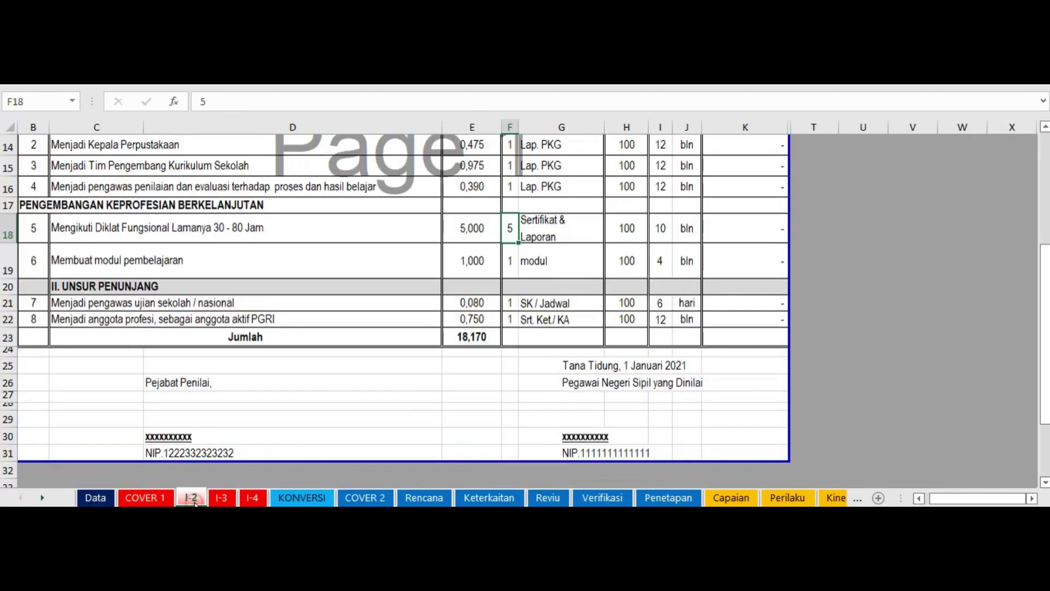
pyautogui.click(221, 497)
pyautogui.click(252, 497)
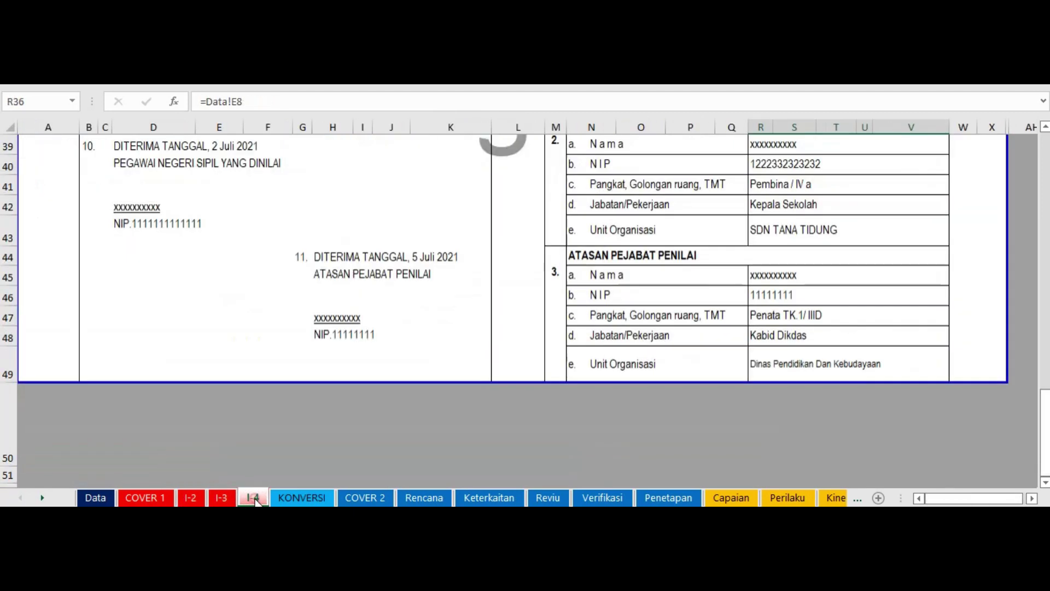
# Open the KONVERSI sheet and review the January–June conversion ranges, the formula's calculation and the Predikat Penilaian Kinerja PNS table
pyautogui.click(301, 498)
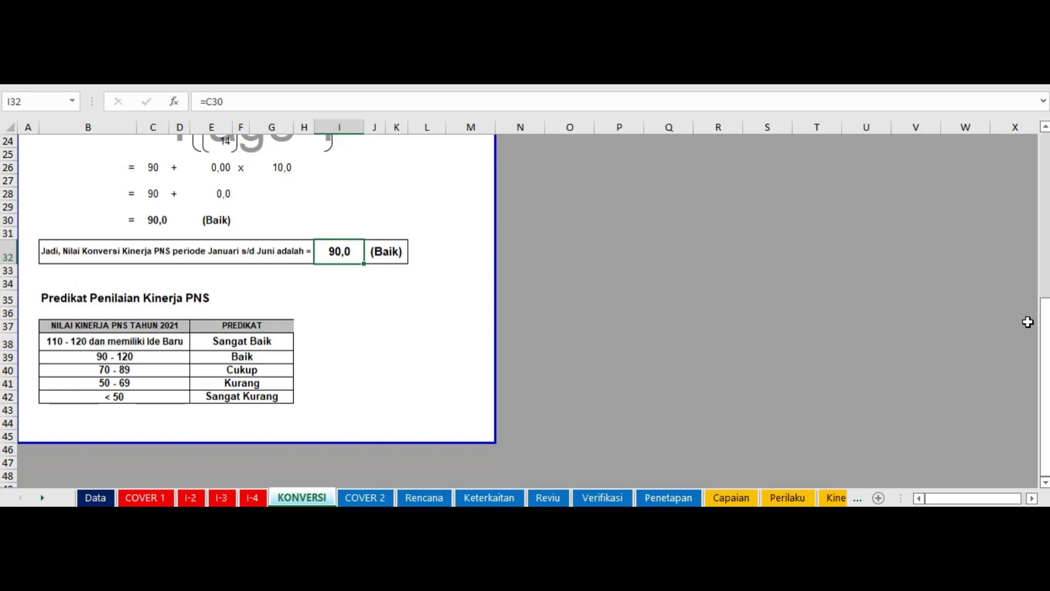
pyautogui.moveTo(1046, 342); pyautogui.dragTo(1046, 273)
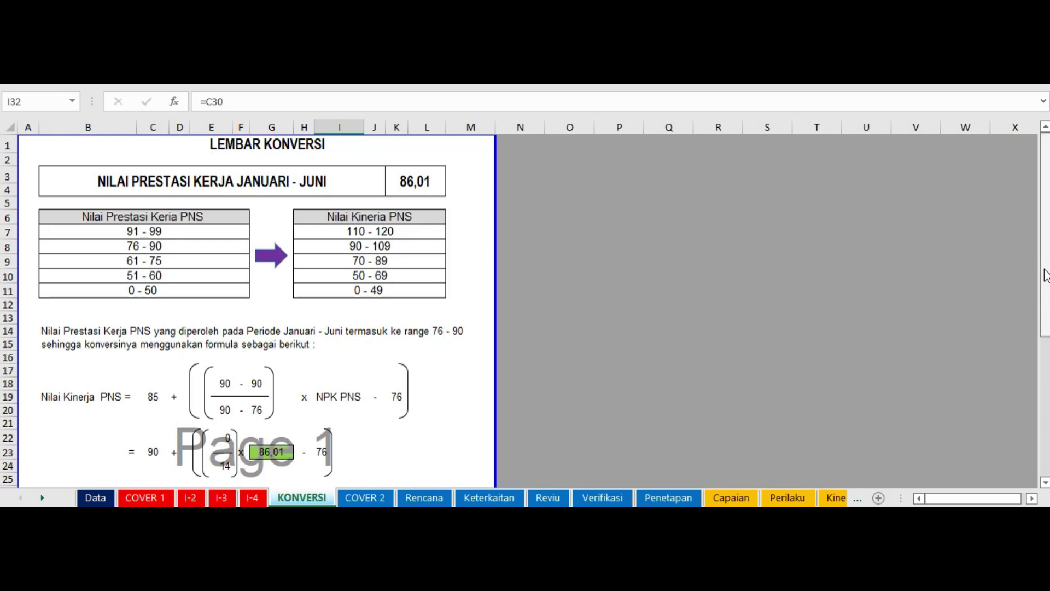
pyautogui.moveTo(1045, 273); pyautogui.dragTo(1044, 410)
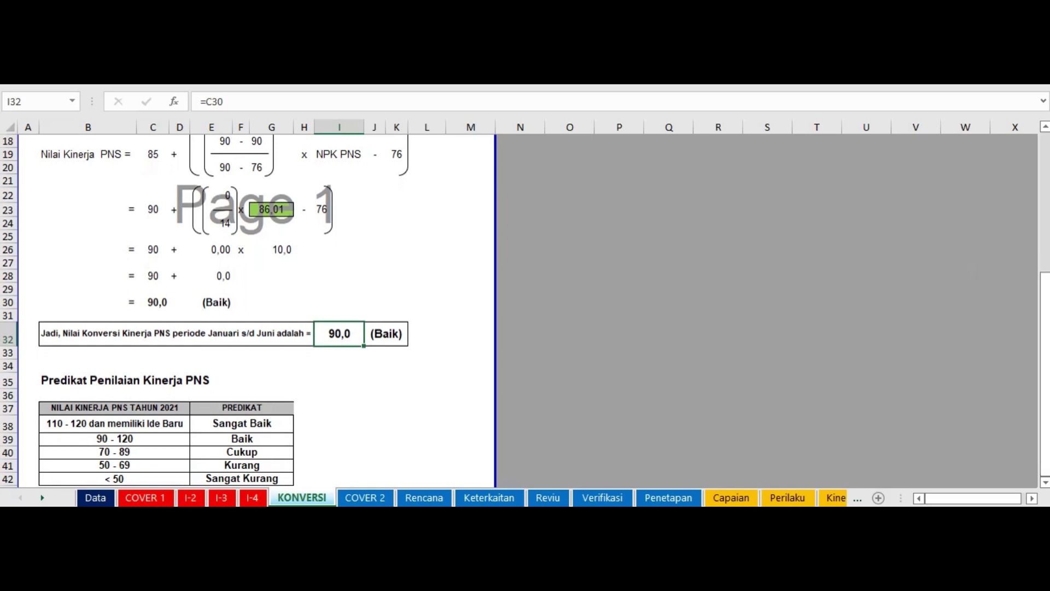